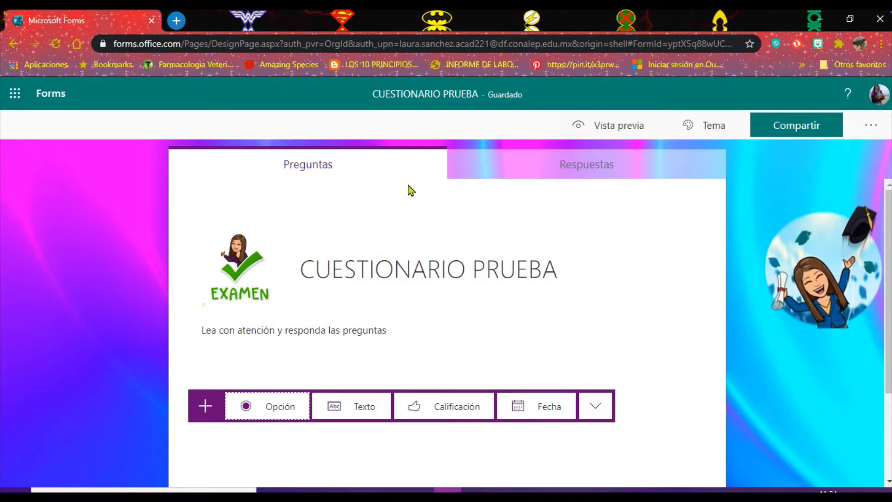
Add a new choice (Opción) question below the quiz description.
scroll(358, 336, down, 2)
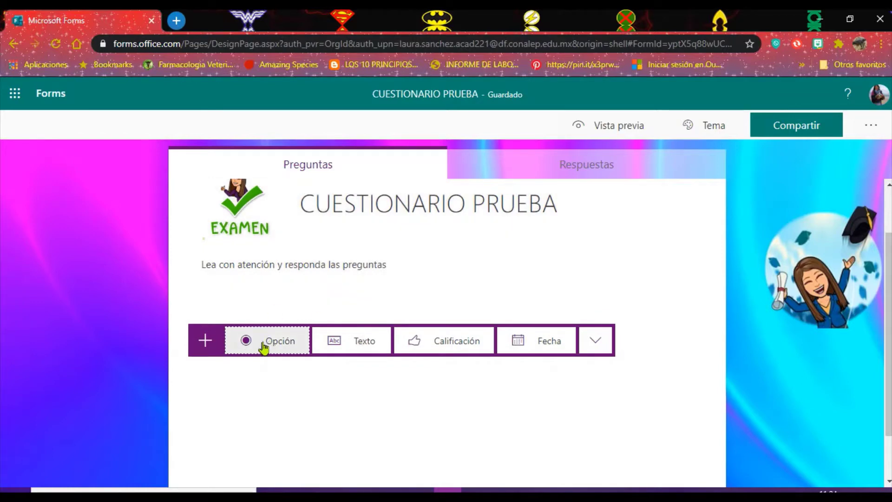
click(206, 339)
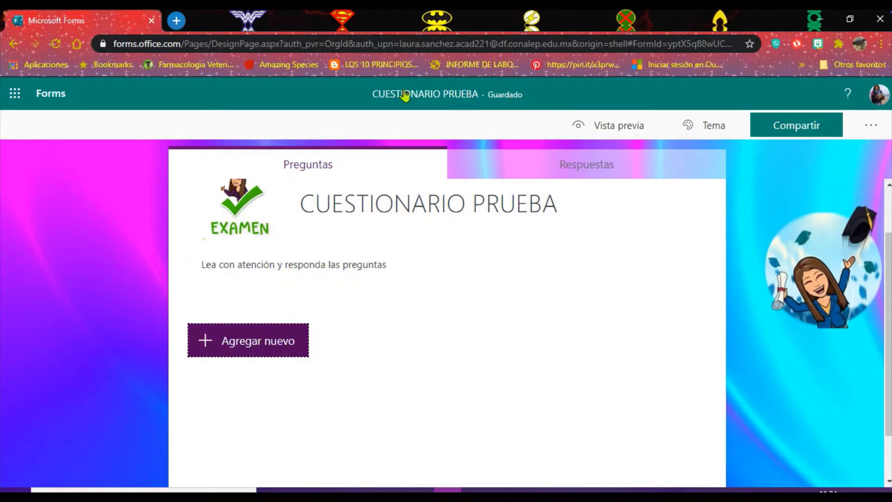
scroll(751, 253, up, 2)
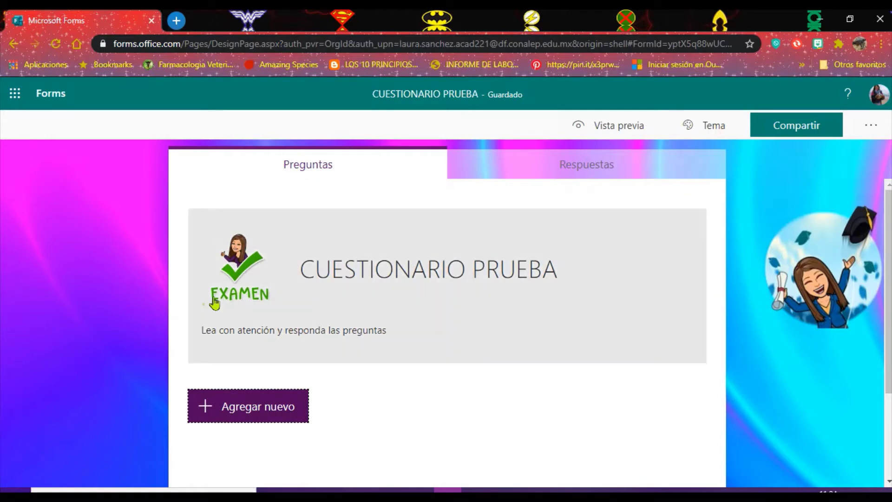
scroll(474, 358, down, 2)
click(255, 347)
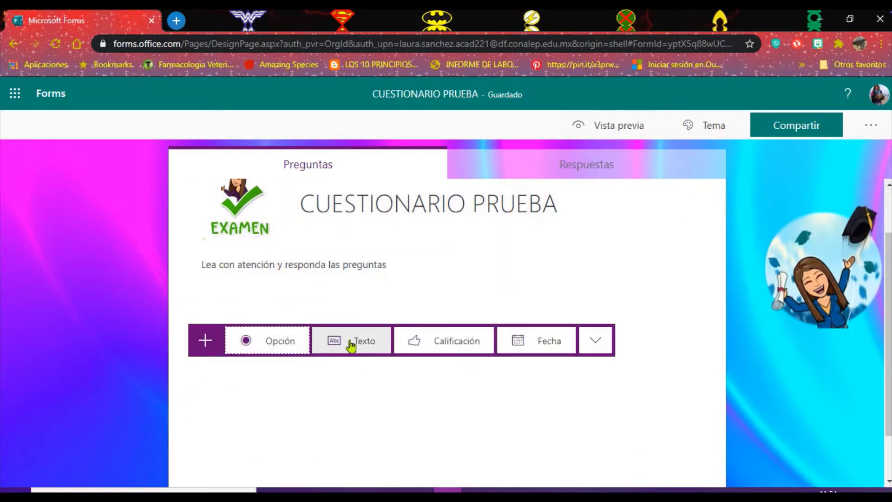
click(270, 347)
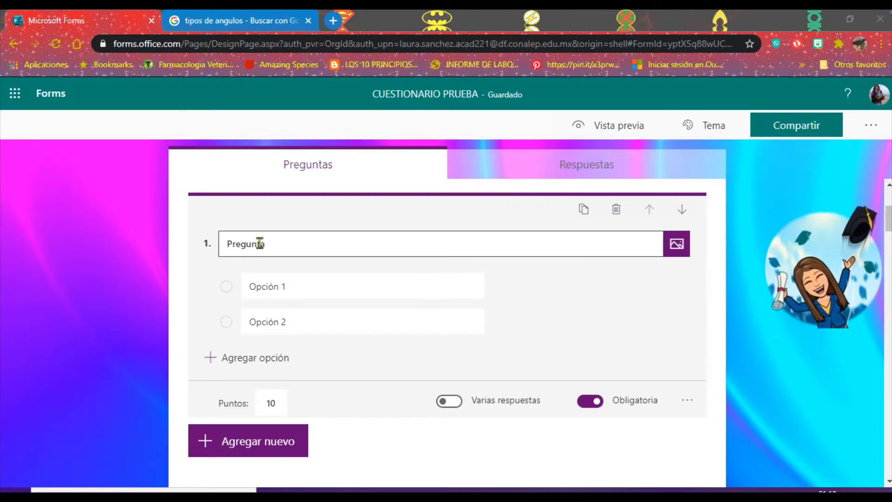
Replace the title of question 1 with "selecciona la célula tiene cloroplastos".
click(259, 244)
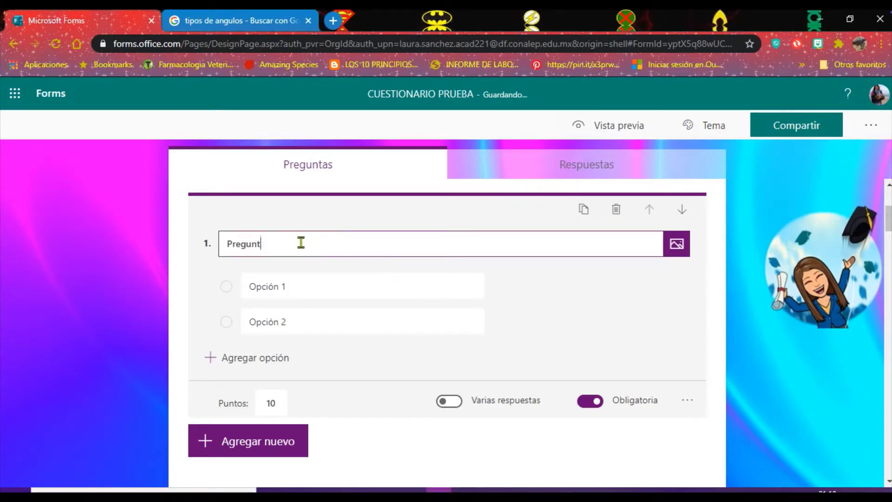
key(BackSpace)
key(BackSpace)
key(BackSpace)
key(BackSpace)
key(BackSpace)
key(BackSpace)
key(BackSpace)
key(BackSpace)
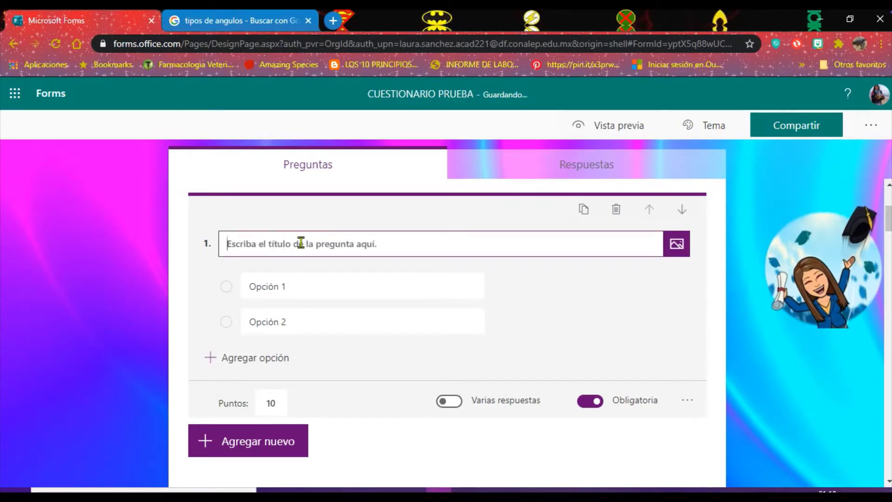
key(Caps_Lock)
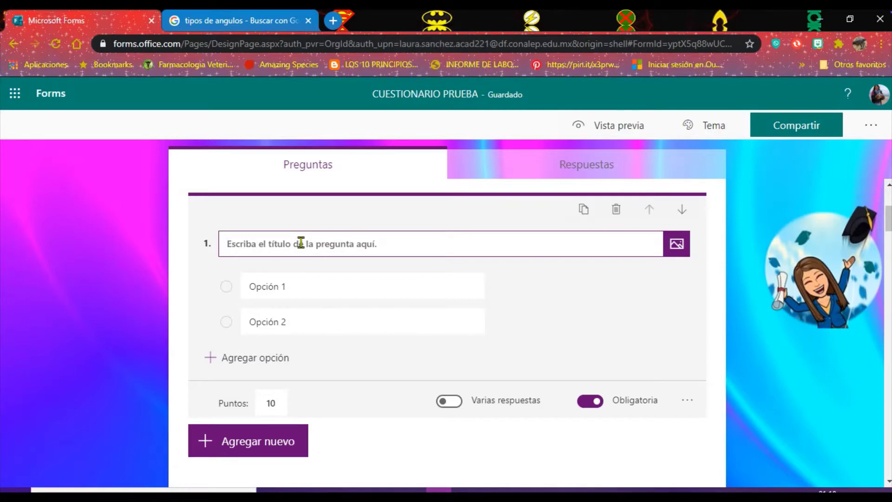
text(selecciona )
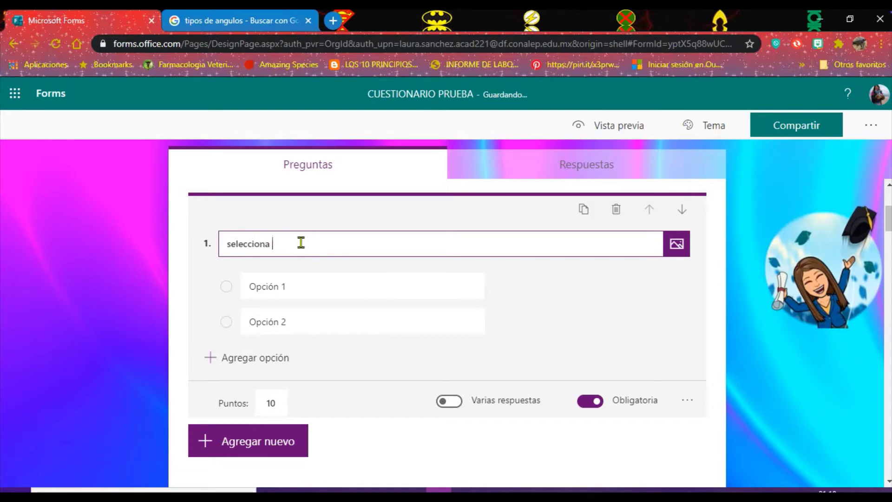
text(la célula tiene cloroplastos)
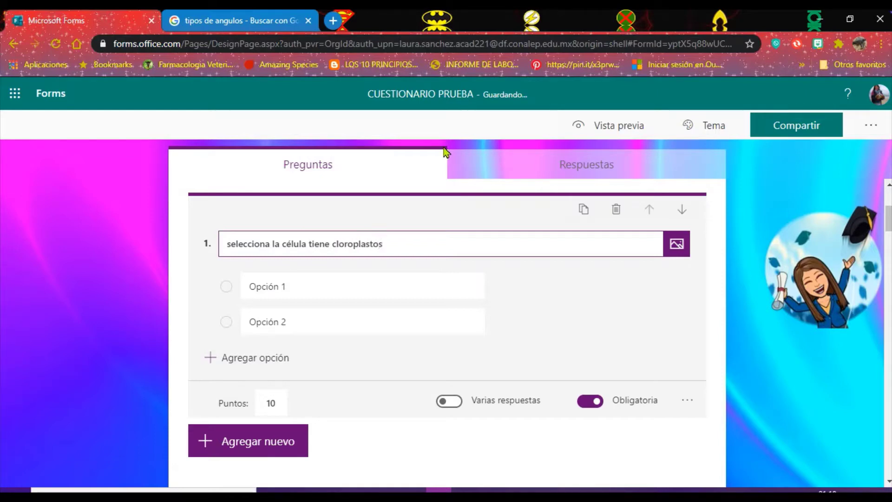
Enter "célula animal" and "célula vegetal" as the first two answer options of question 1.
click(287, 286)
click(279, 320)
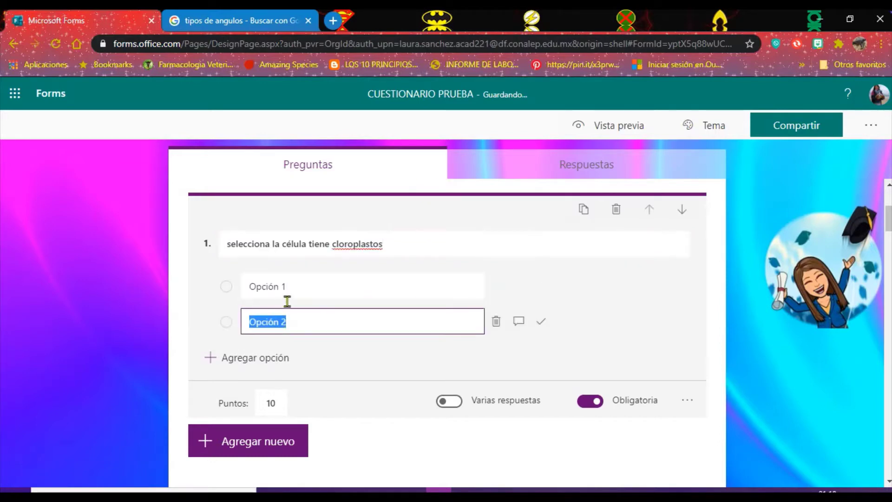
click(291, 290)
text(cé)
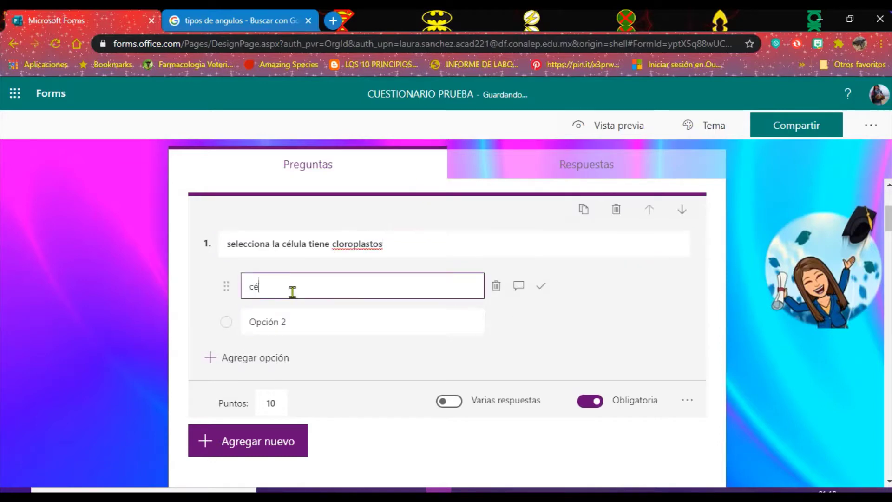
text(lula animal)
click(334, 325)
text(c)
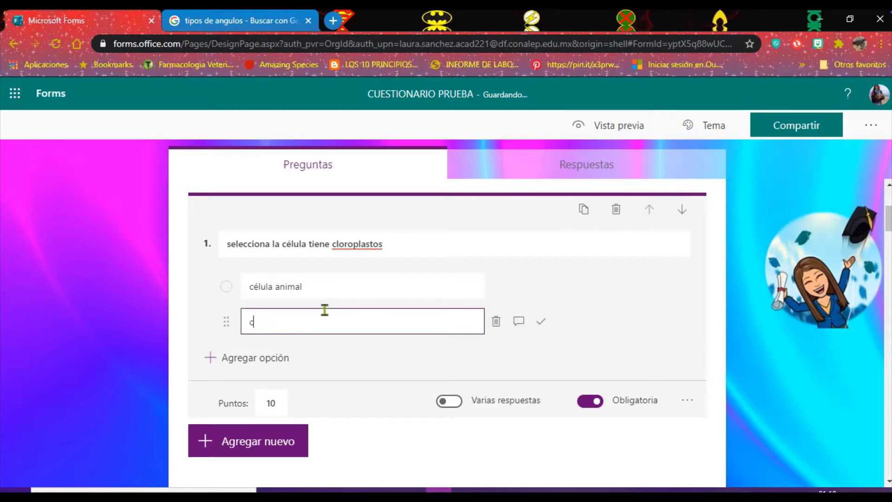
text(élula vegetal)
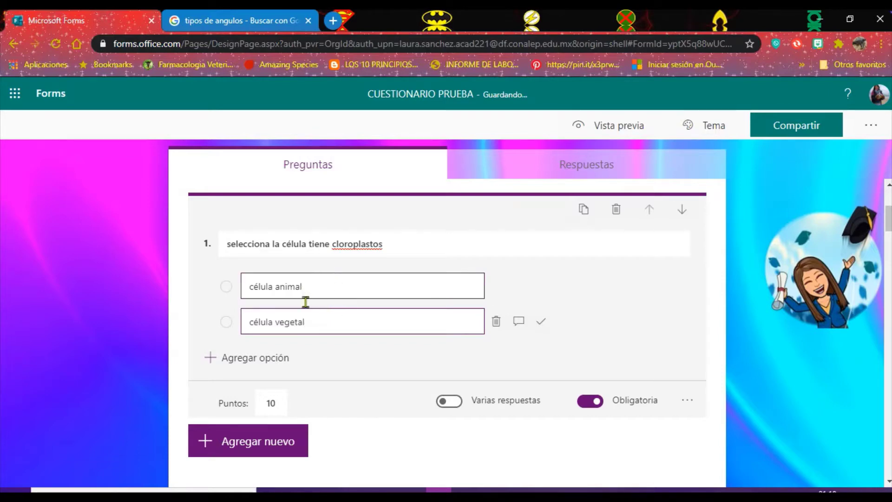
click(642, 291)
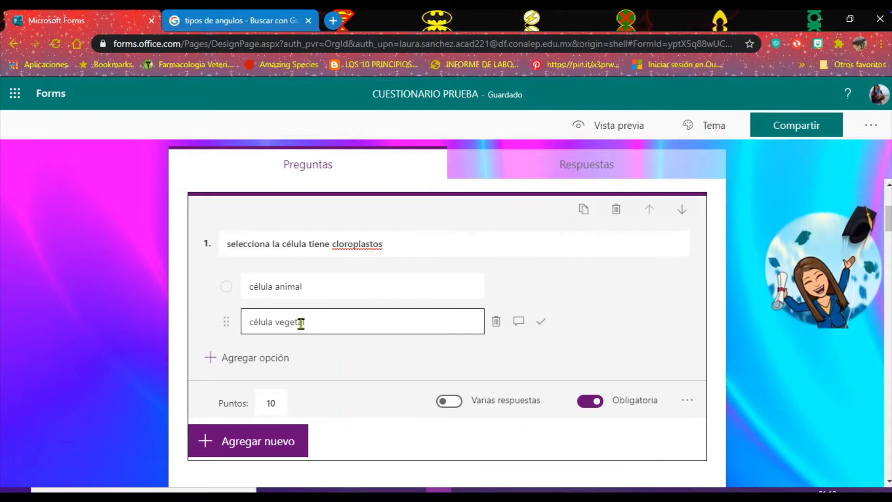
Mark "célula vegetal" as the correct answer and add a third option, "célula hepática".
click(541, 324)
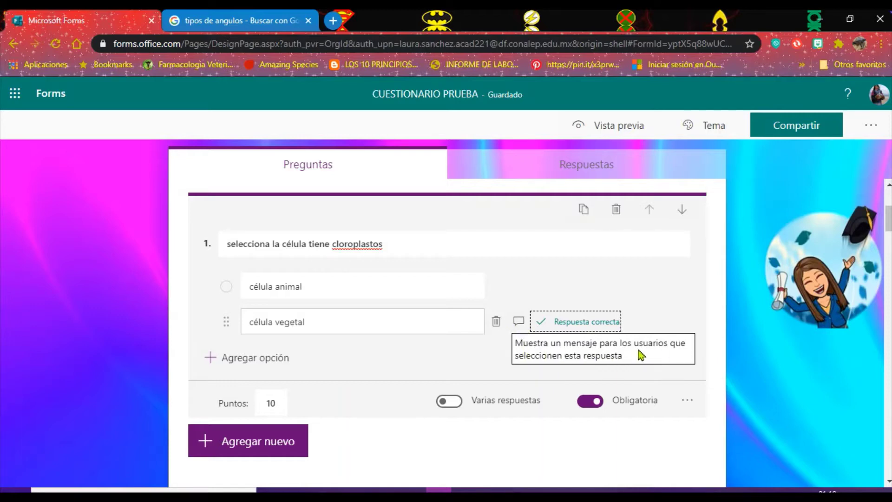
triple_click(454, 326)
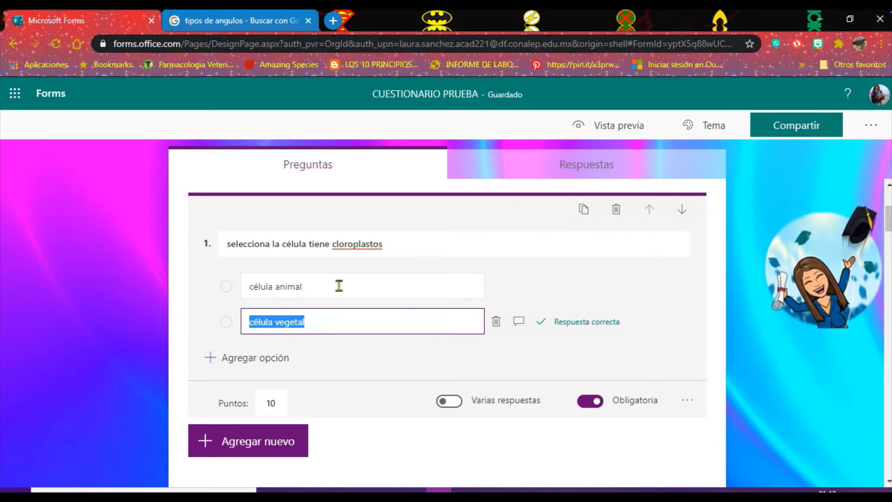
click(246, 364)
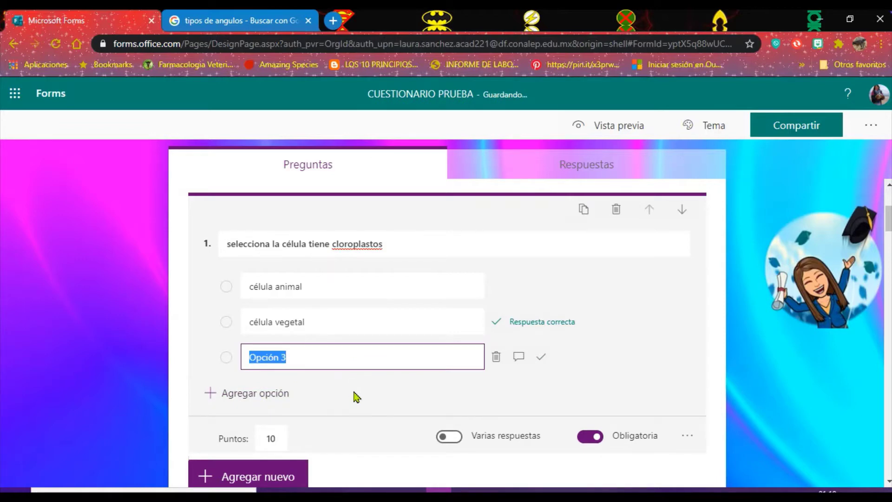
text(ce)
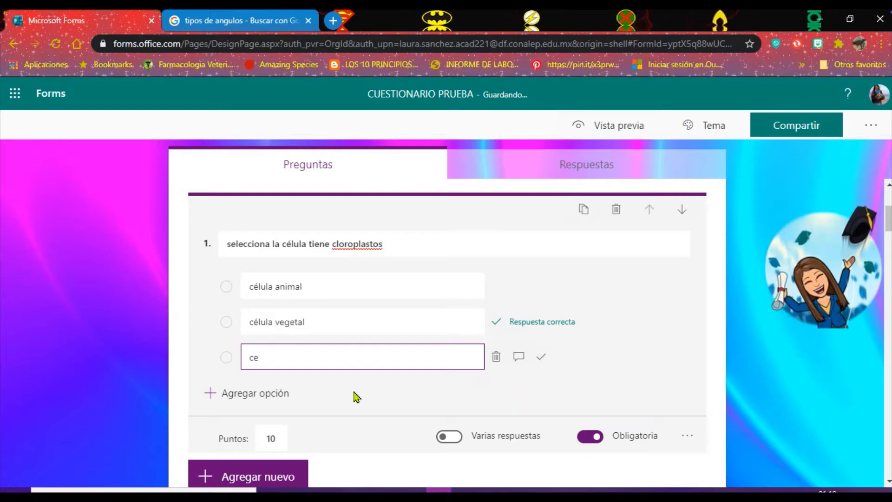
text(élula hepática)
click(674, 312)
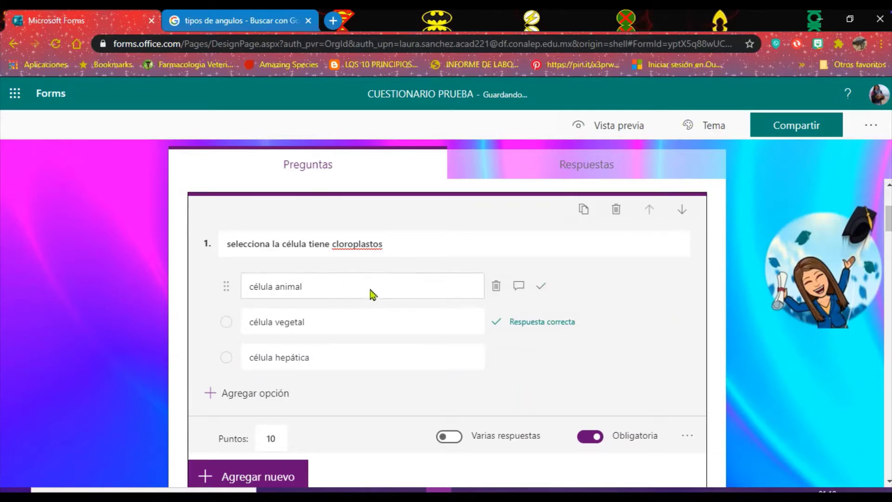
click(369, 242)
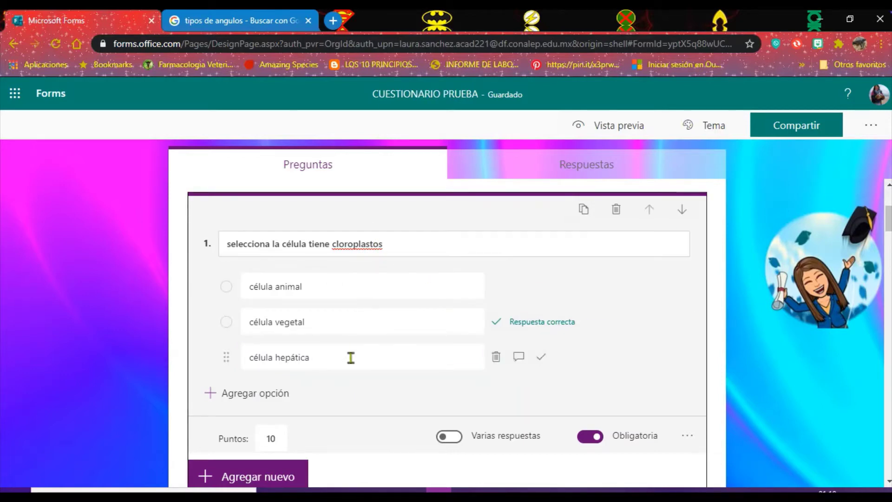
Clear the points value of question 1 and check the quiz total beside the title.
click(271, 437)
key(BackSpace)
key(BackSpace)
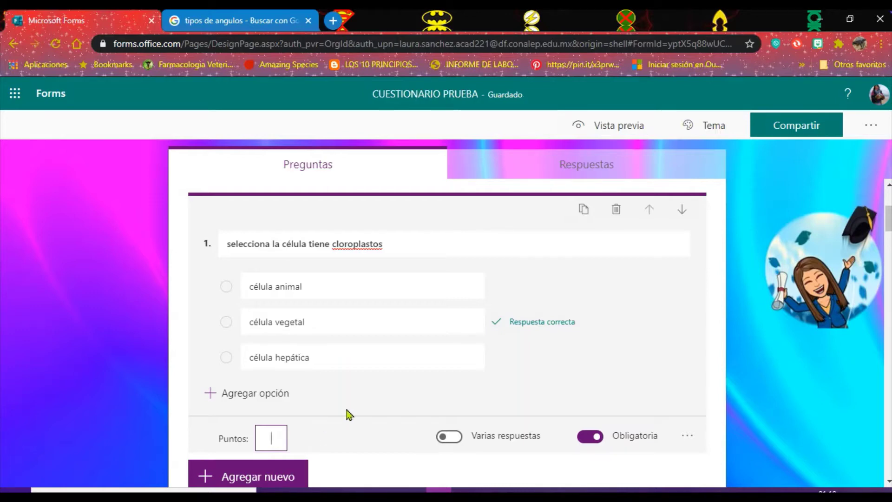
scroll(401, 379, up, 4)
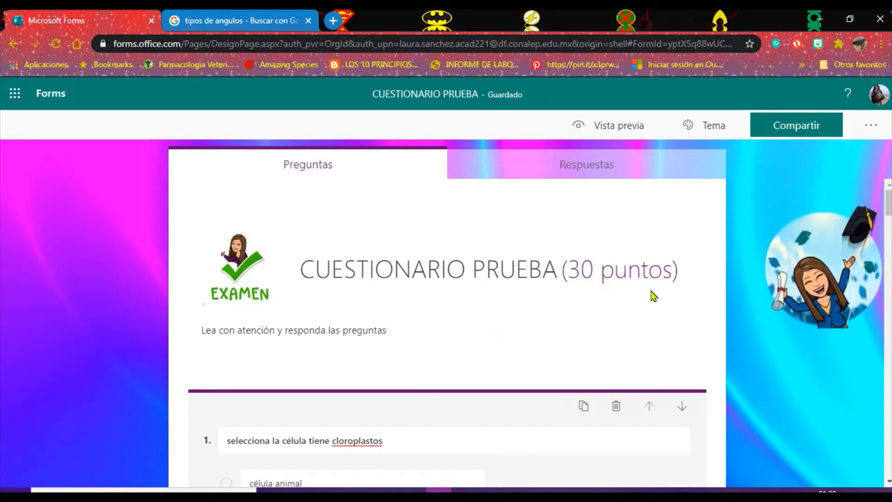
scroll(589, 330, down, 5)
scroll(588, 331, down, 1)
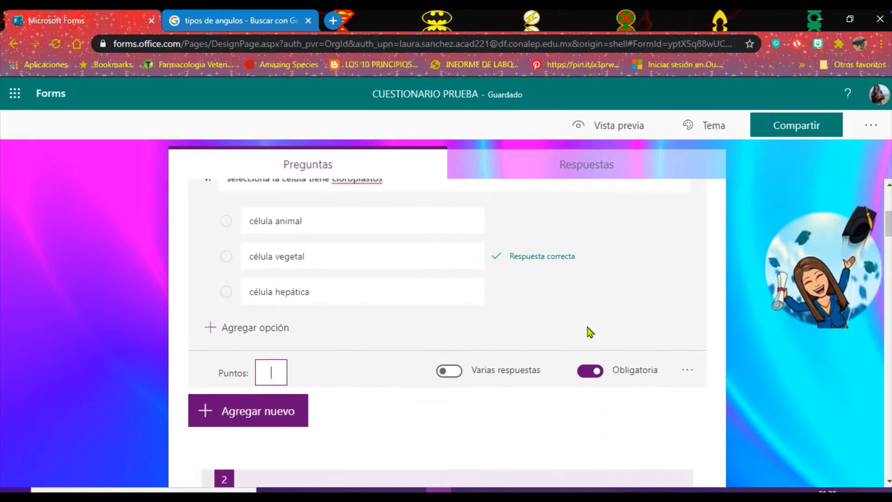
Set the points of question 1 to 10 and check the quiz total.
text(1)
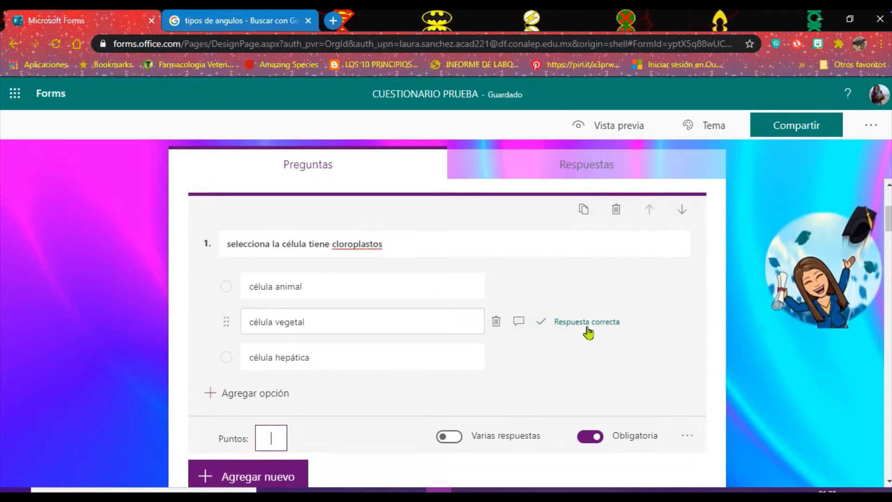
text(0)
scroll(588, 331, up, 4)
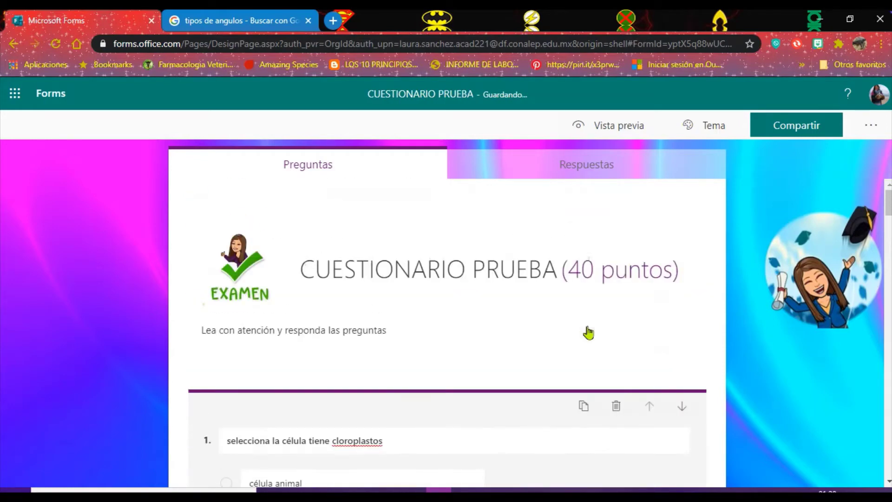
scroll(590, 301, down, 3)
scroll(590, 301, down, 3)
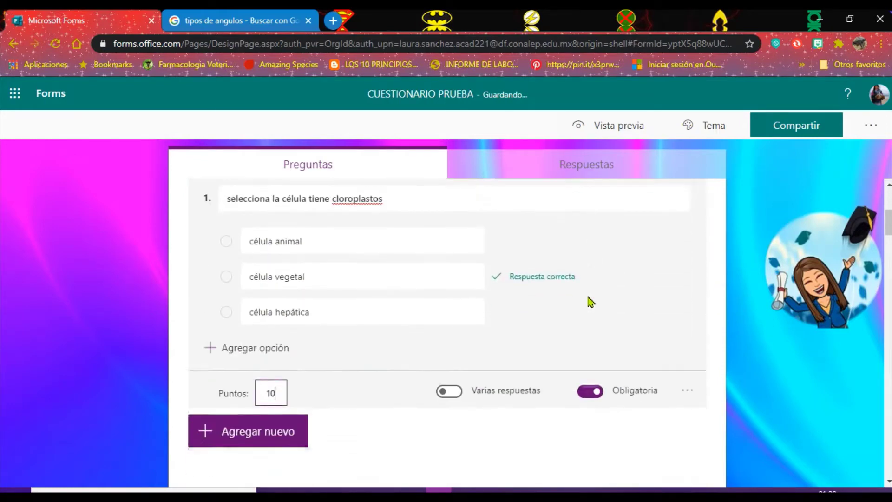
scroll(509, 318, up, 2)
Try a value of 1 point for question 1 and check its effect on the quiz total.
key(BackSpace)
key(BackSpace)
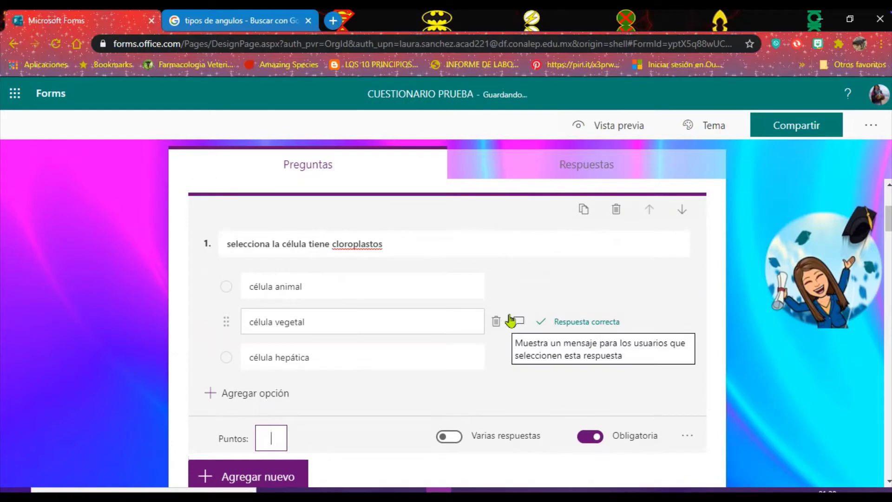
text(1)
scroll(510, 319, up, 4)
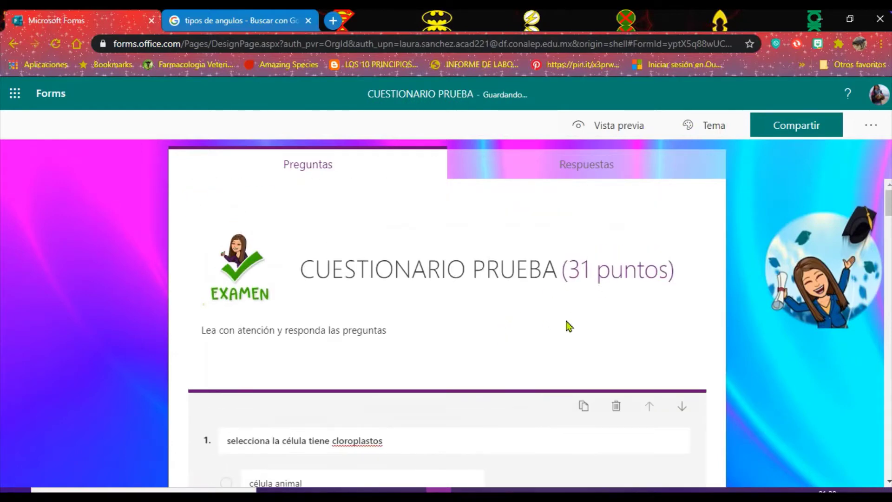
scroll(568, 325, down, 3)
scroll(569, 325, down, 2)
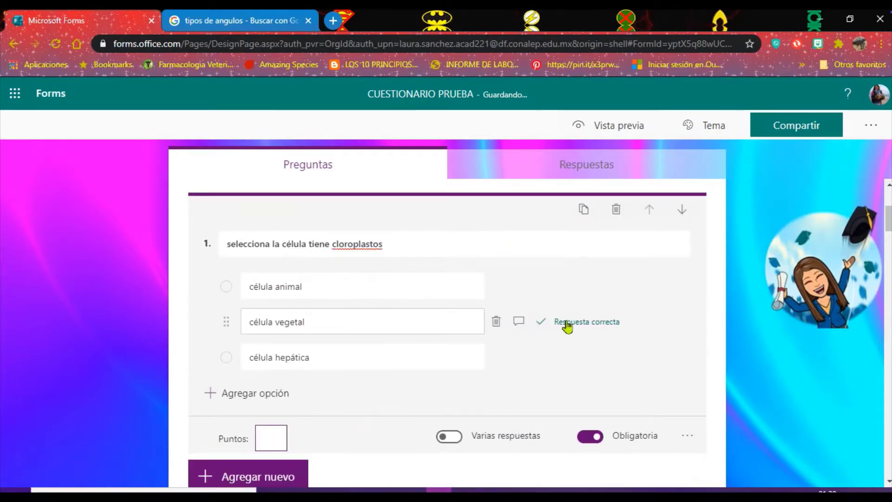
scroll(568, 326, up, 4)
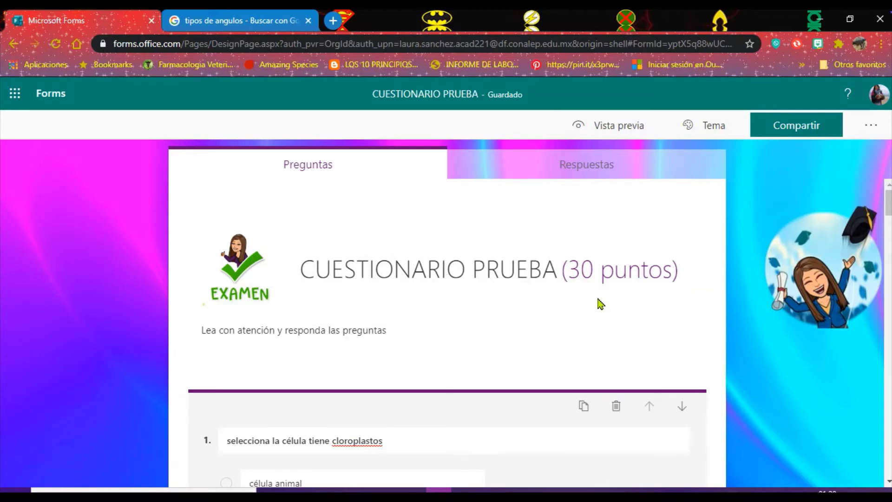
scroll(599, 299, down, 3)
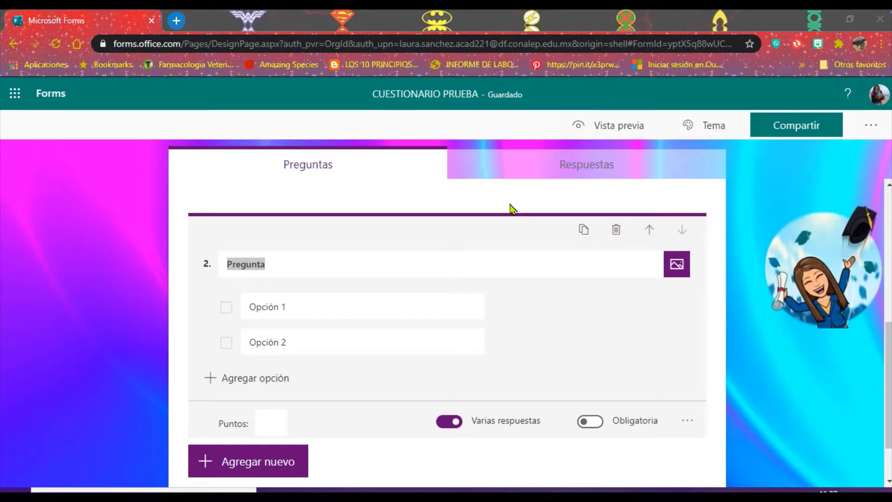
Replace the placeholder text of question 2 with a prompt to select the microorganisms that are bacteria, beginning "Seleccione los" and ending "son bacterias".
click(364, 267)
click(360, 261)
key(BackSpace)
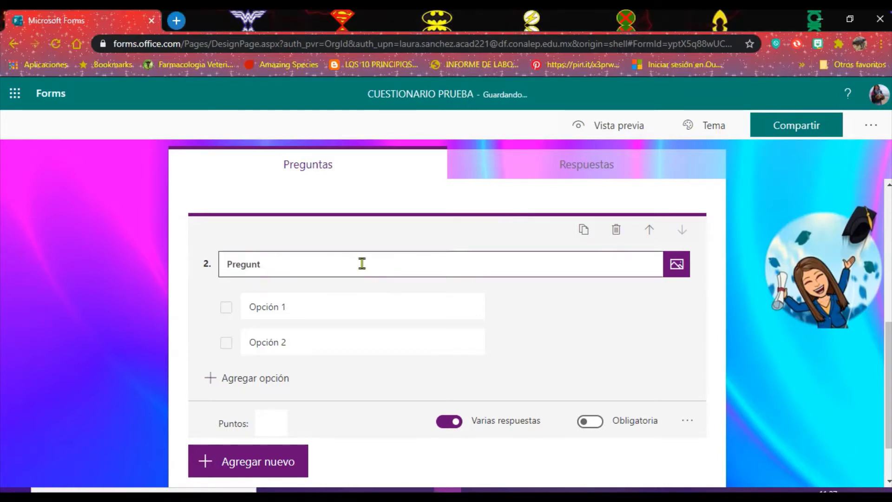
key(BackSpace)
key(BackSpace)
key(BackSpace)
key(BackSpace)
key(BackSpace)
key(BackSpace)
key(BackSpace)
text(Seleccione los micros)
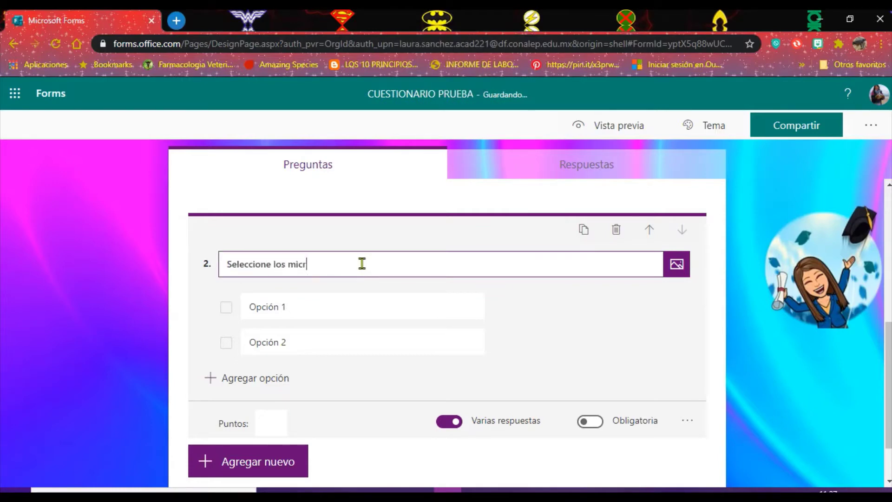
key(BackSpace)
key(BackSpace)
text(organimos qeu son )
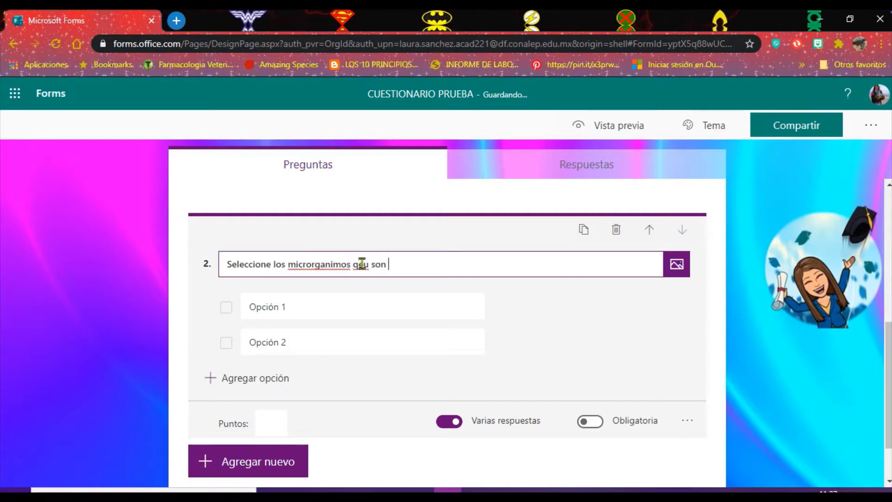
text(bacterias)
Correct the spelling in question 2 so it reads "Seleccione los microorganimos que son bacterias".
right_click(362, 265)
click(387, 276)
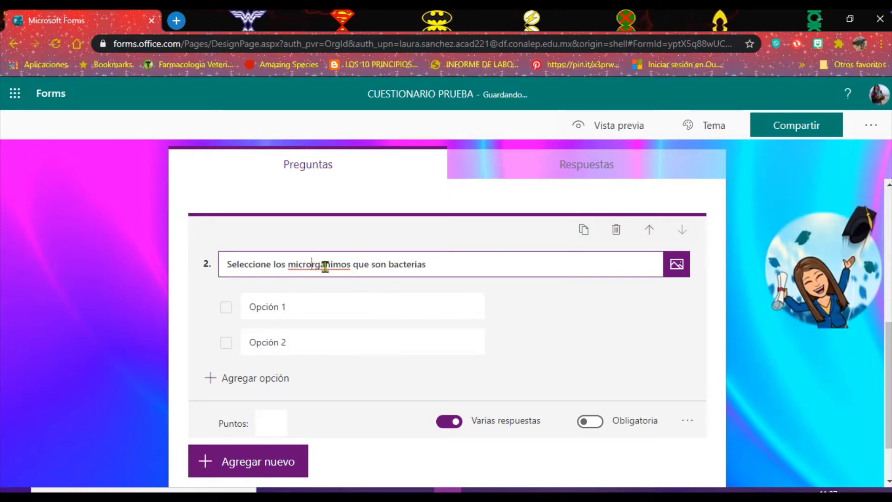
text(o)
Name the first two answer options of question 2 "Lactobacillus" and "Taenia".
click(255, 306)
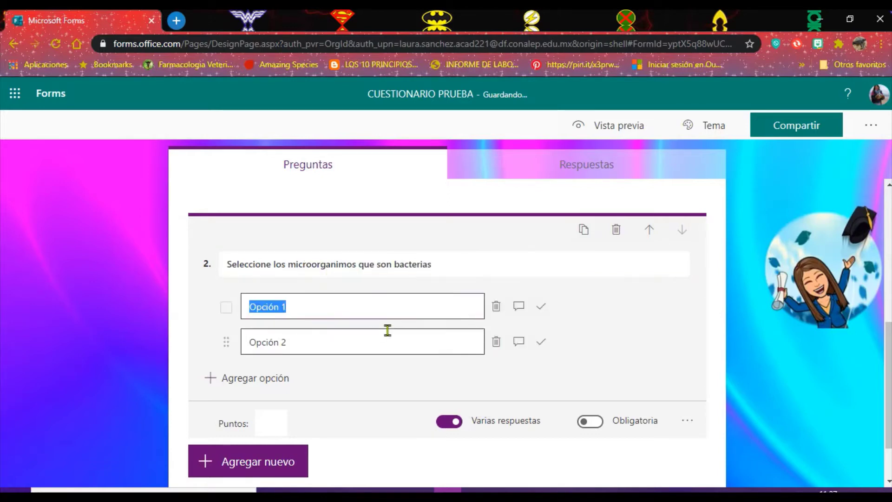
text(la)
key(BackSpace)
key(BackSpace)
key(Caps_Lock)
text(L)
key(Caps_Lock)
text(acto)
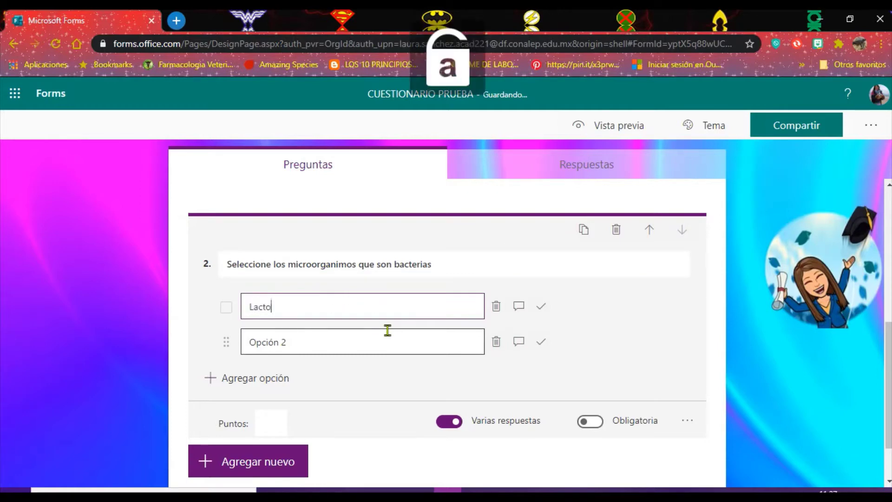
text(bacillus)
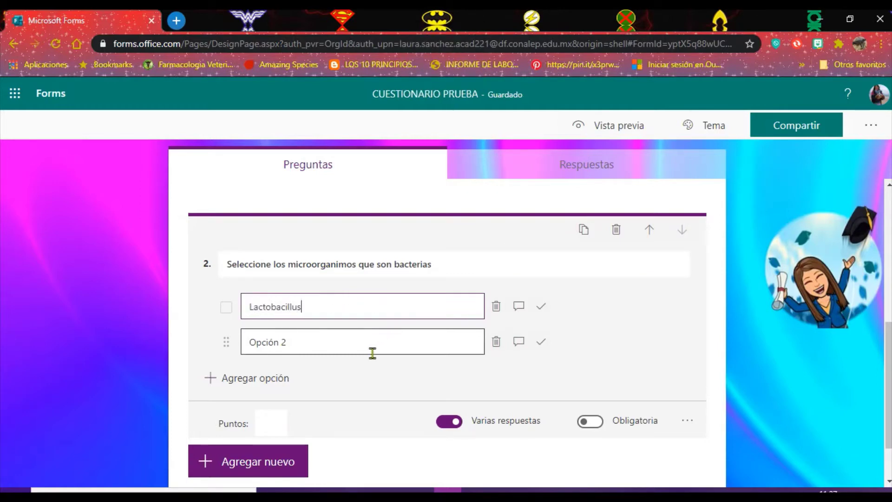
click(360, 348)
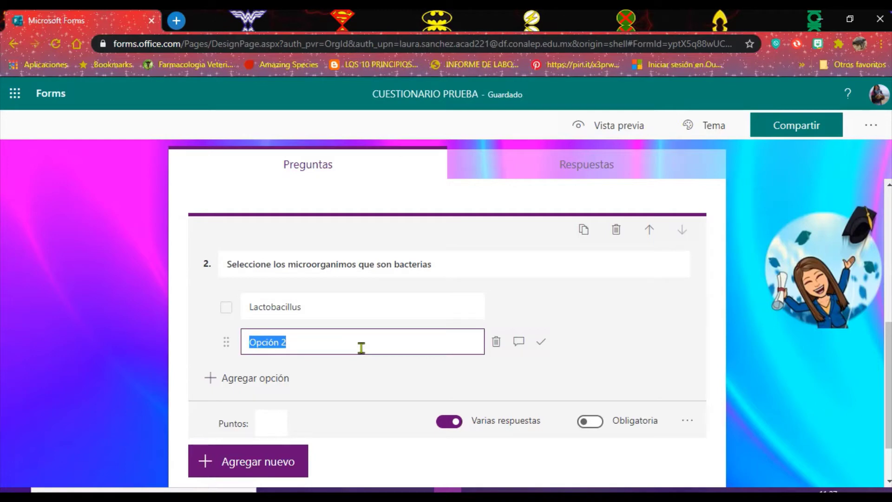
text(Taenia)
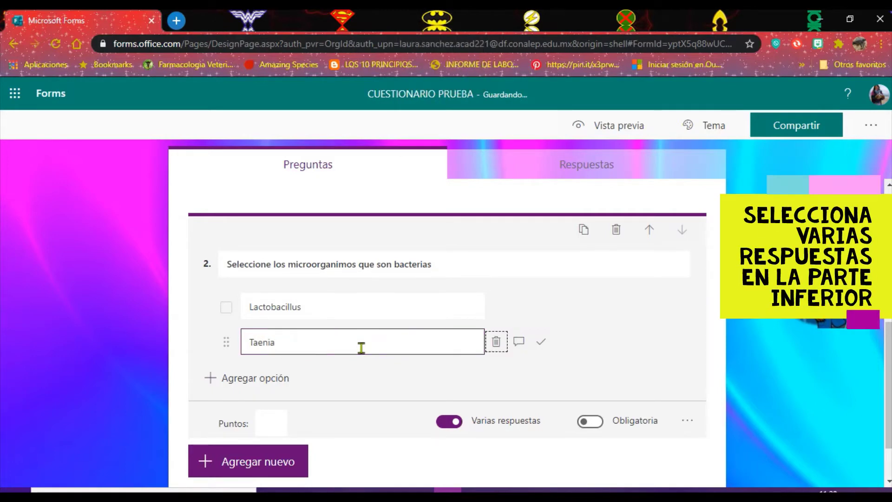
Add a third answer option, "Escherichia coli", to question 2.
click(224, 383)
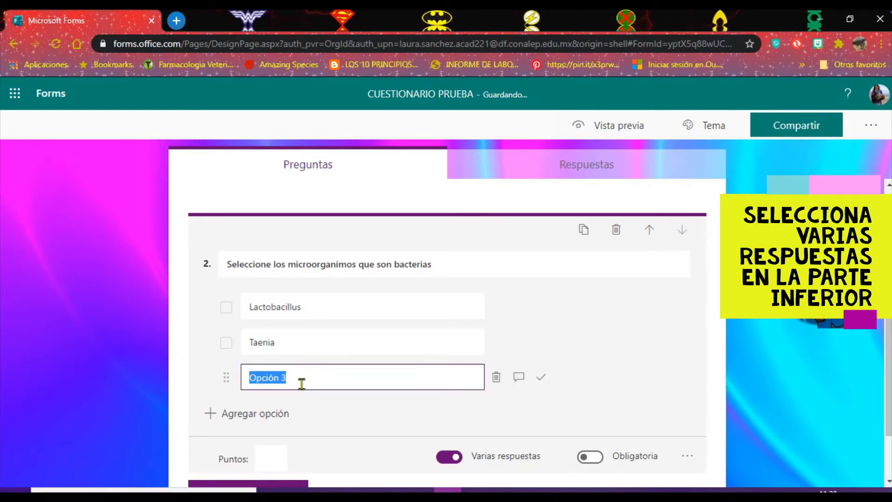
text(S)
key(Caps_Lock)
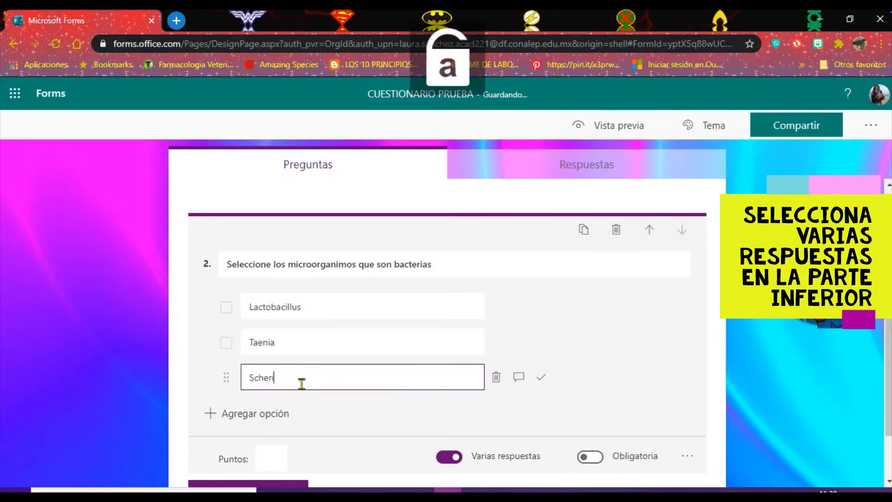
text(cheri)
key(BackSpace)
key(BackSpace)
key(BackSpace)
key(BackSpace)
text(Es)
key(Caps_Lock)
text(cheri)
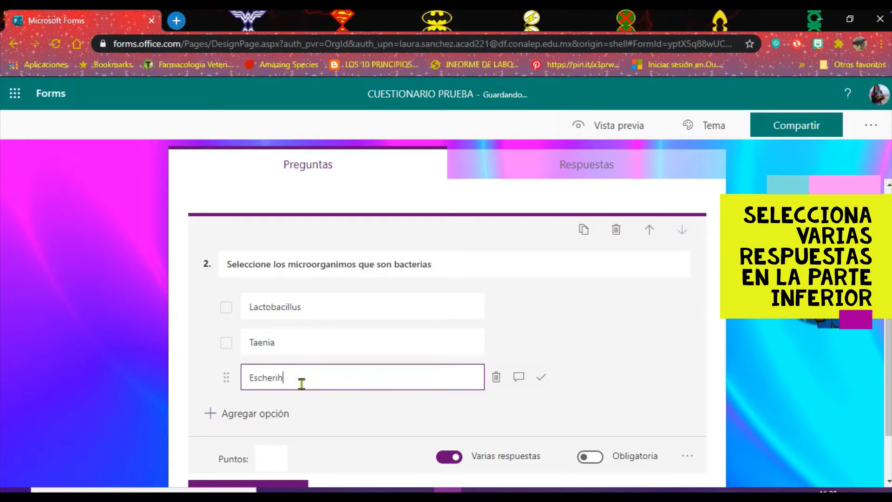
text(chia coli)
Add a fourth answer option, "COVID-19", to question 2.
click(210, 413)
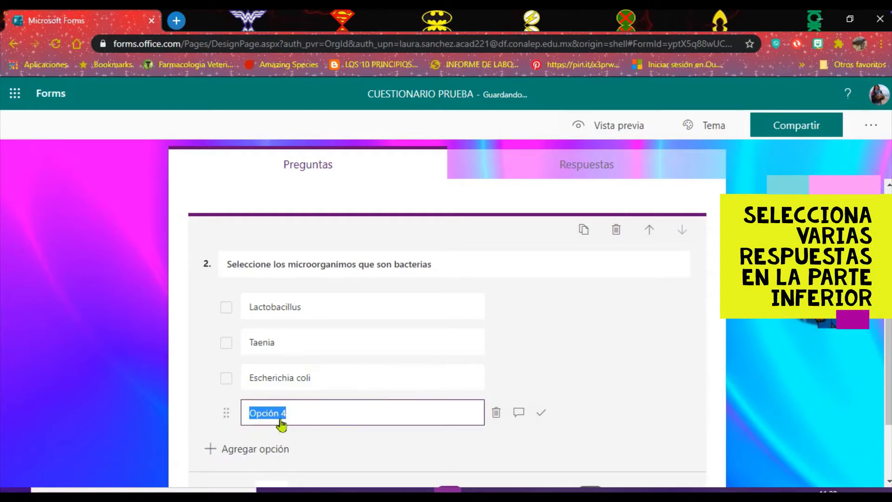
key(Caps_Lock)
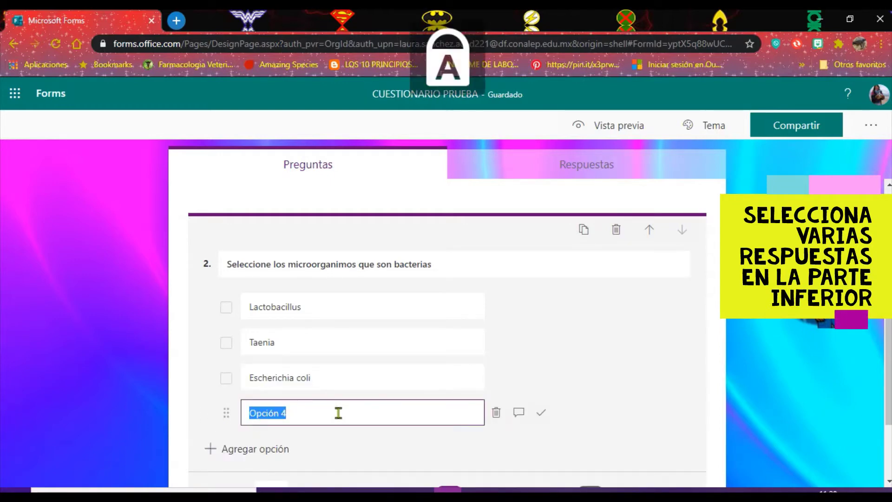
text(C)
key(Caps_Lock)
text(vo)
key(BackSpace)
key(BackSpace)
key(Caps_Lock)
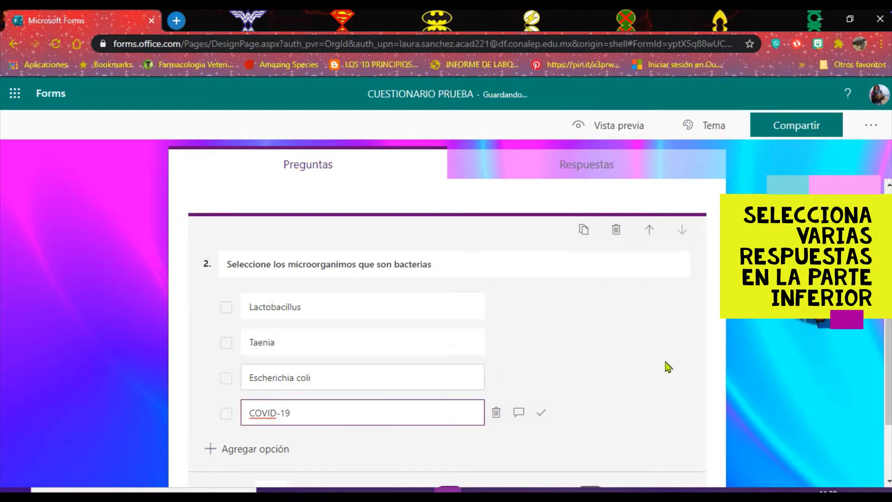
Mark "Lactobacillus" and "Escherichia coli" as the correct answers of question 2.
scroll(548, 420, down, 1)
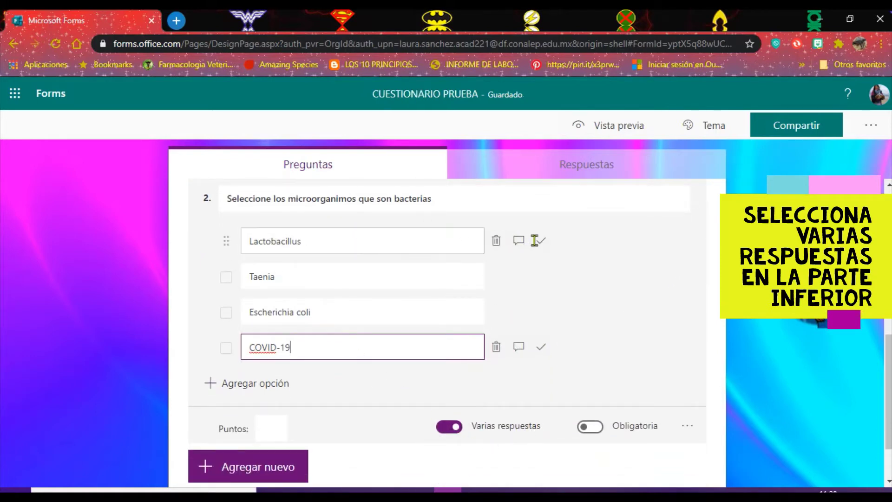
click(542, 242)
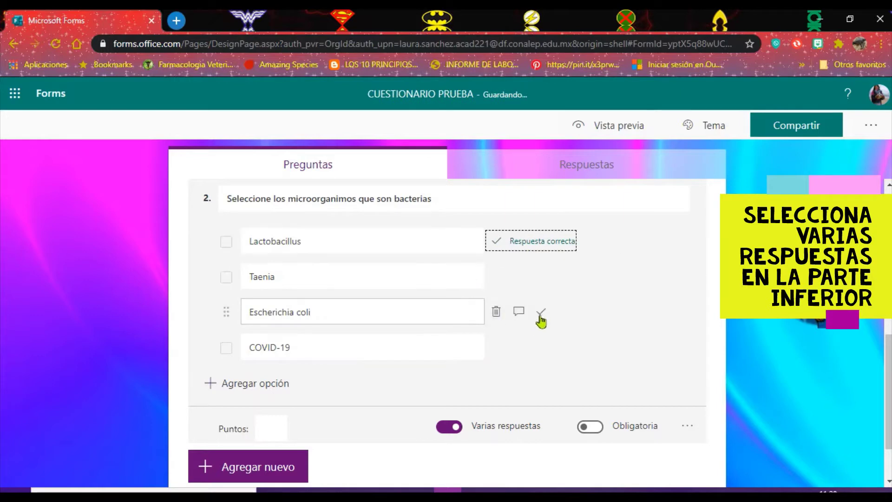
click(540, 312)
Move the bacteria question up so it comes before the chloroplast question.
scroll(650, 302, up, 2)
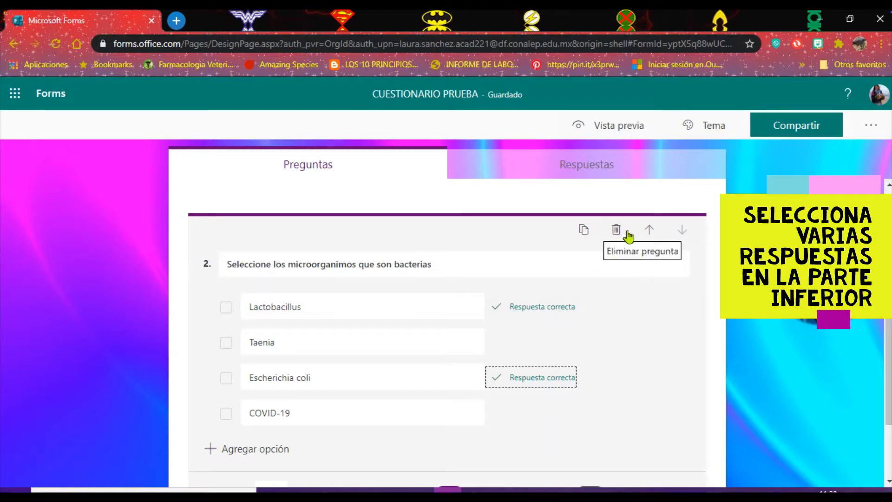
scroll(614, 256, up, 5)
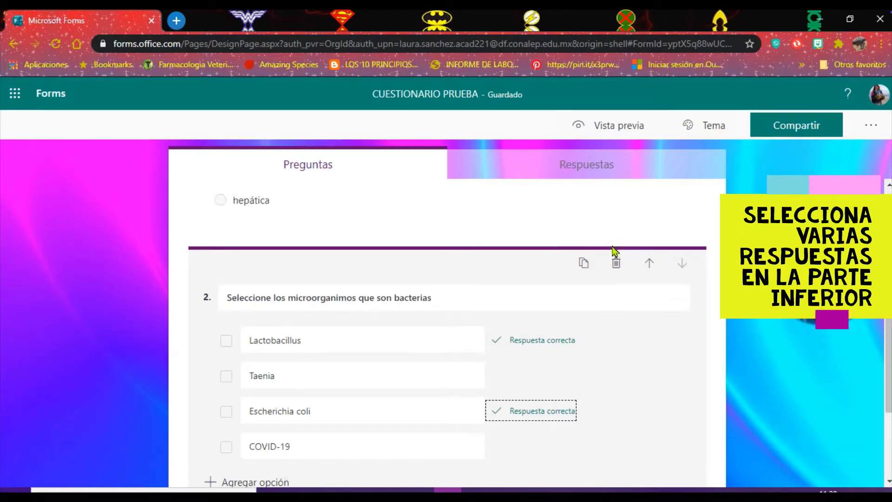
scroll(613, 253, down, 4)
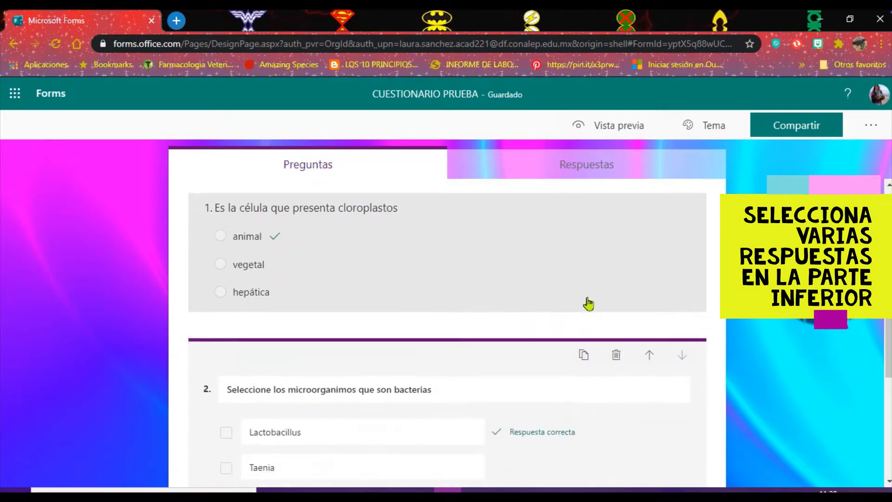
click(649, 355)
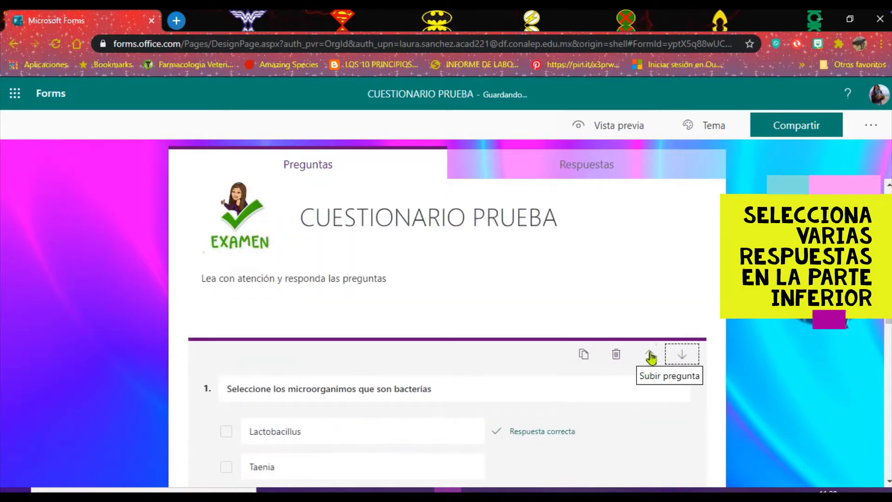
Duplicate the bacteria question and look over the resulting order of questions.
scroll(625, 323, down, 4)
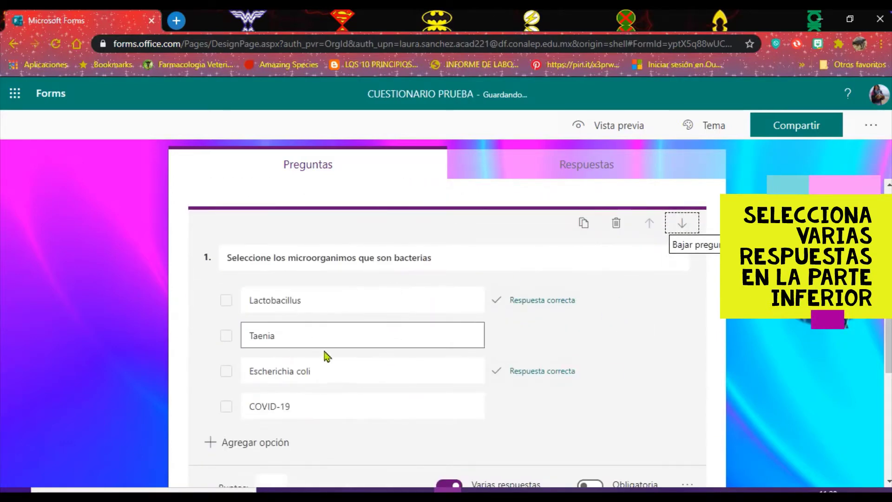
scroll(328, 356, down, 5)
scroll(412, 354, up, 7)
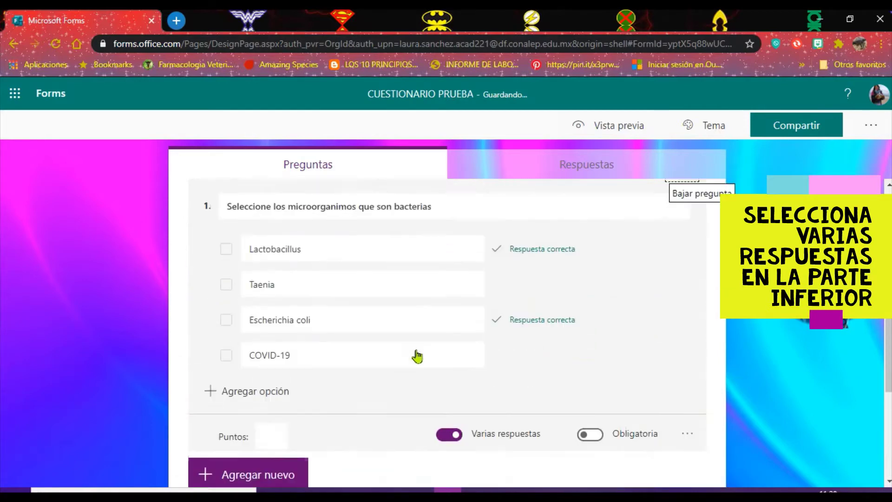
click(584, 278)
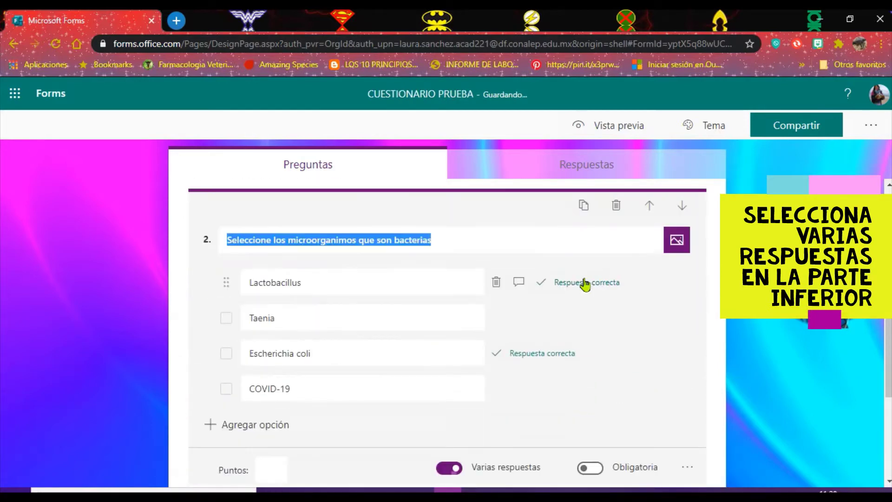
scroll(458, 348, down, 5)
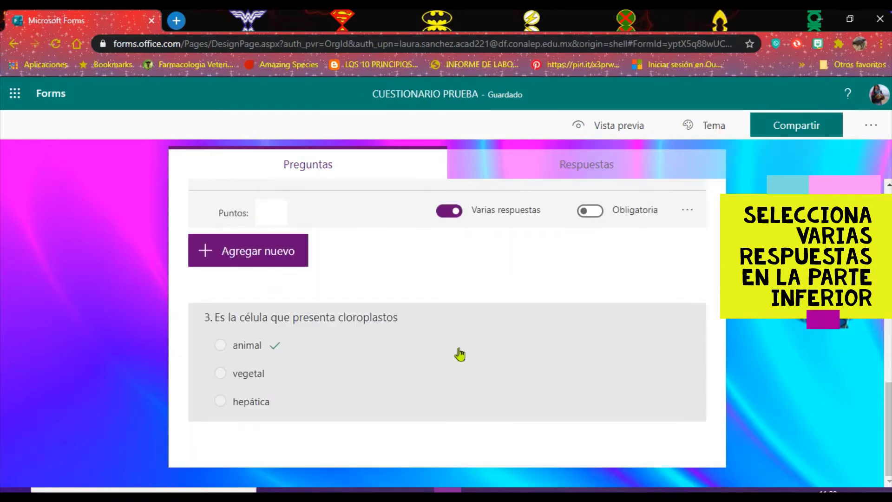
scroll(462, 353, up, 7)
scroll(464, 350, up, 3)
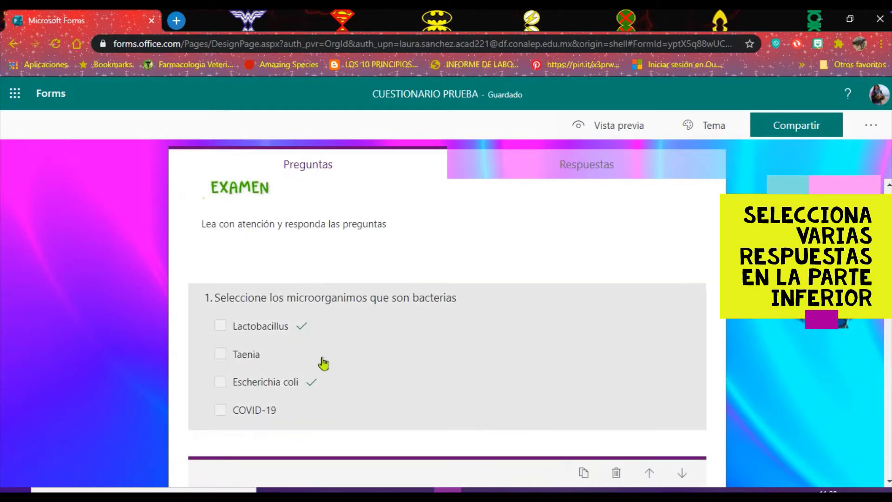
Replace "bacterias" with "hongos" in the text of the duplicated question.
scroll(339, 374, down, 1)
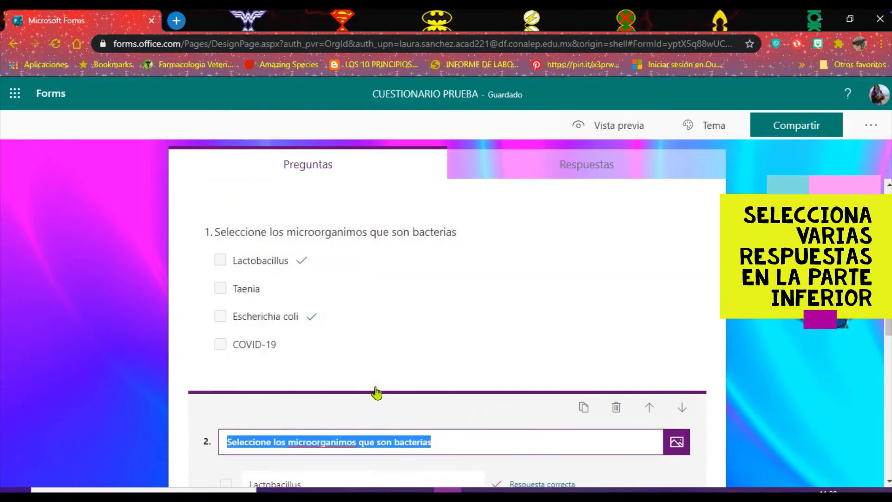
scroll(409, 386, down, 1)
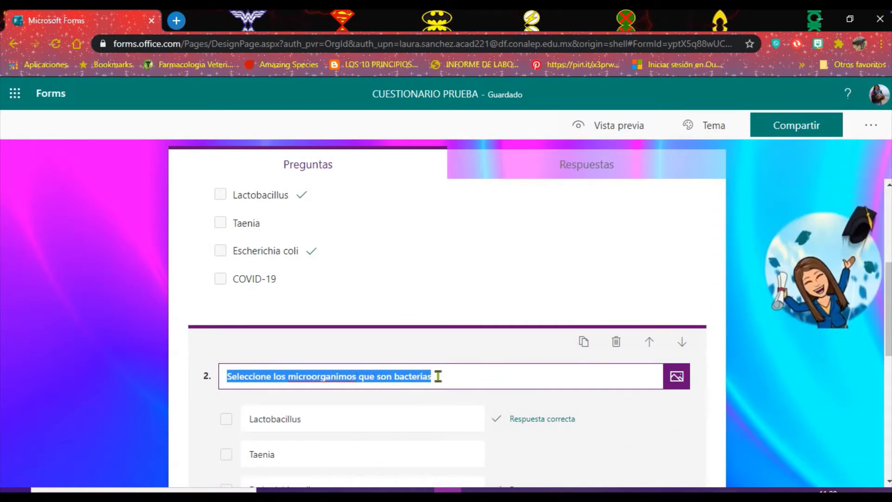
drag(437, 376, 456, 376)
key(BackSpace)
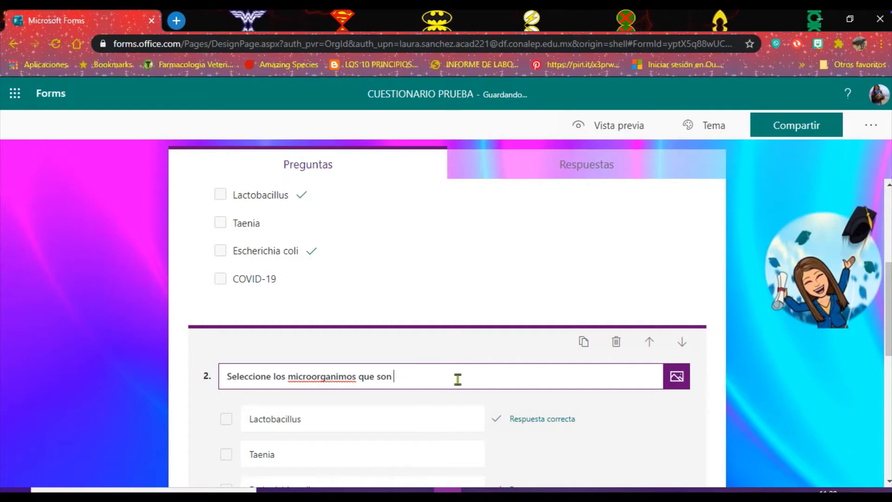
text(HONGO)
key(BackSpace)
key(Caps_Lock)
text(j)
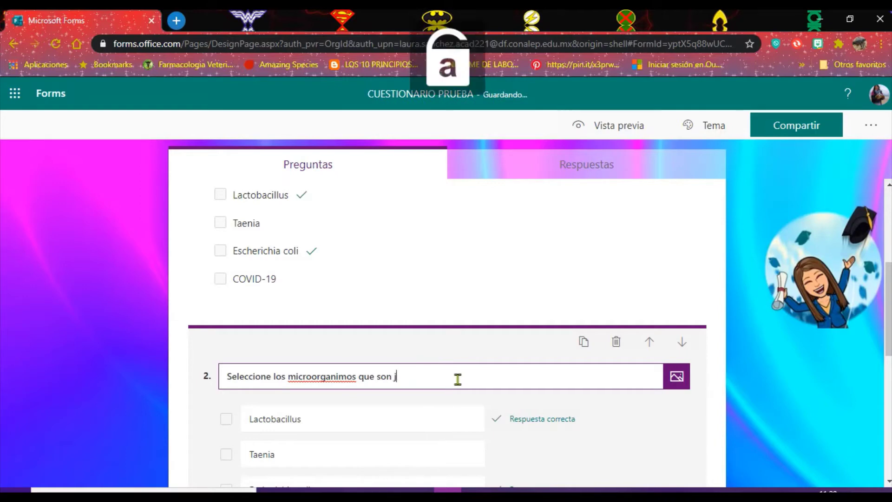
key(BackSpace)
key(BackSpace)
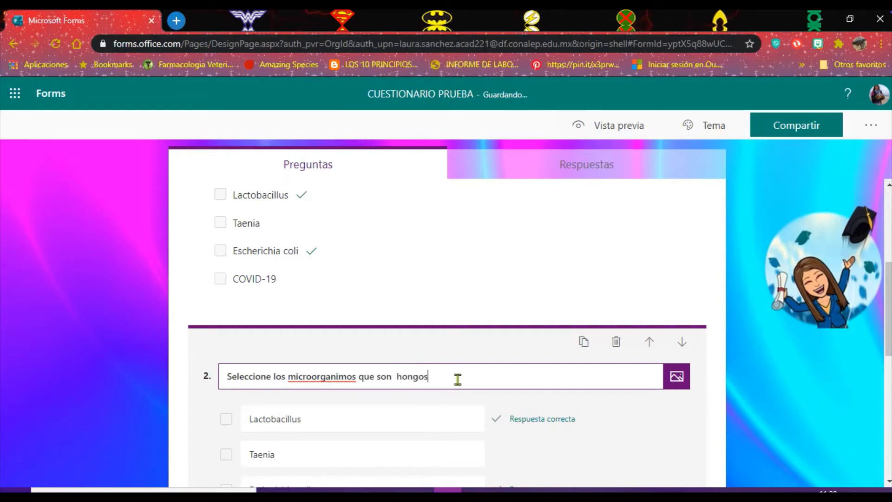
text(hongos)
Delete the duplicated question about "hongos".
scroll(334, 460, down, 2)
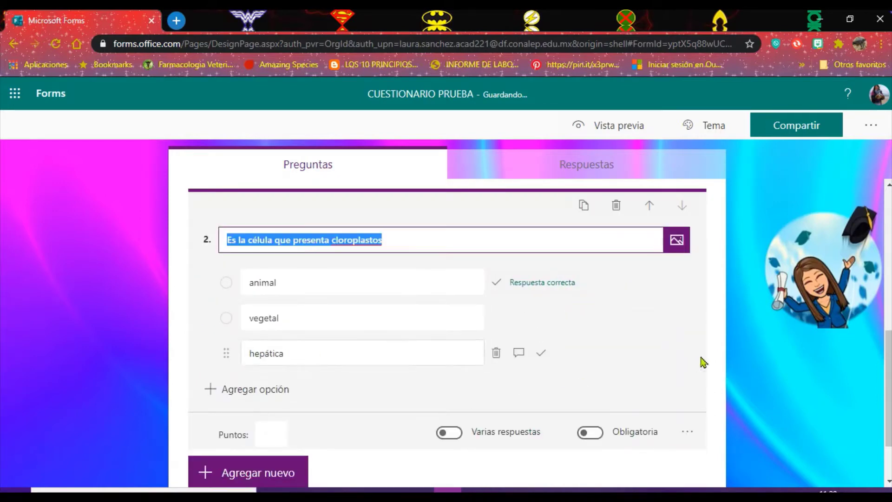
click(725, 331)
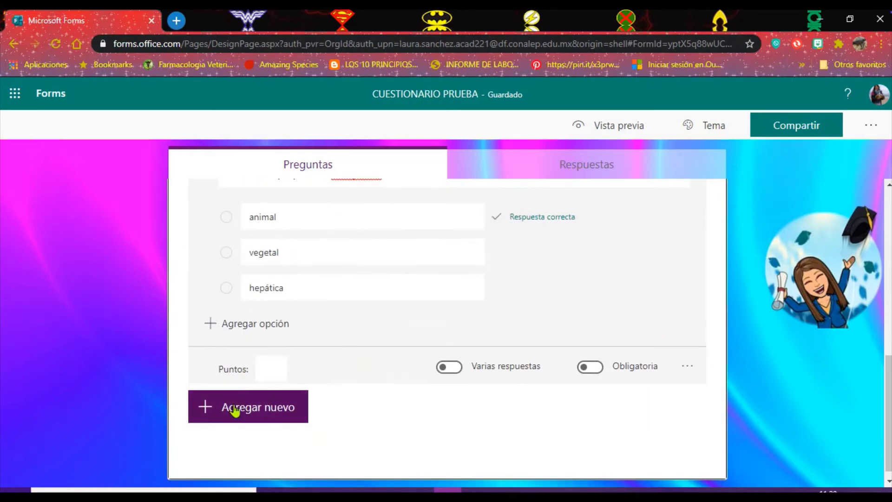
Add a choice question with the text "Observa la imagen y selecciona que tipo de célula es".
click(236, 411)
click(275, 406)
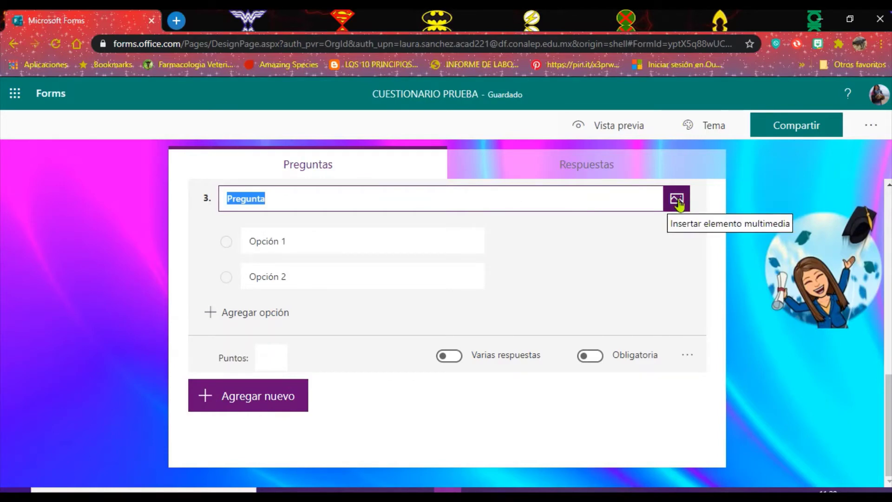
text(S)
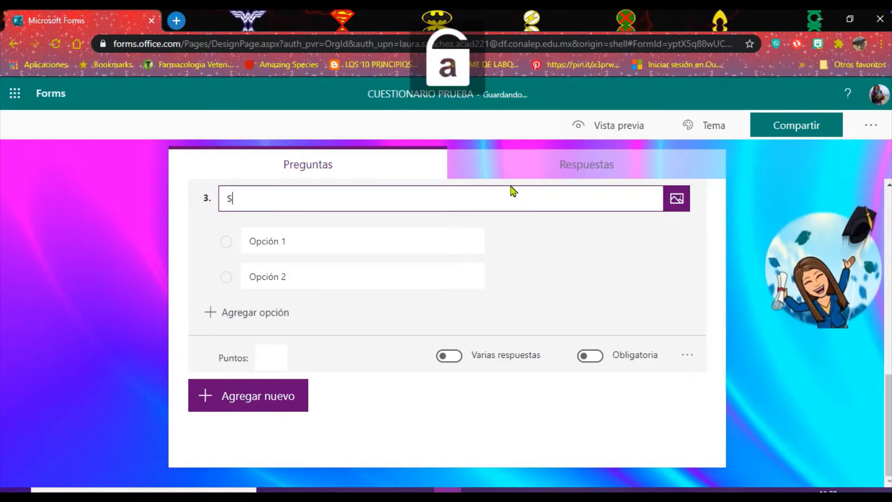
key(Caps_Lock)
key(BackSpace)
key(Caps_Lock)
text(s)
key(Caps_Lock)
key(BackSpace)
text(O)
key(Caps_Lock)
text(bservar)
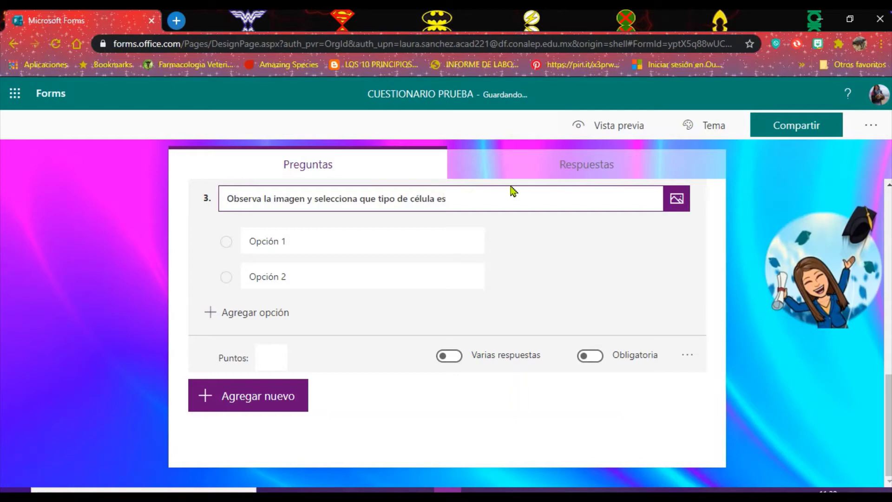
Search Bing for a "celula vegetal" image to insert as media in question 3.
click(677, 201)
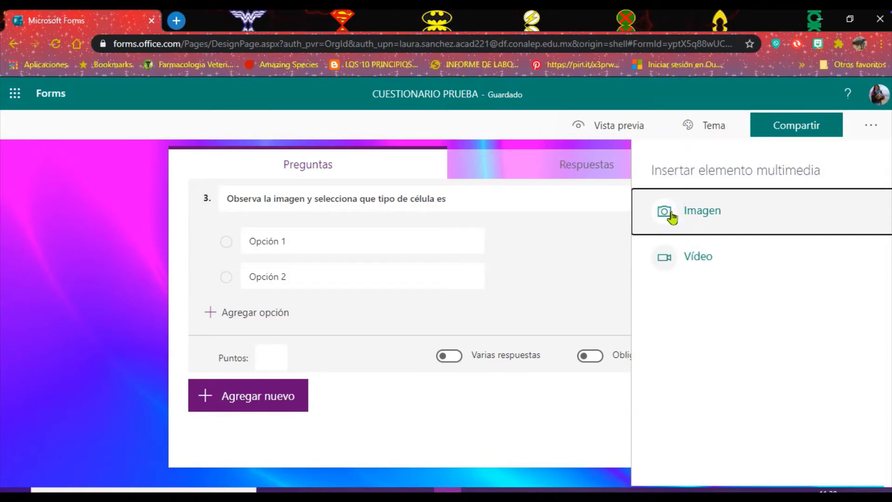
click(676, 214)
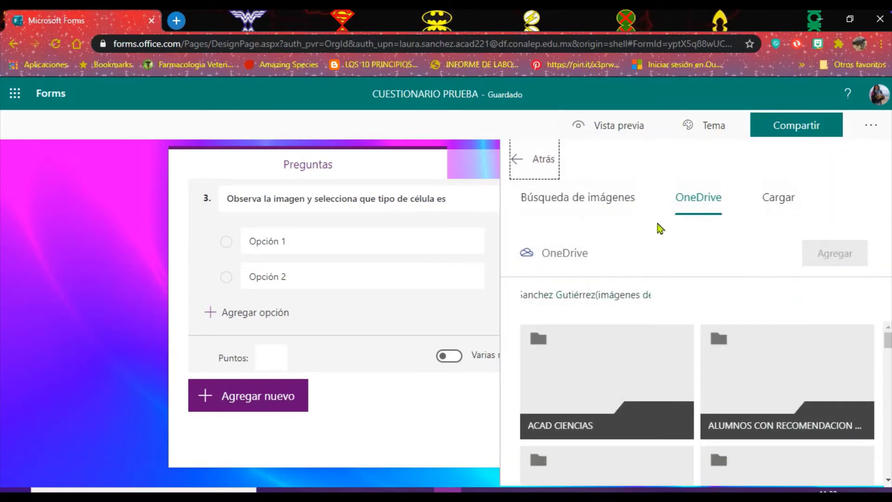
click(593, 201)
drag(627, 254, 568, 244)
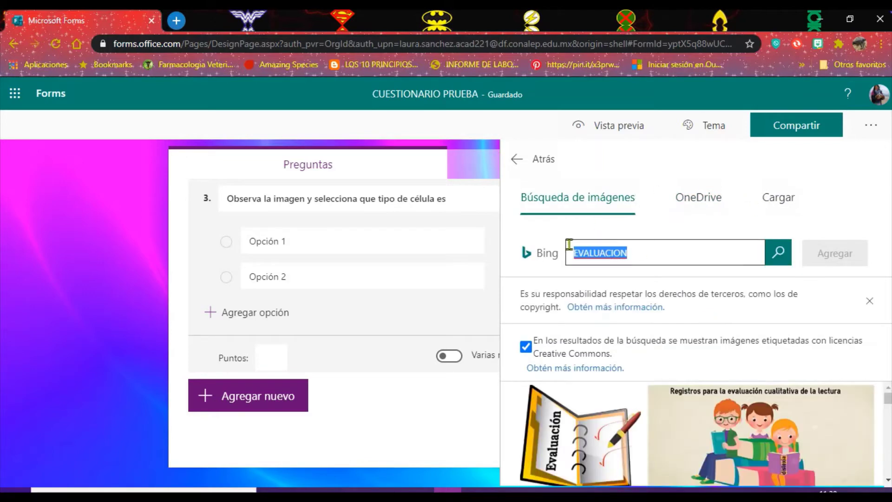
text(celuluan a)
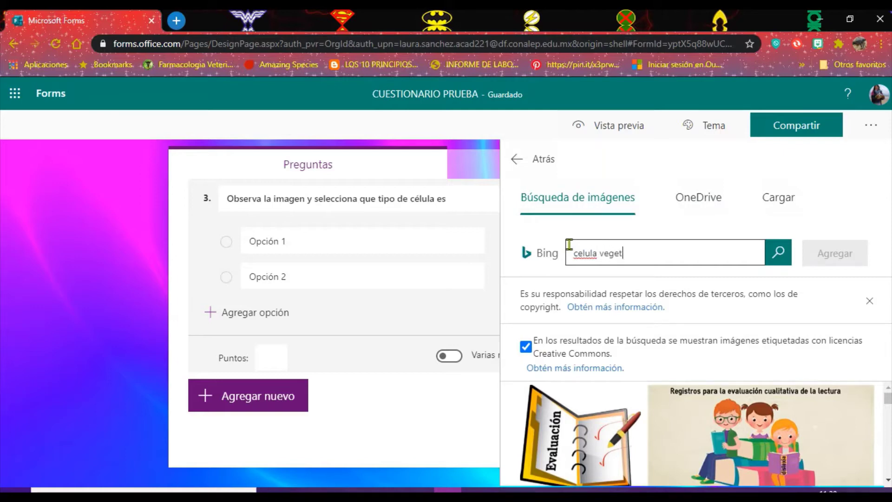
click(778, 256)
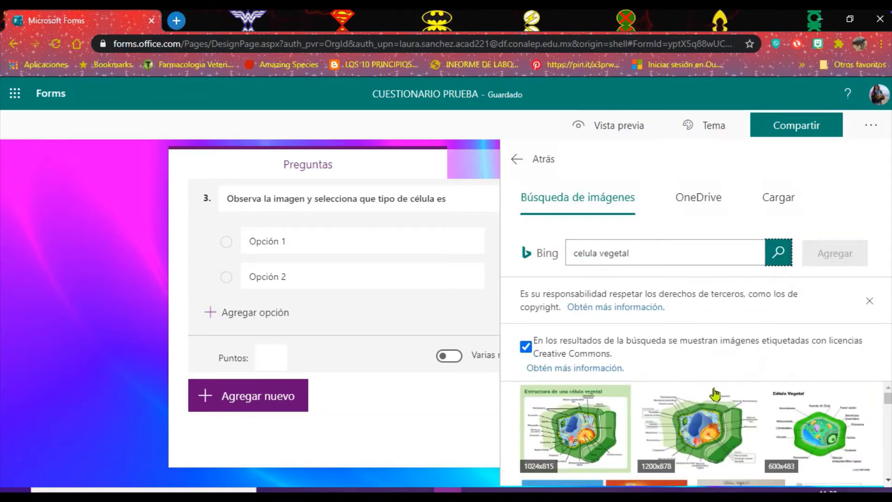
Insert the plant cell worksheet drawing with blank labels from the image results into question 3.
scroll(715, 394, down, 2)
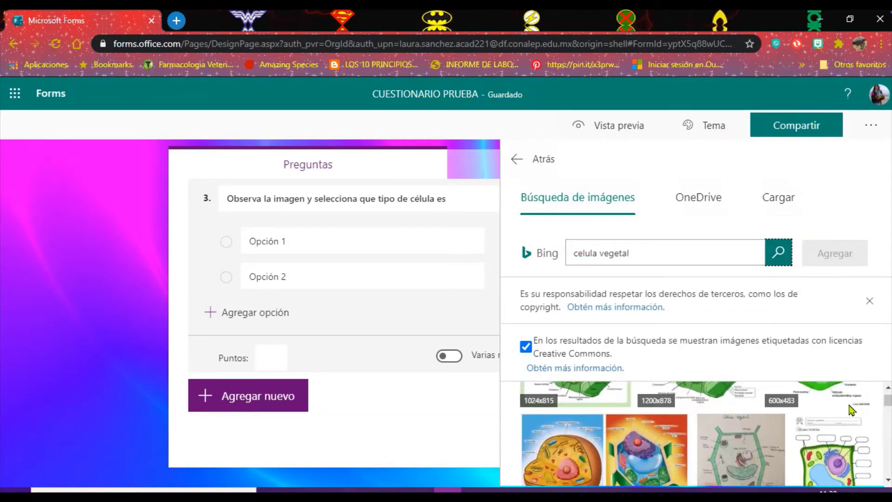
scroll(850, 411, down, 2)
scroll(836, 425, down, 5)
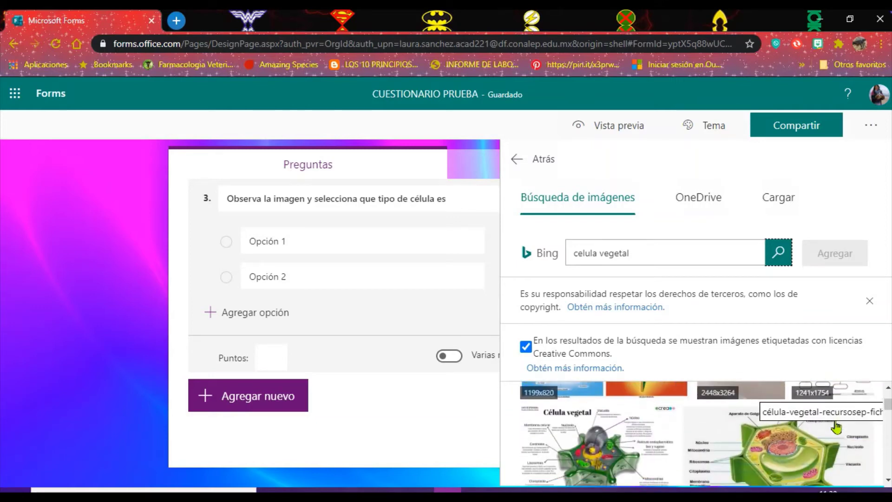
scroll(836, 425, down, 5)
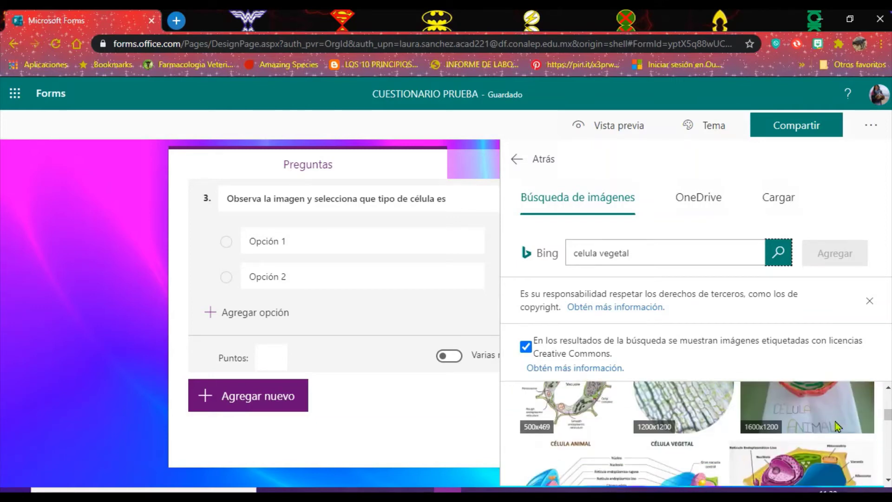
scroll(836, 425, up, 2)
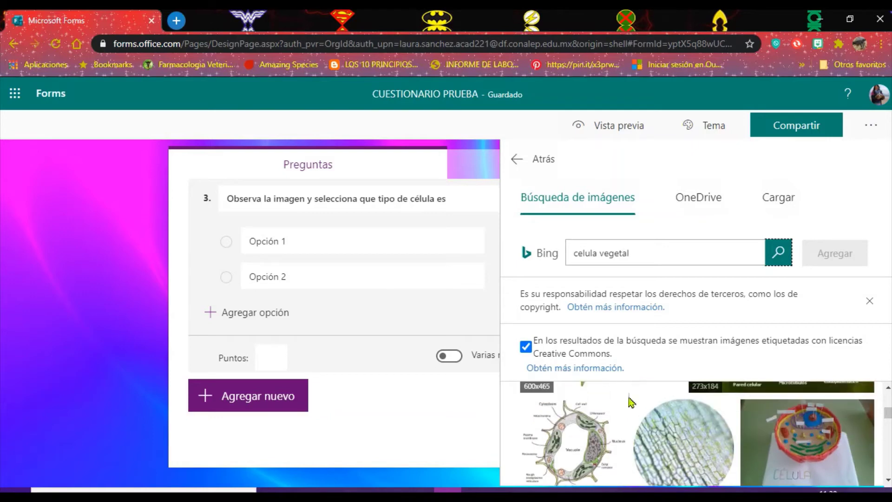
click(667, 433)
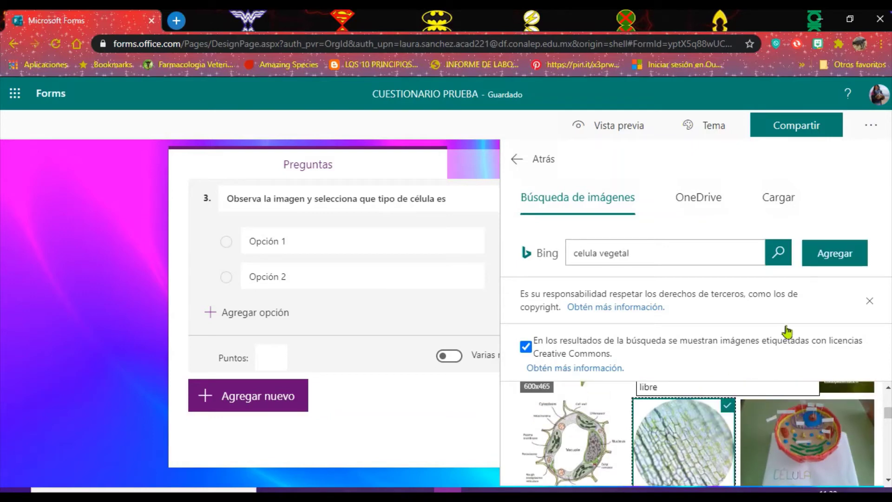
scroll(749, 448, down, 6)
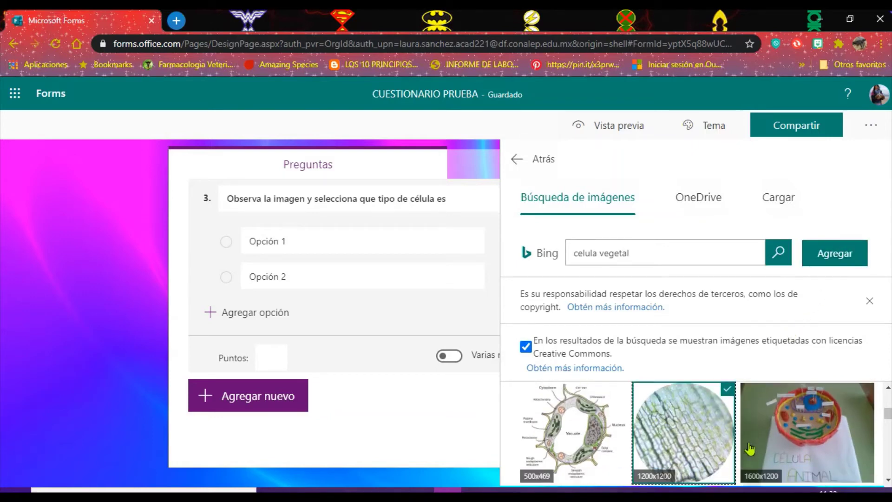
scroll(751, 448, up, 5)
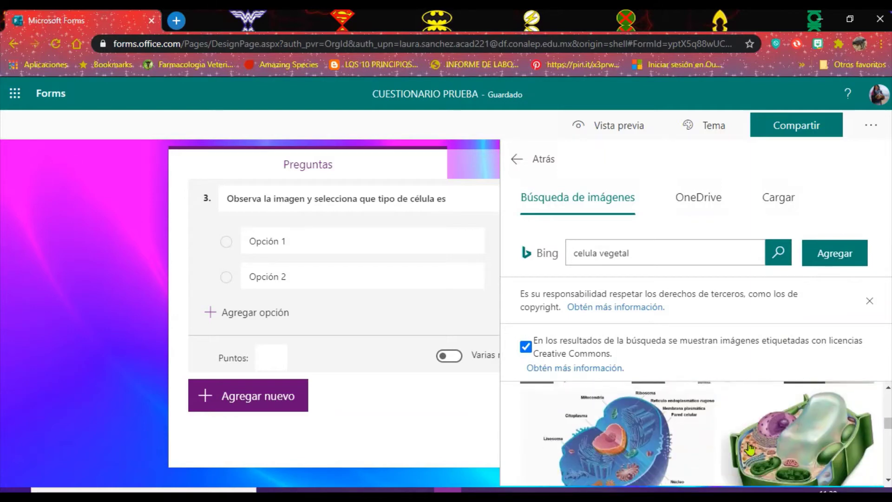
scroll(749, 448, down, 2)
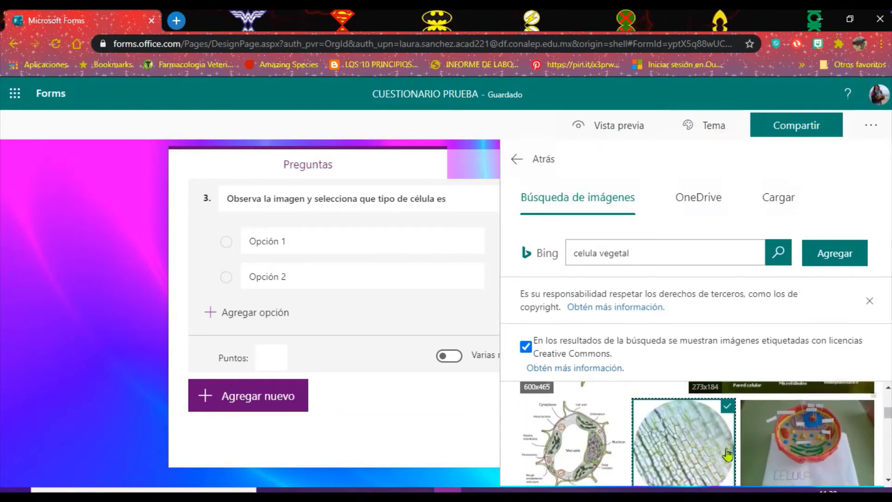
scroll(748, 450, up, 4)
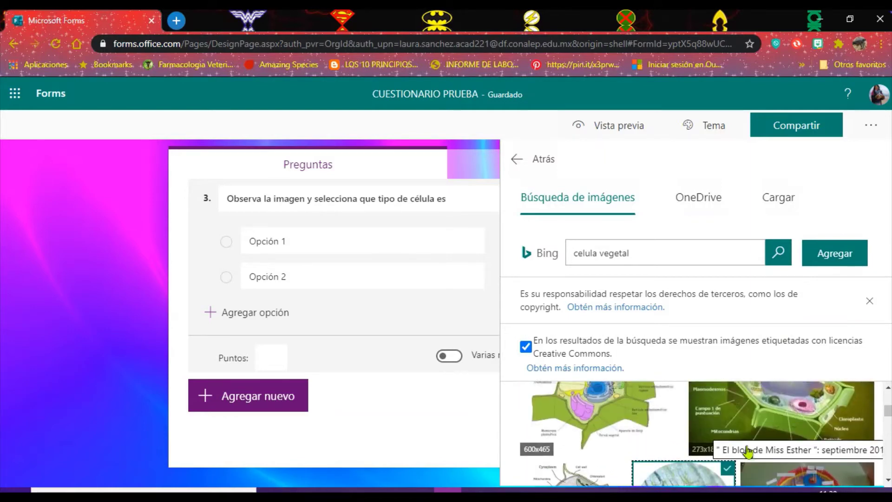
scroll(748, 450, down, 4)
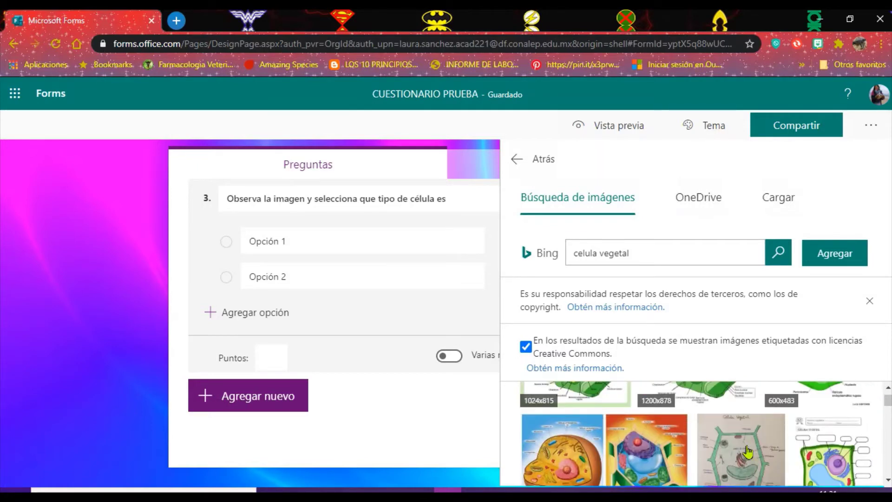
click(839, 253)
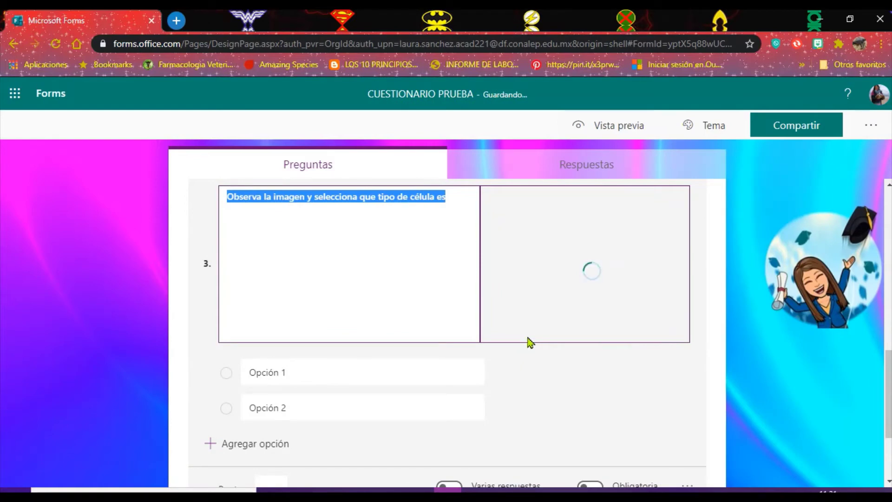
Enter "Célula animal" as the first answer option of the image question.
click(280, 369)
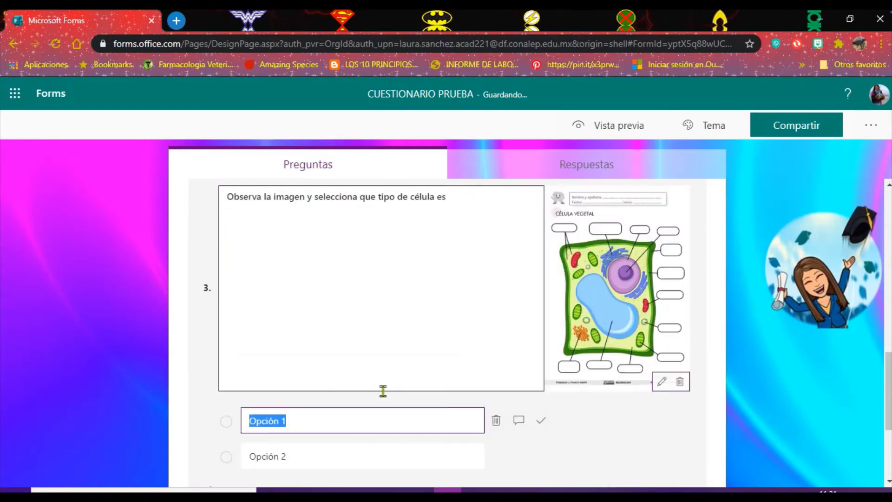
key(Caps_Lock)
text(C)
key(Caps_Lock)
text(élula animal)
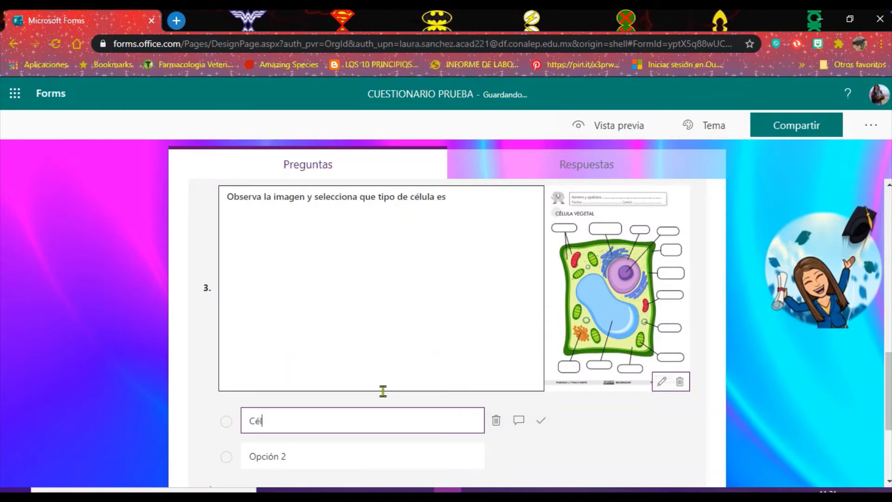
Enter "Célula vegetal" as the second answer option and mark it as the correct answer.
click(356, 454)
key(Caps_Lock)
text(C)
key(Caps_Lock)
text(élul)
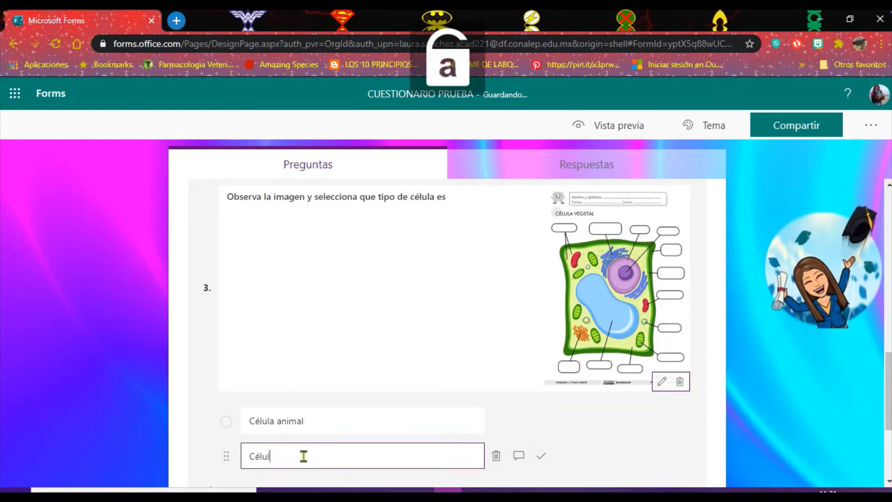
text(a vegetal)
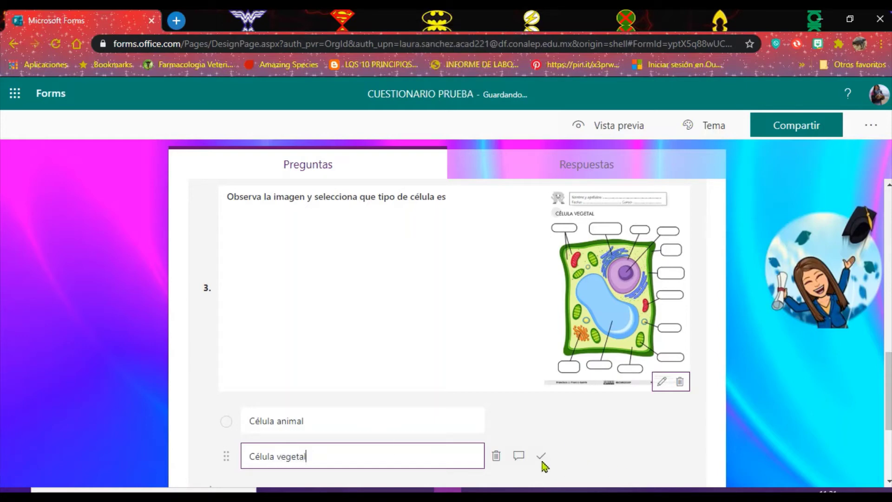
click(541, 457)
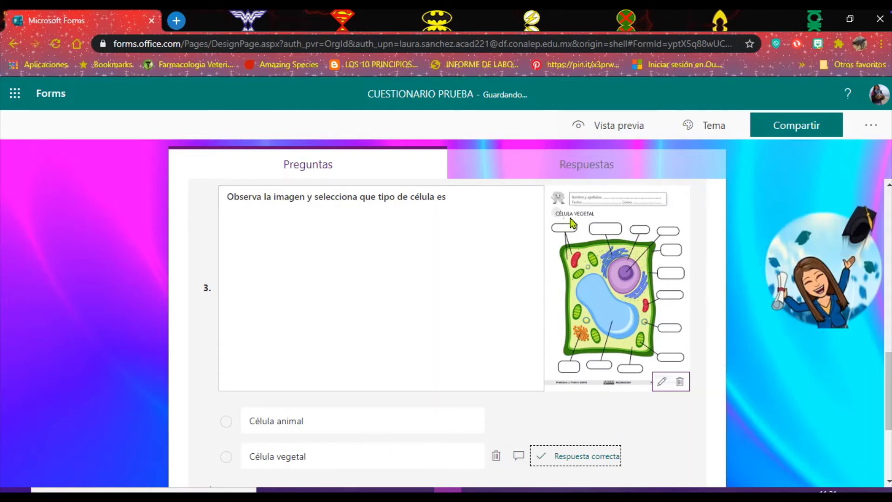
Replace the question's labelled cell drawing with the round 1200x1200 microscope photo from the "celula vegetal" image results.
click(681, 381)
click(675, 199)
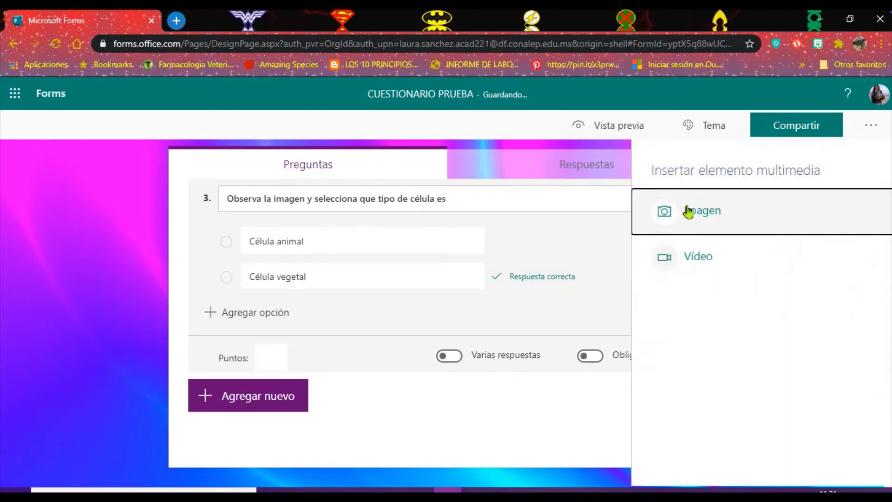
click(709, 220)
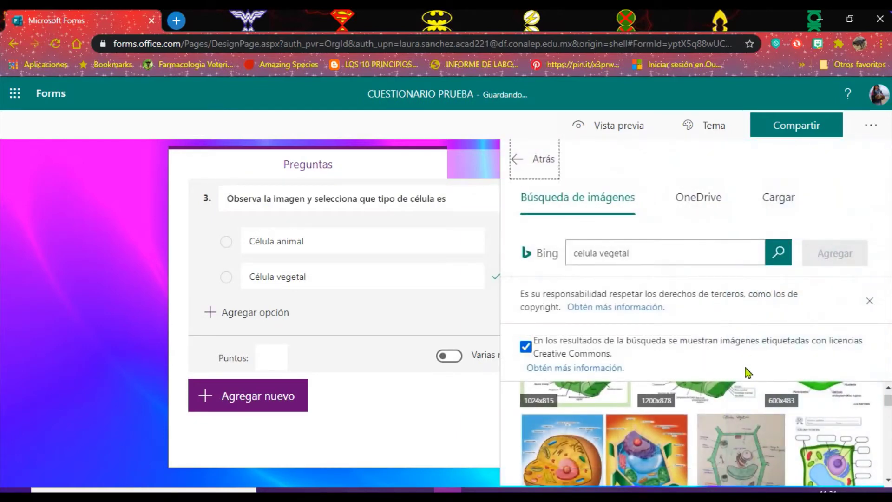
scroll(742, 442, down, 5)
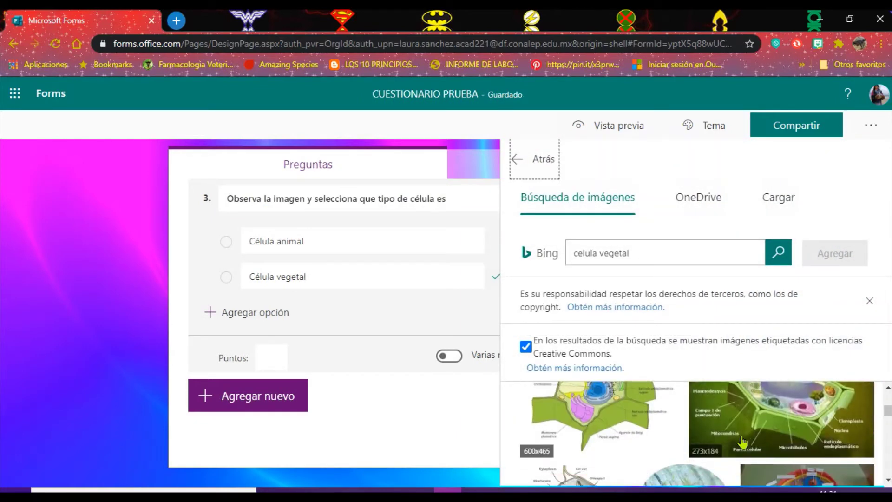
click(704, 410)
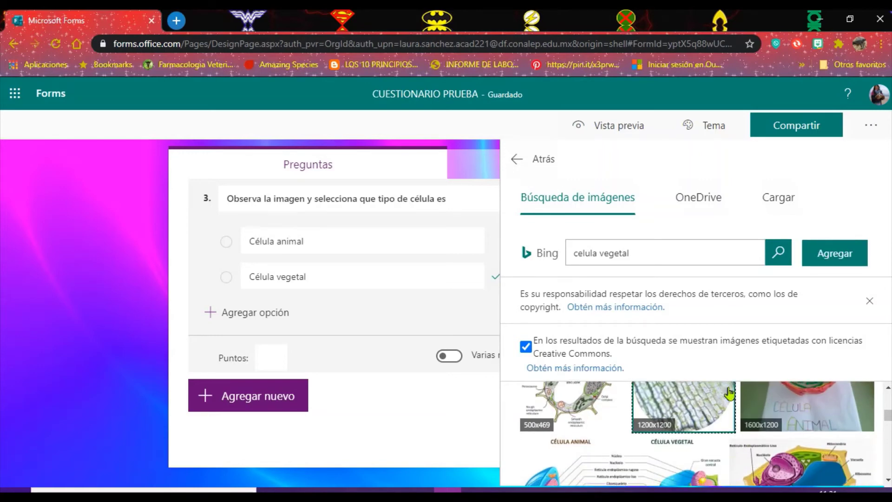
click(834, 254)
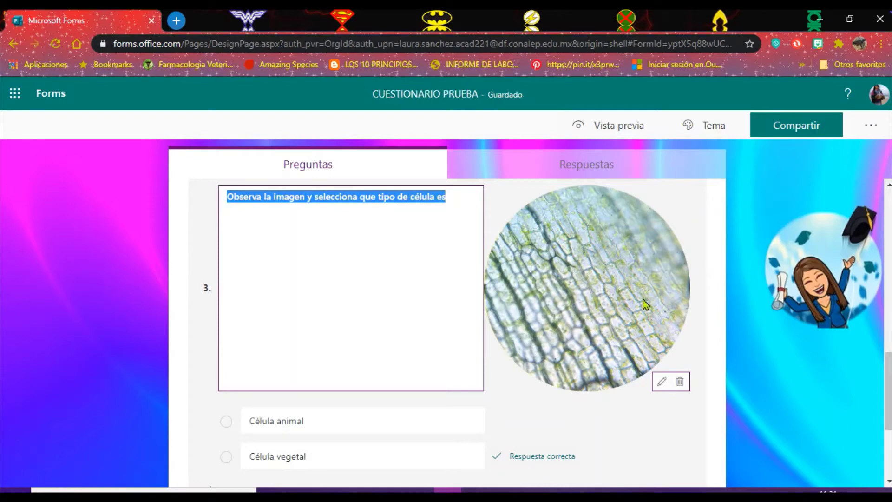
Review the quiz questions and make the cell image question mandatory.
scroll(323, 409, down, 1)
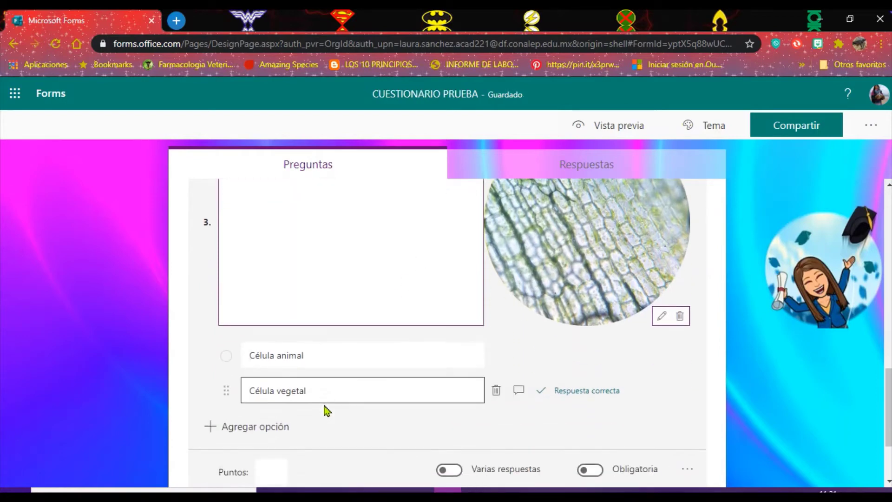
scroll(510, 413, down, 1)
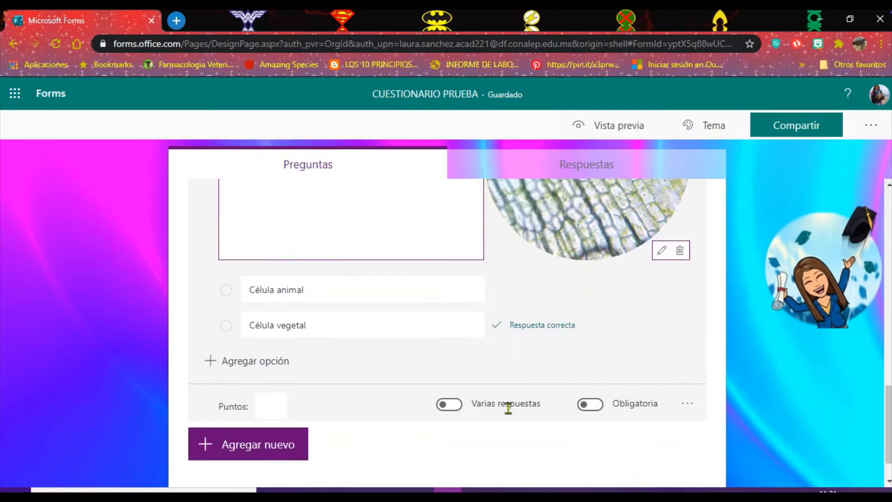
scroll(590, 403, up, 10)
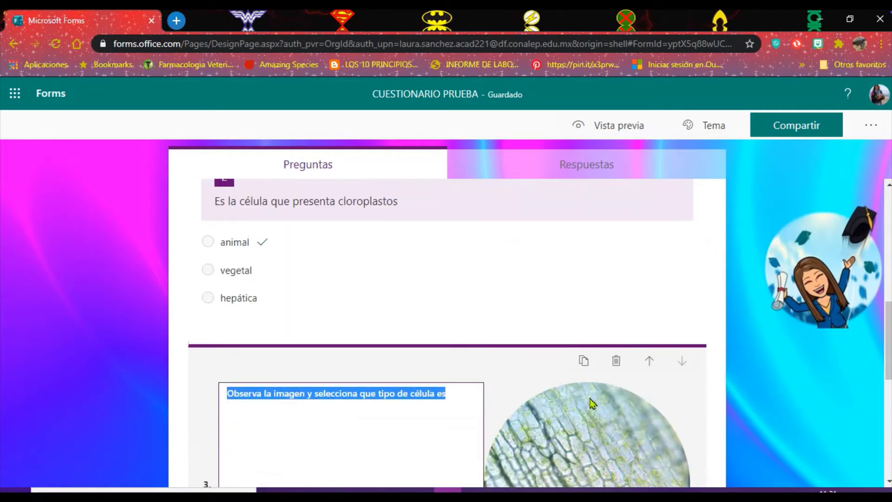
scroll(592, 403, up, 2)
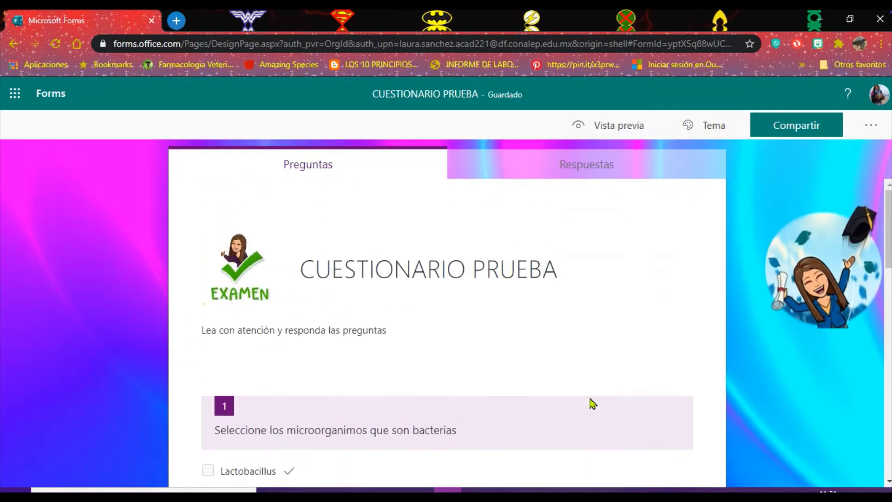
scroll(592, 403, down, 4)
scroll(590, 402, down, 5)
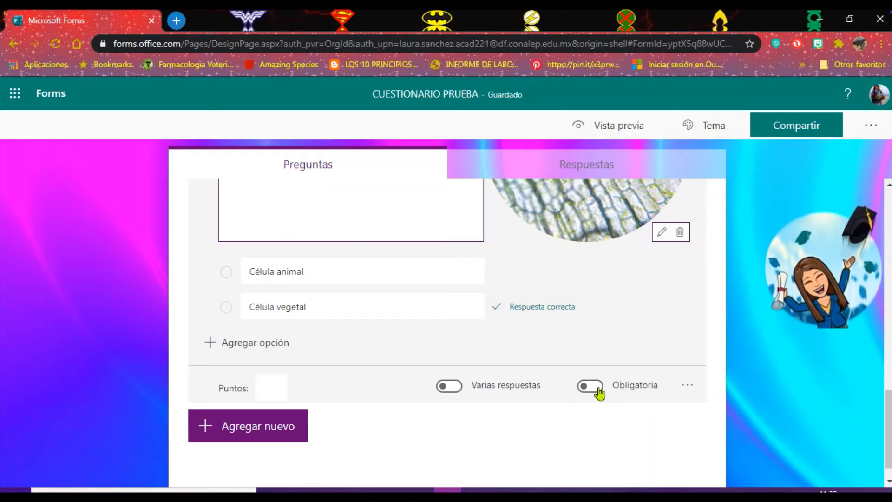
click(599, 390)
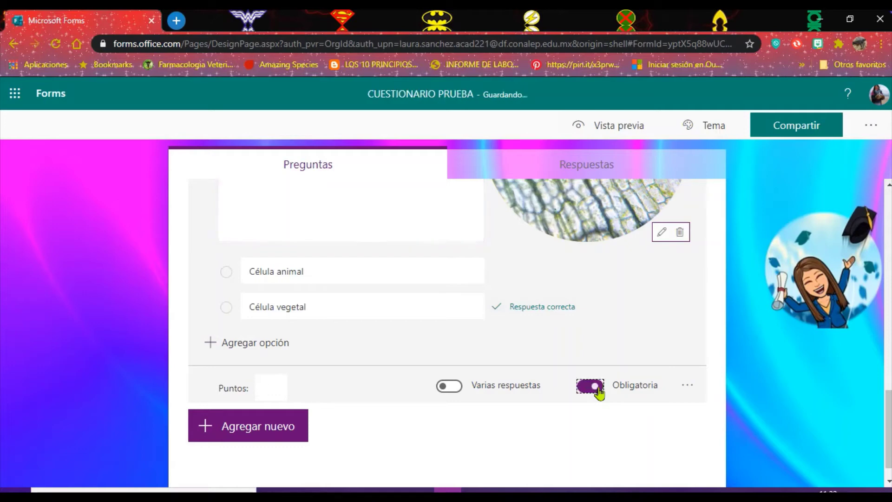
Make the cloroplastos question and the bacteria question mandatory.
scroll(598, 392, up, 8)
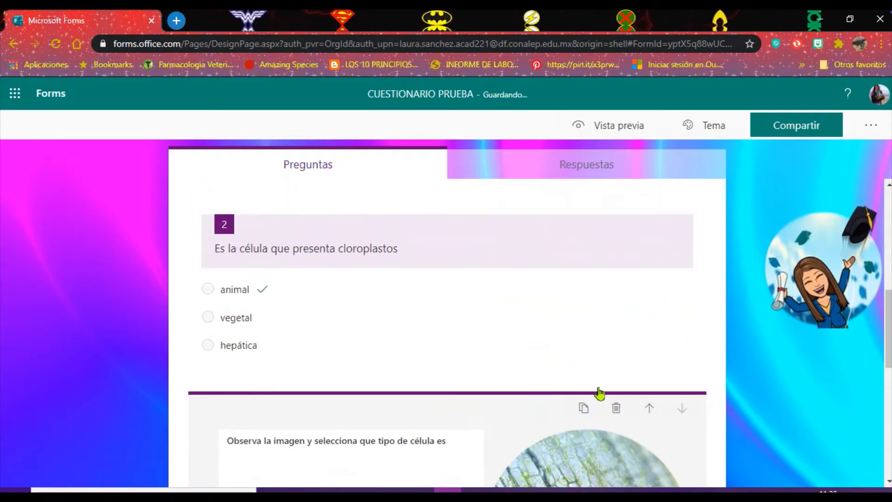
click(579, 315)
click(589, 432)
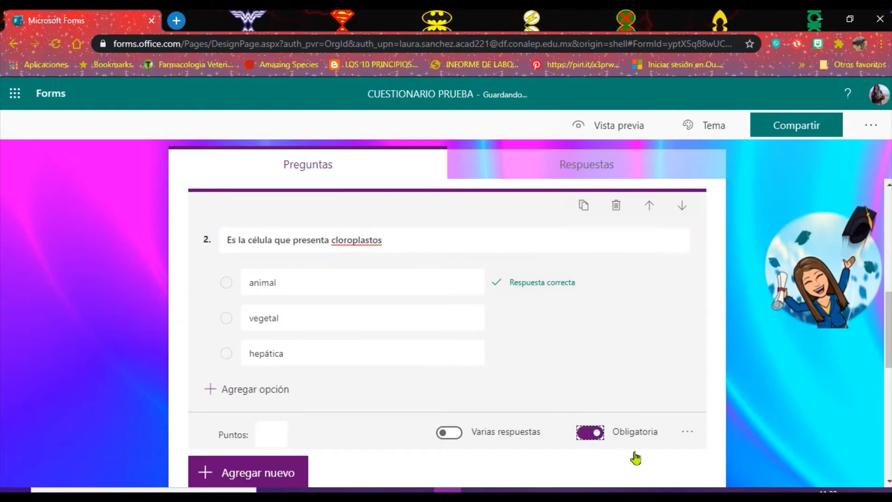
scroll(635, 458, up, 4)
scroll(636, 457, up, 2)
click(510, 335)
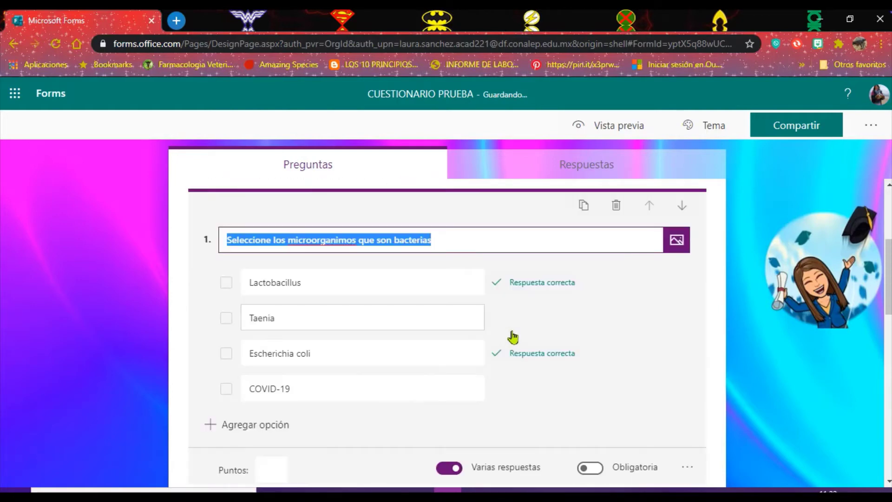
click(589, 402)
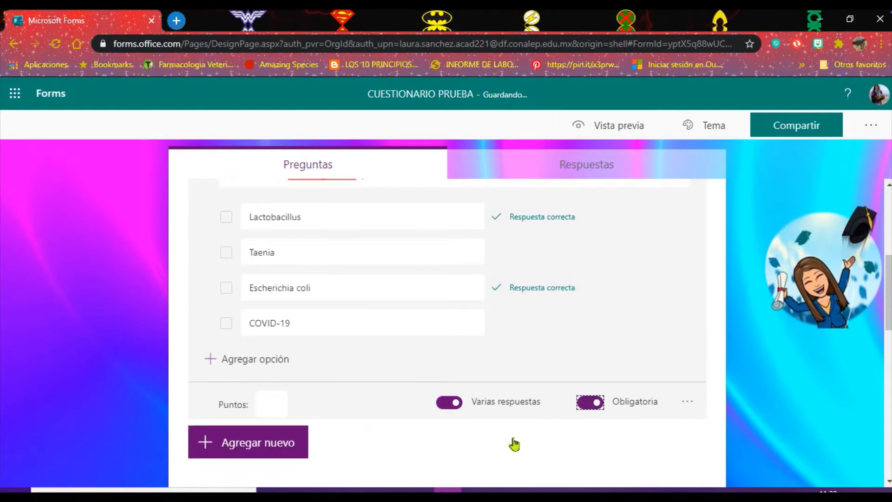
Review the three quiz questions, checking their numbering, correct answers and mandatory settings.
scroll(672, 364, up, 2)
click(673, 360)
scroll(671, 361, down, 5)
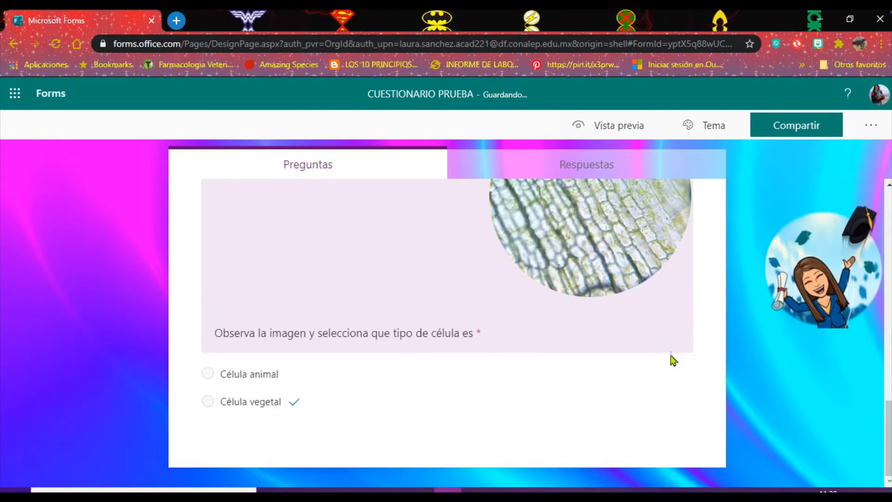
scroll(671, 361, up, 6)
scroll(671, 361, down, 5)
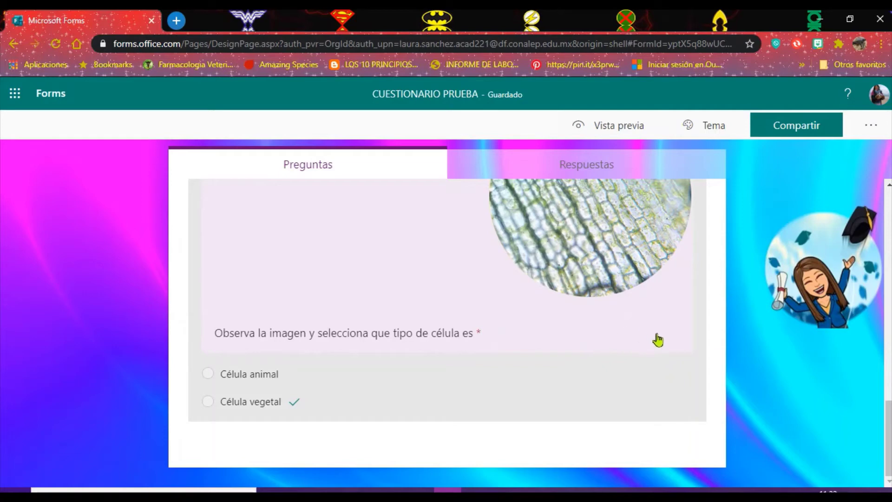
click(657, 340)
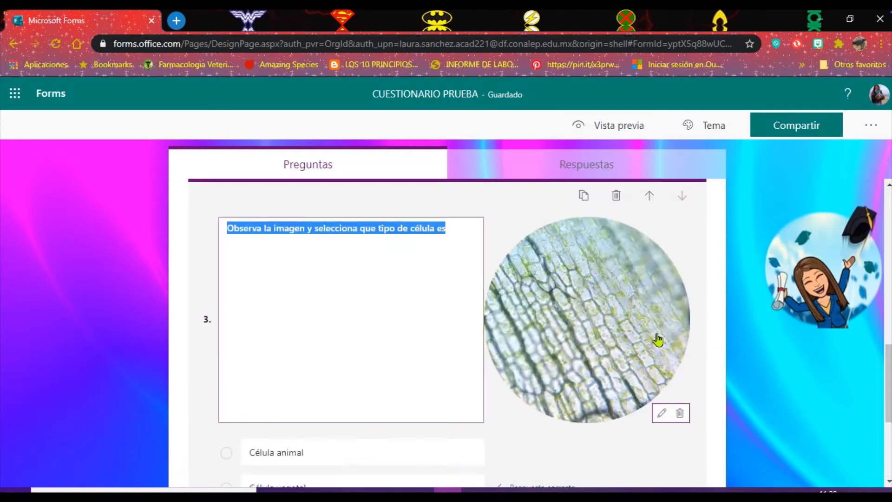
scroll(656, 364, up, 5)
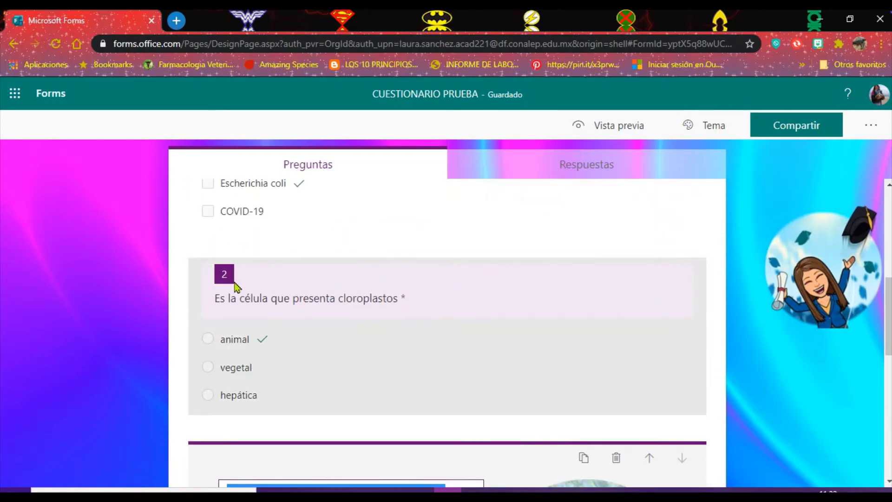
click(509, 290)
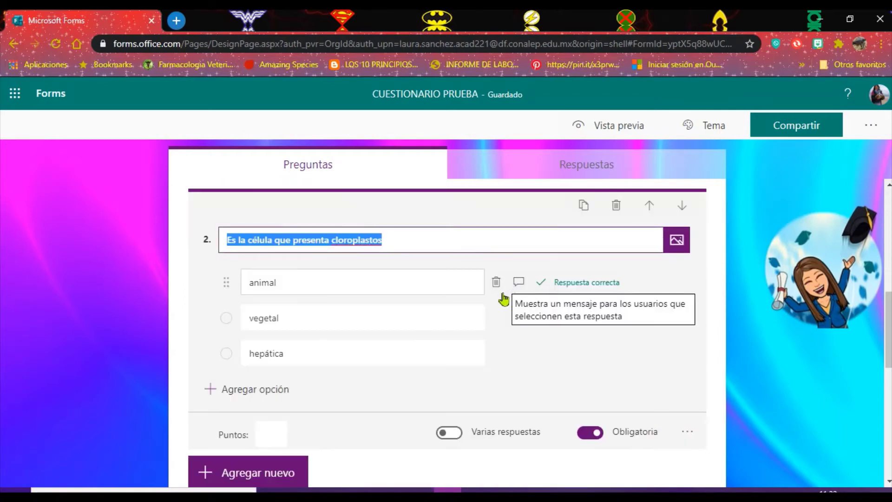
scroll(259, 455, down, 2)
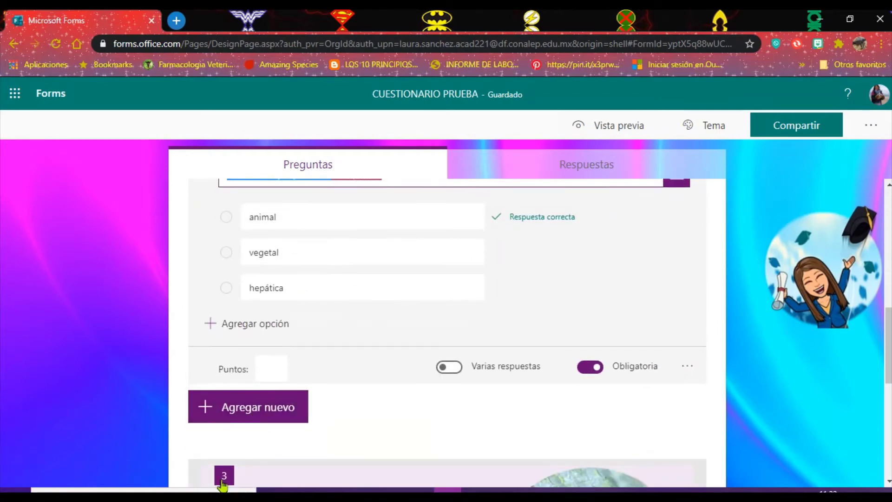
click(437, 395)
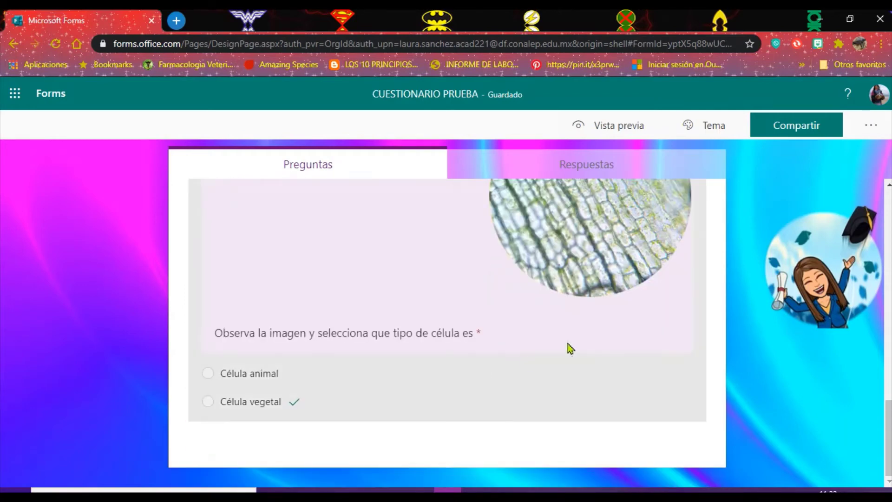
click(613, 329)
scroll(591, 319, down, 5)
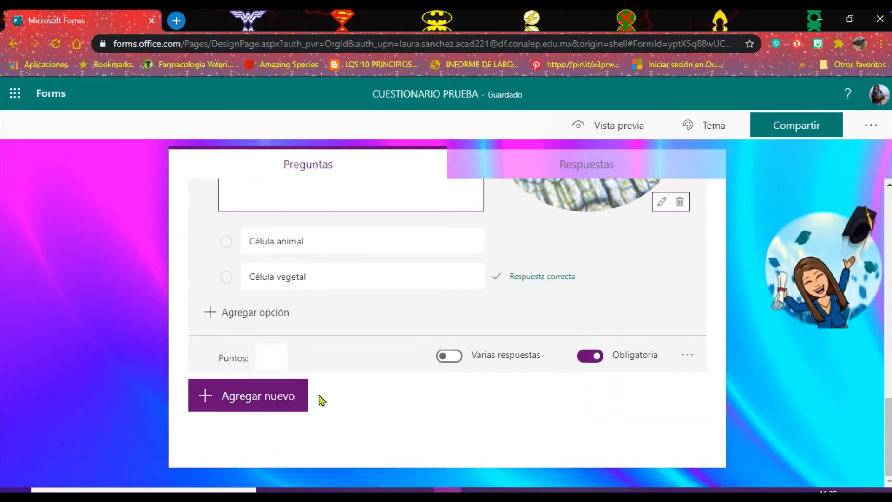
Add a fourth question of the Opción type and enable Matemáticas for it.
click(269, 398)
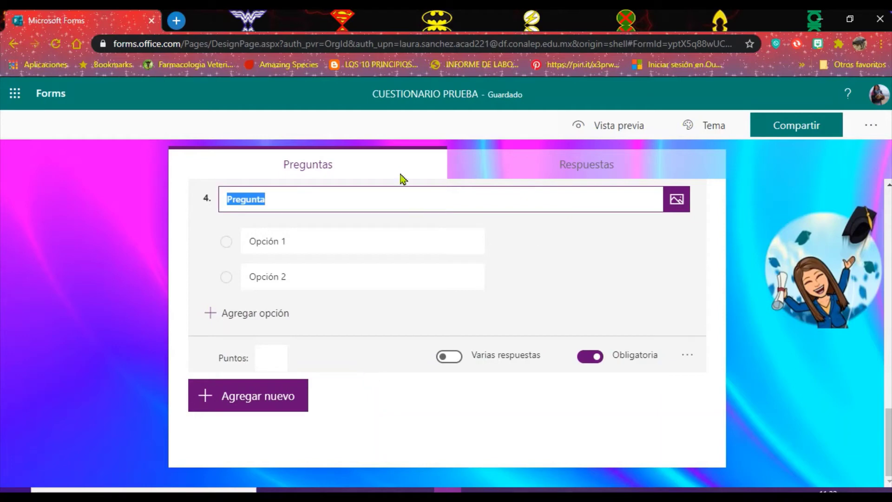
click(687, 356)
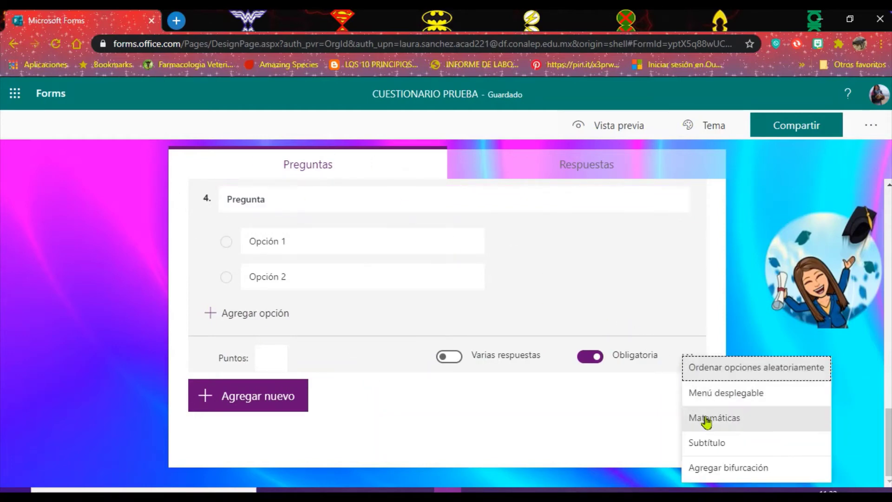
click(707, 418)
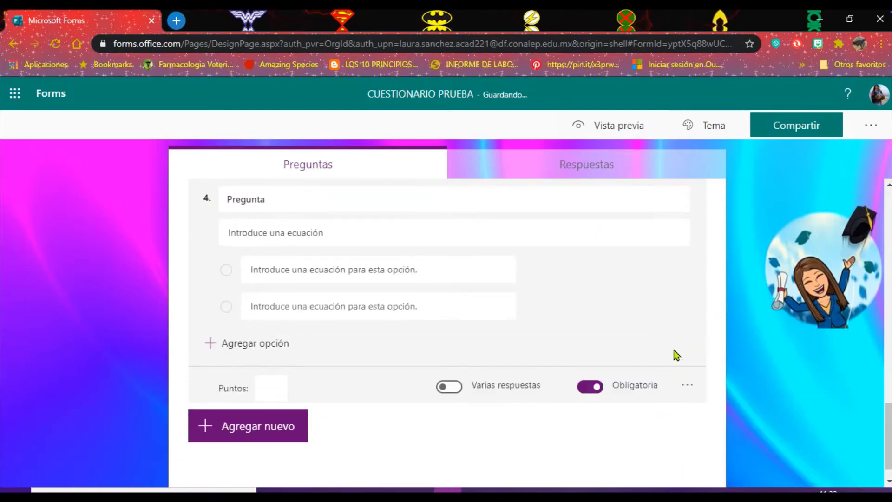
Title the fourth question "Resuelva la siguiente resta".
click(278, 232)
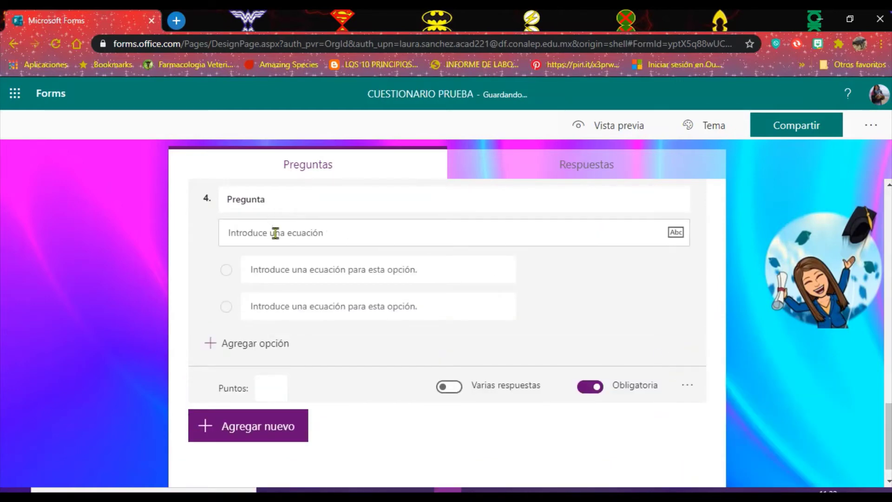
click(279, 200)
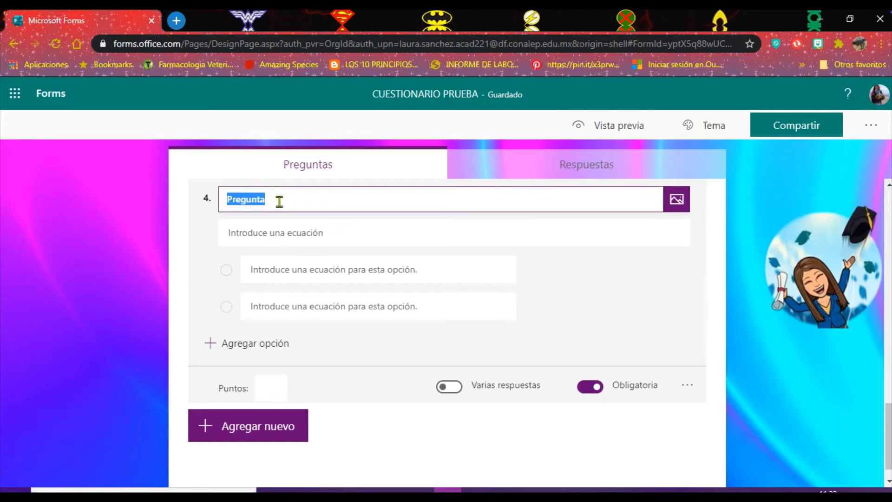
key(Caps_Lock)
text(R)
key(Caps_Lock)
text(esuelva la siguiente res)
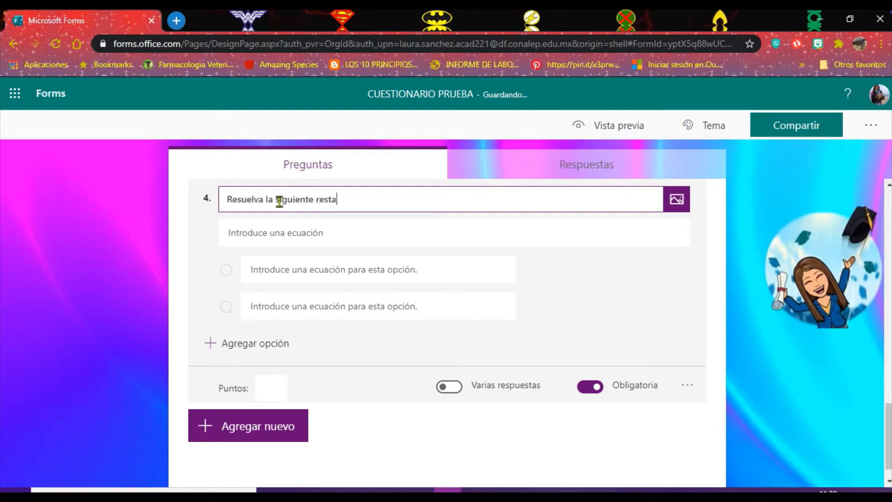
click(250, 234)
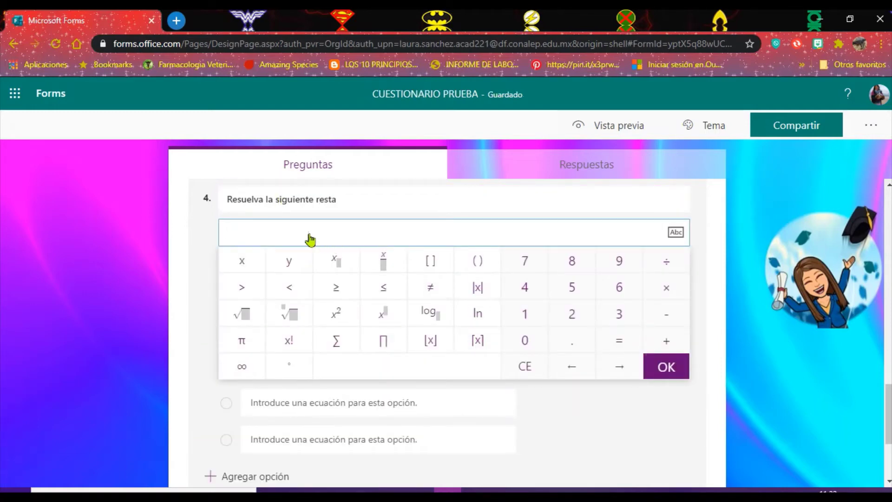
click(365, 196)
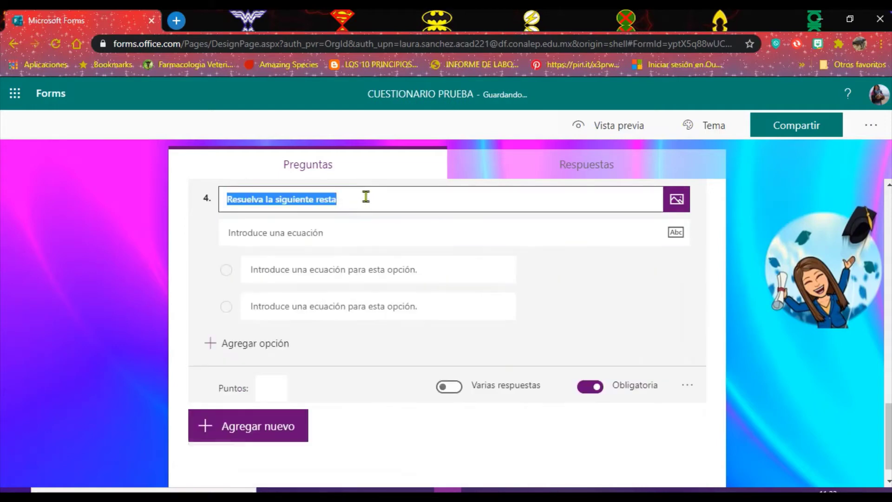
click(687, 386)
click(704, 422)
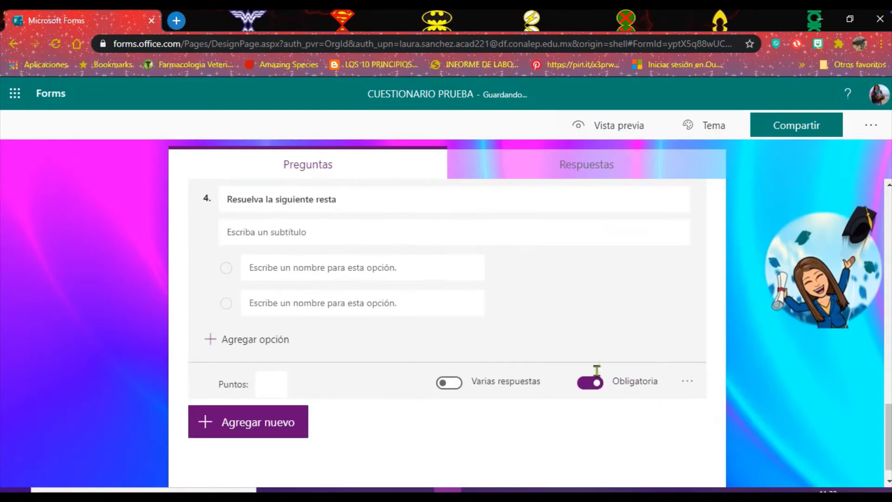
click(687, 385)
click(710, 418)
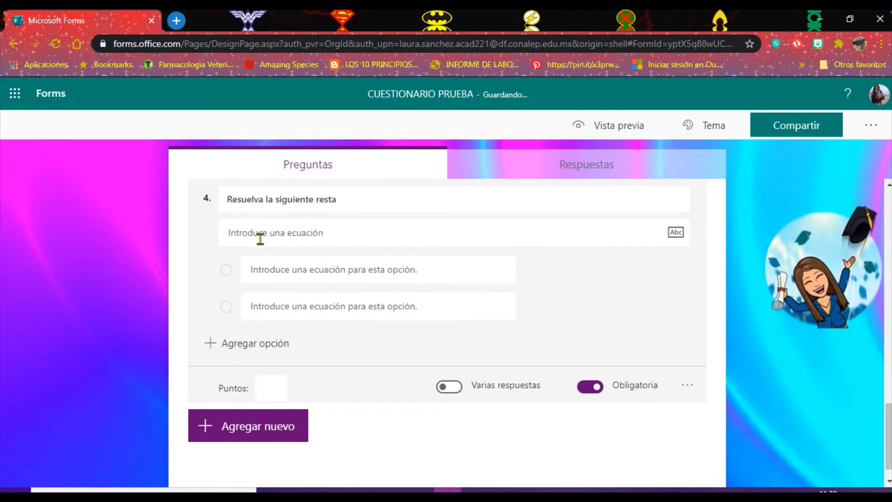
Enter 5 − 3 as the subtraction question's equation and add all suggested results as answer options.
click(313, 234)
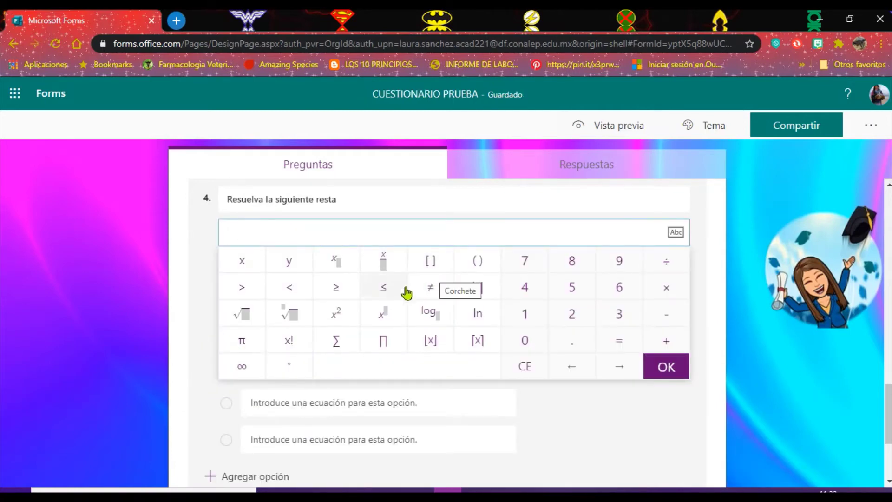
click(567, 294)
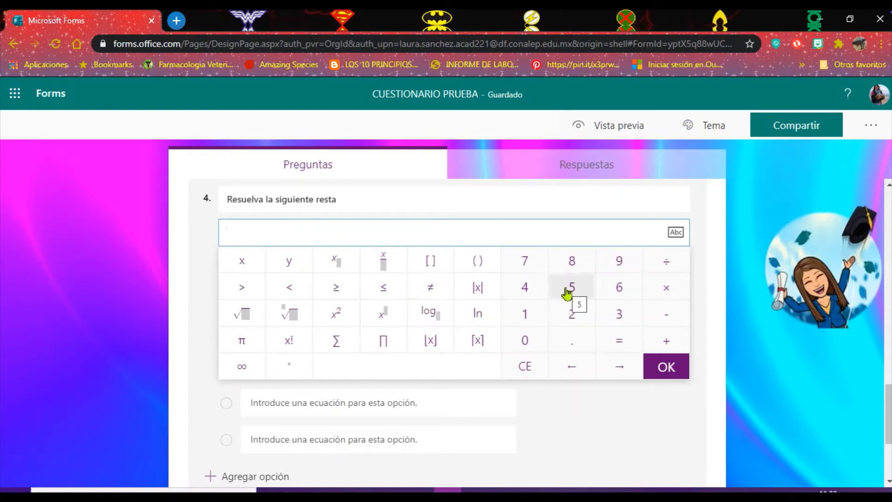
click(659, 319)
click(625, 318)
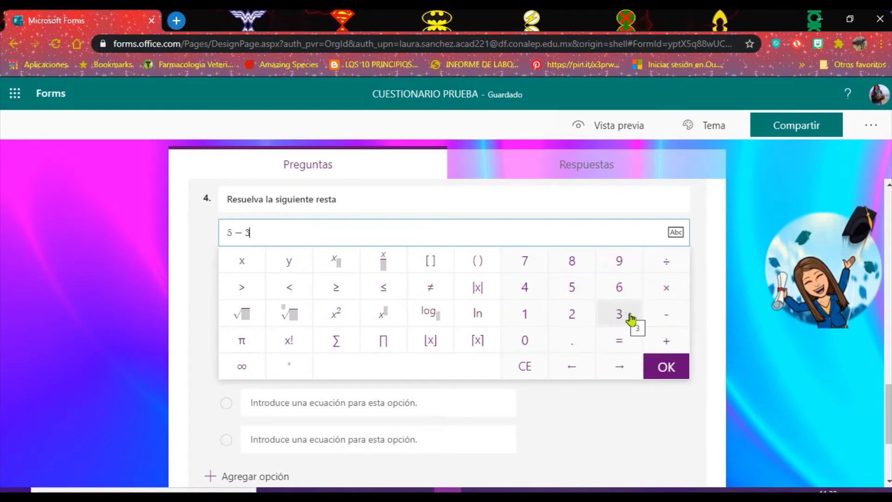
click(669, 370)
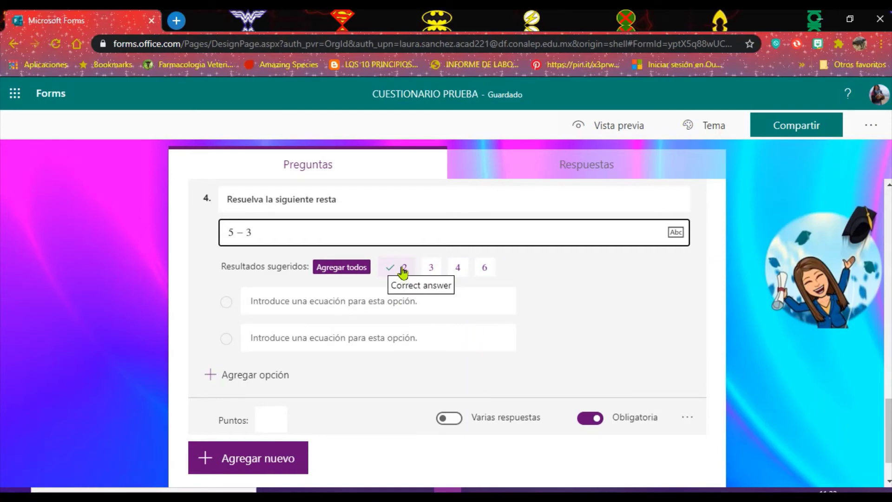
click(353, 268)
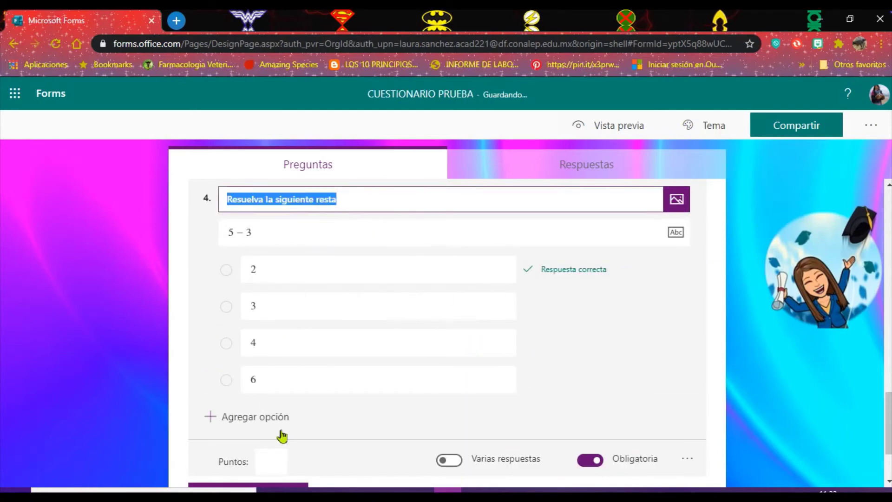
click(713, 314)
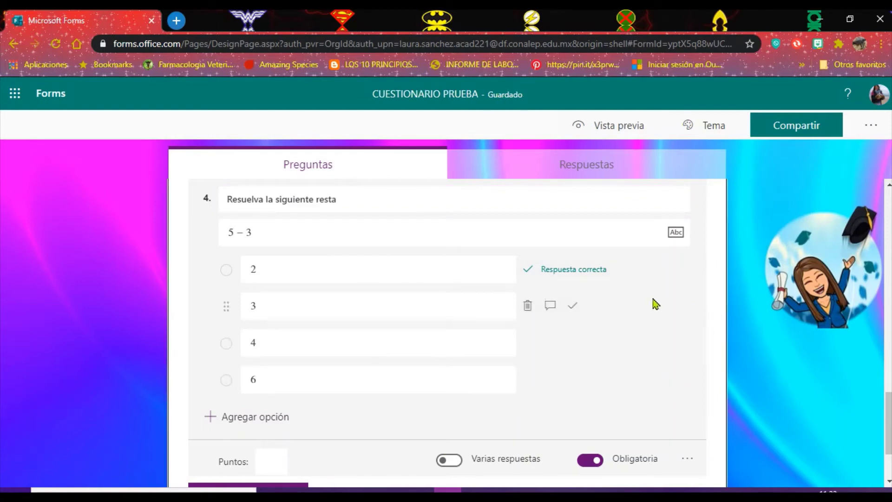
Add the three suggested subtraction questions, 10 − 9, 2 − 9 and 10 − 3, to the quiz.
scroll(607, 319, down, 1)
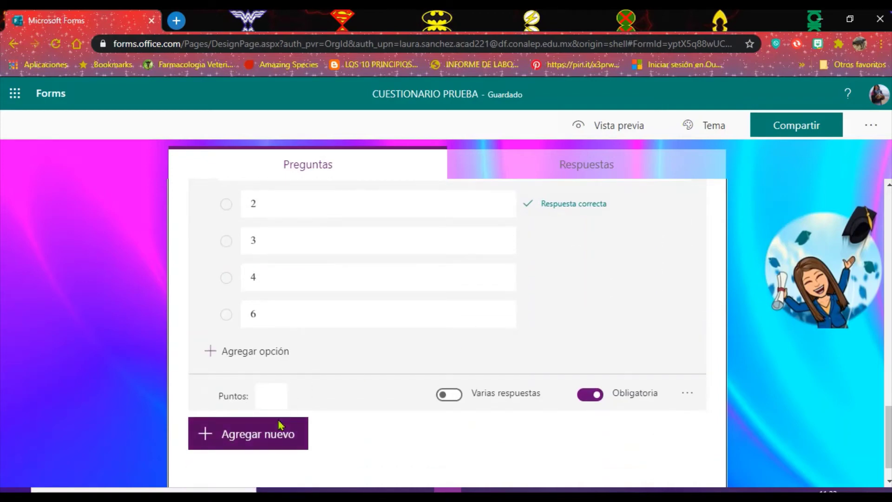
click(251, 437)
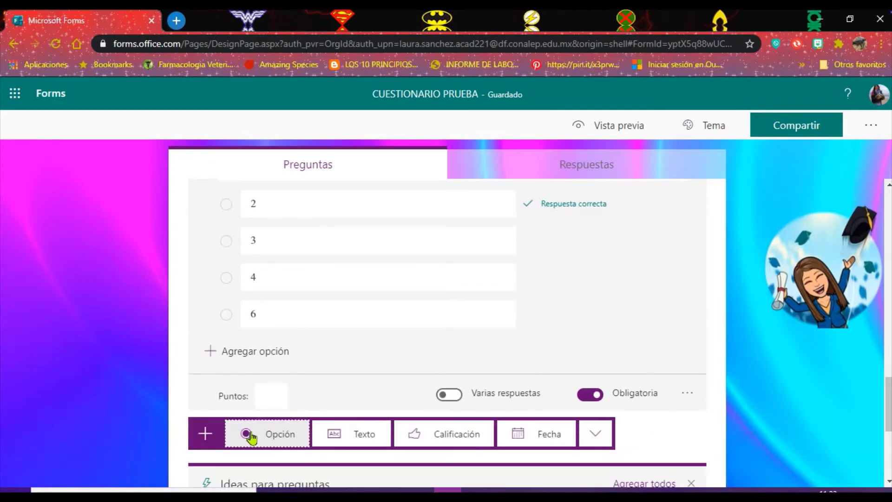
scroll(252, 437, down, 3)
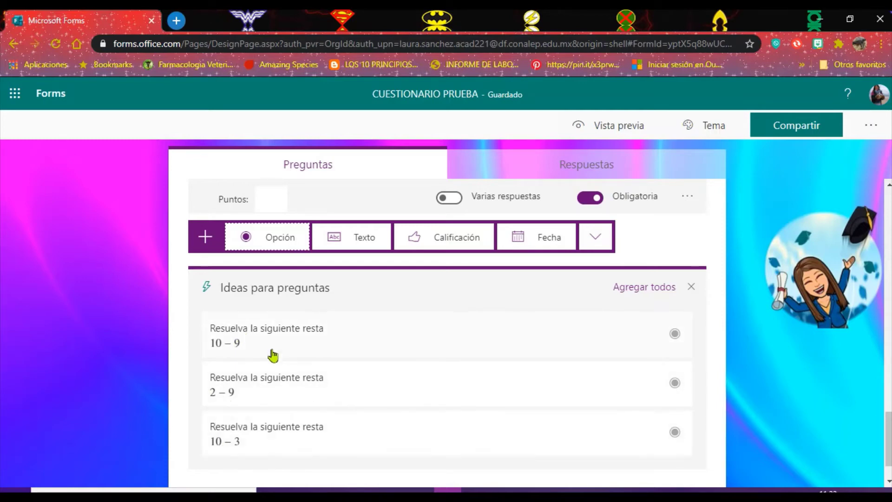
scroll(320, 381, up, 4)
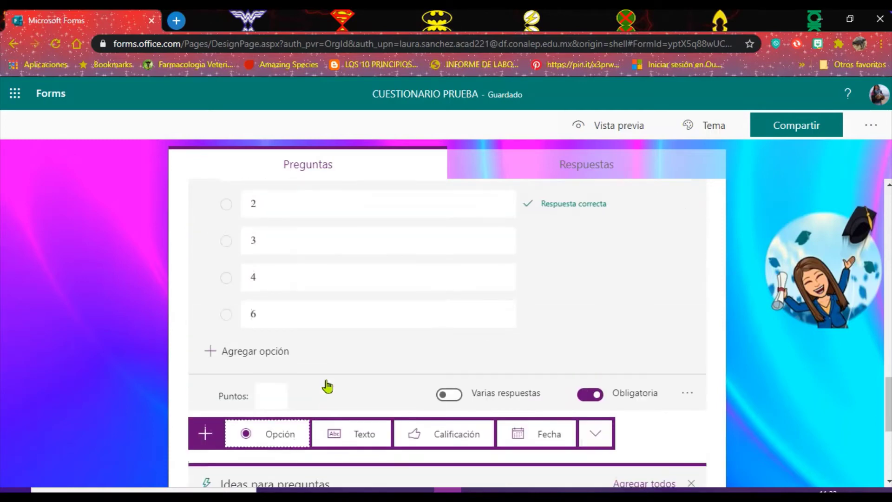
scroll(333, 340, up, 3)
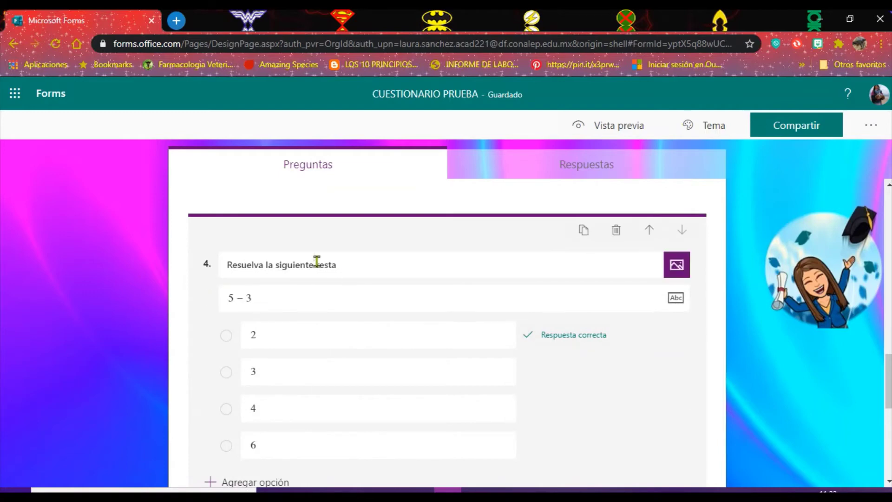
scroll(375, 323, down, 7)
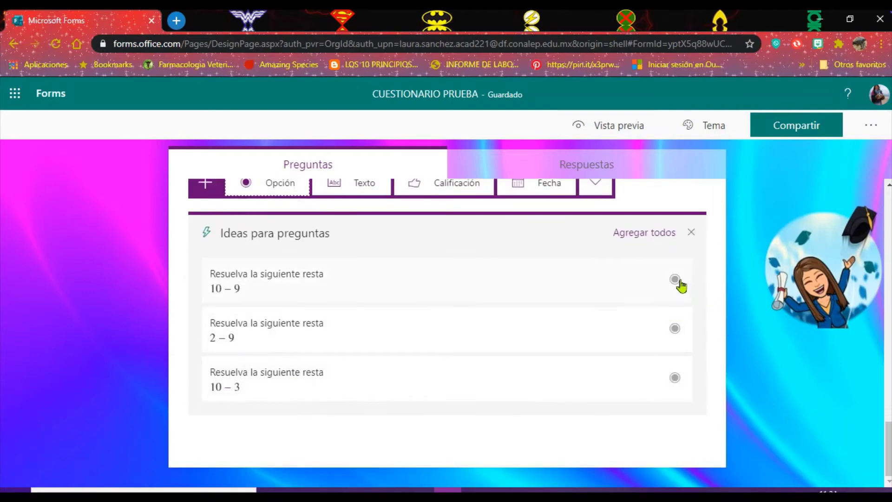
click(674, 279)
click(674, 328)
click(675, 385)
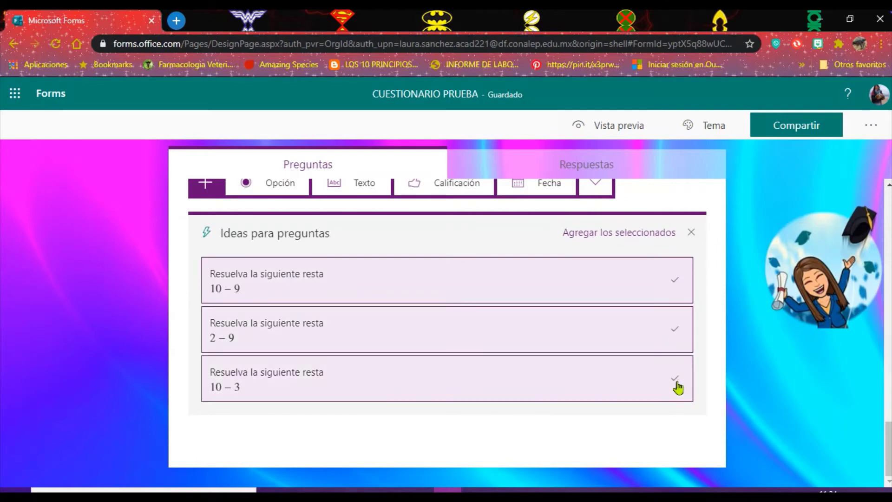
click(625, 234)
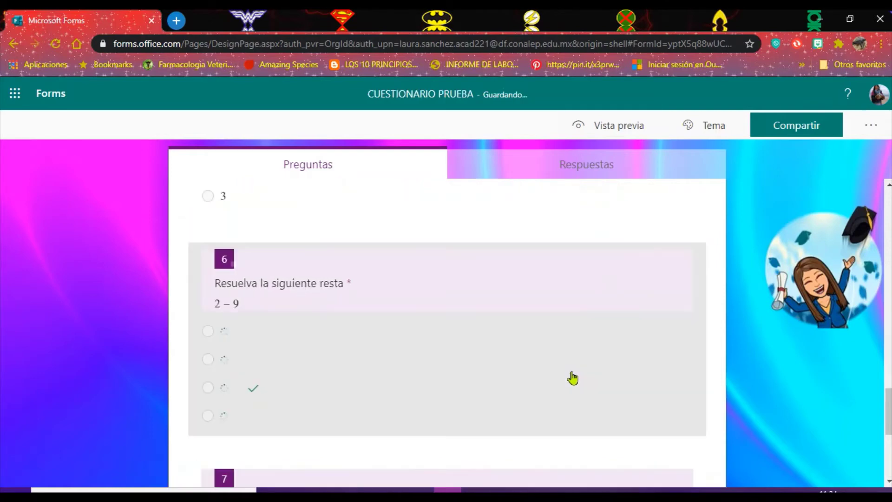
Add an eighth question of the Opción type after the 10 − 3 subtraction and open its additional settings.
scroll(569, 408, down, 5)
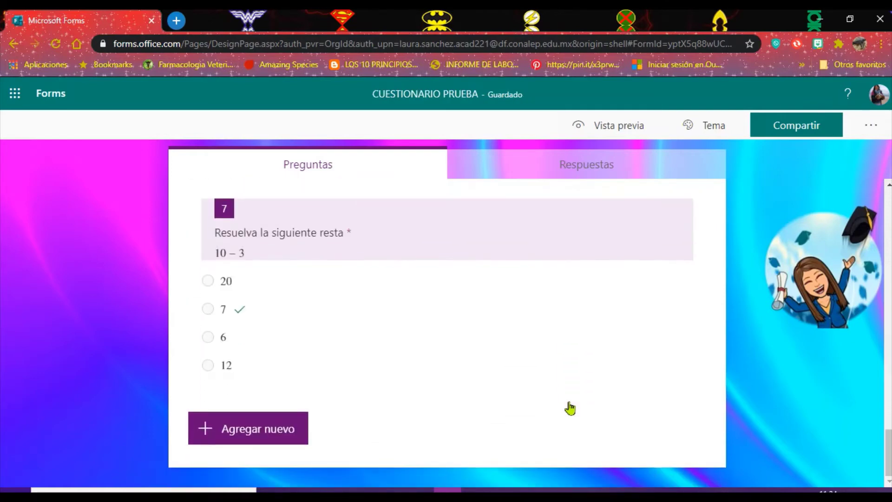
scroll(569, 408, up, 6)
scroll(570, 408, up, 7)
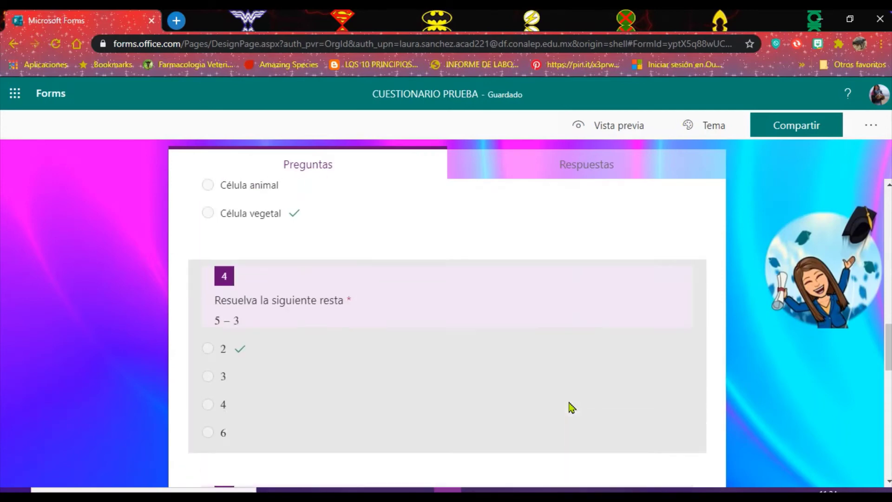
scroll(570, 408, down, 10)
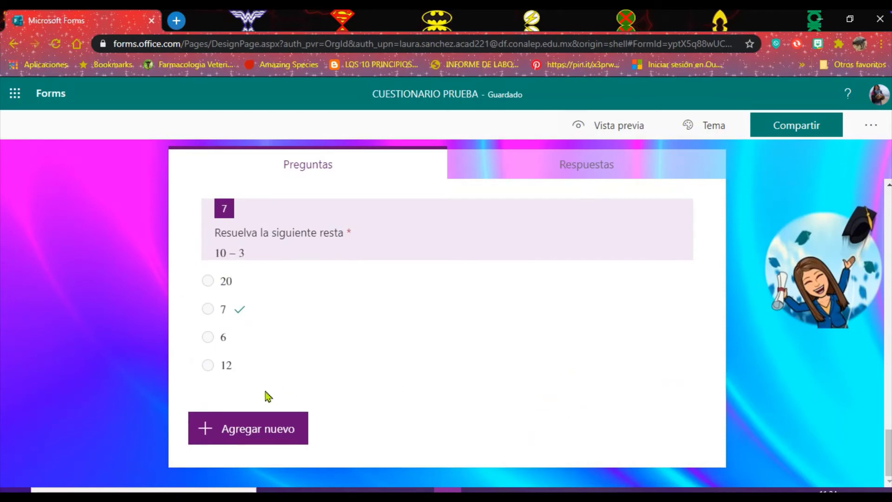
click(255, 425)
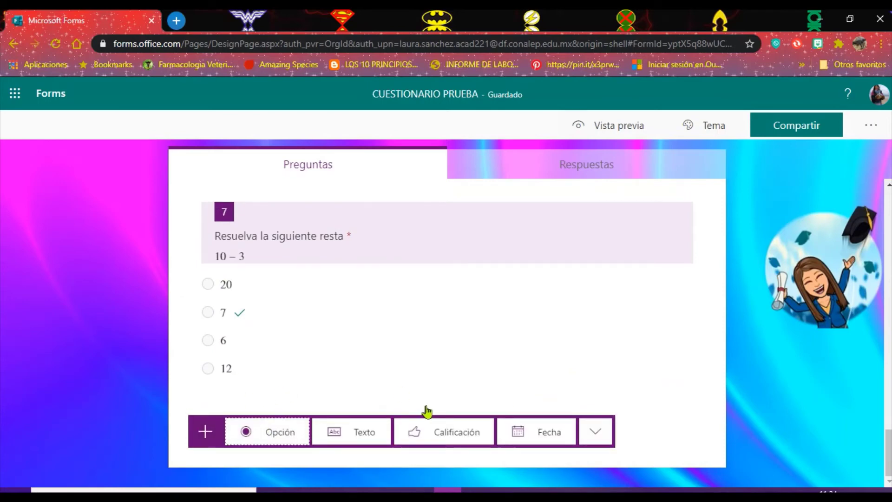
click(278, 432)
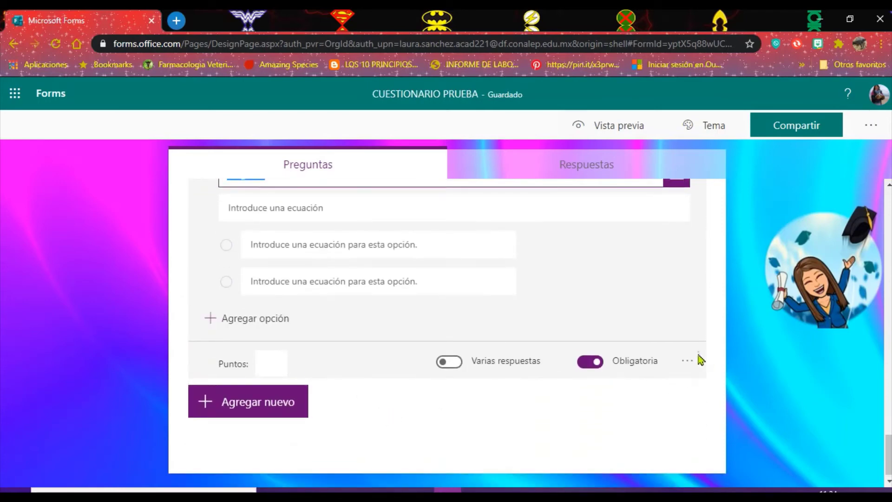
scroll(531, 341, up, 1)
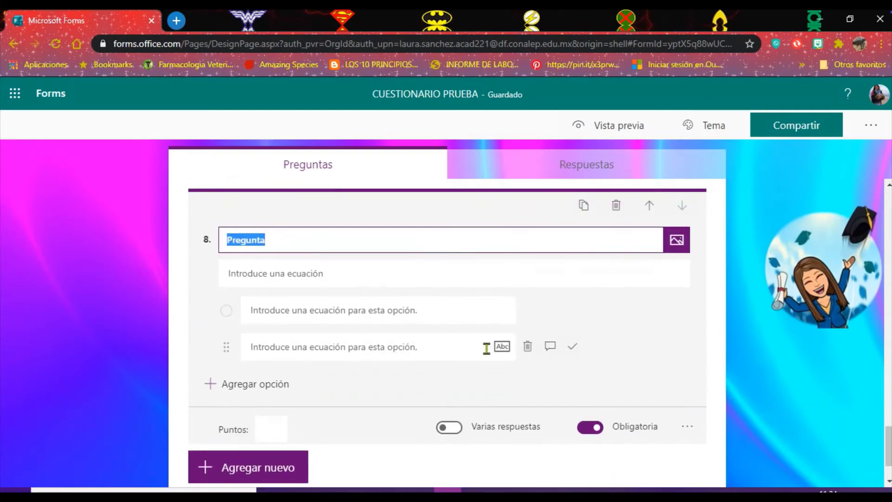
click(688, 428)
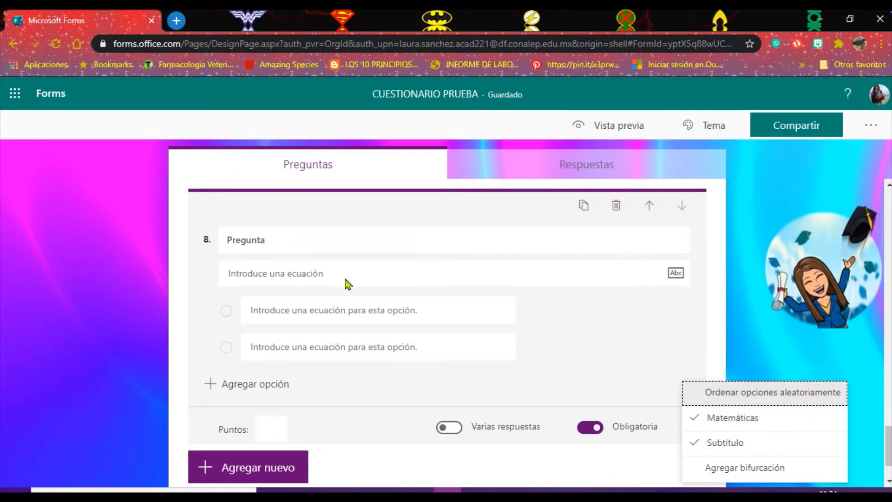
Replace the eighth question's default title with "Resuelva la siguiente ecuación".
click(294, 238)
key(BackSpace)
key(BackSpace)
key(BackSpace)
key(BackSpace)
key(BackSpace)
key(BackSpace)
key(BackSpace)
key(BackSpace)
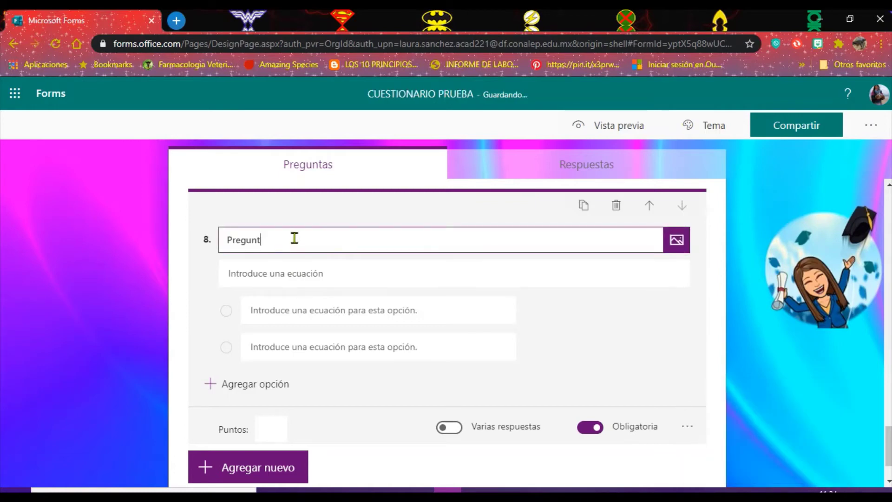
text(req)
key(BackSpace)
key(BackSpace)
key(BackSpace)
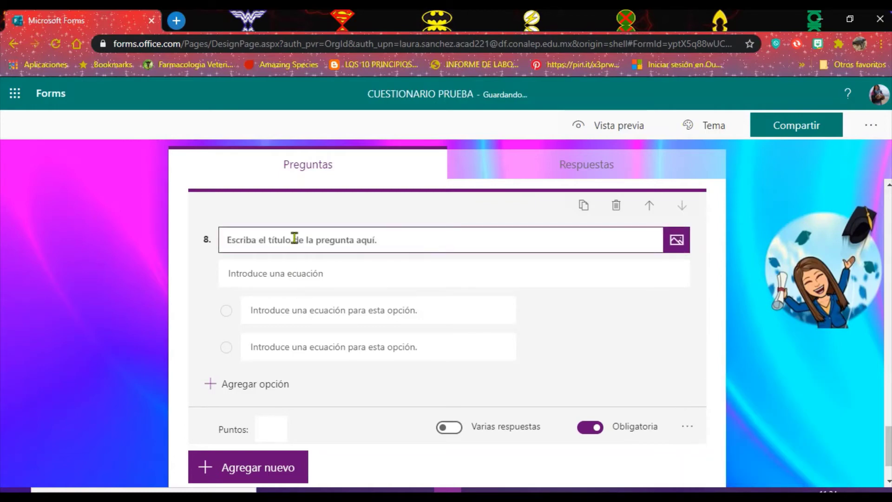
text(Resuelva la siguiente ecuación)
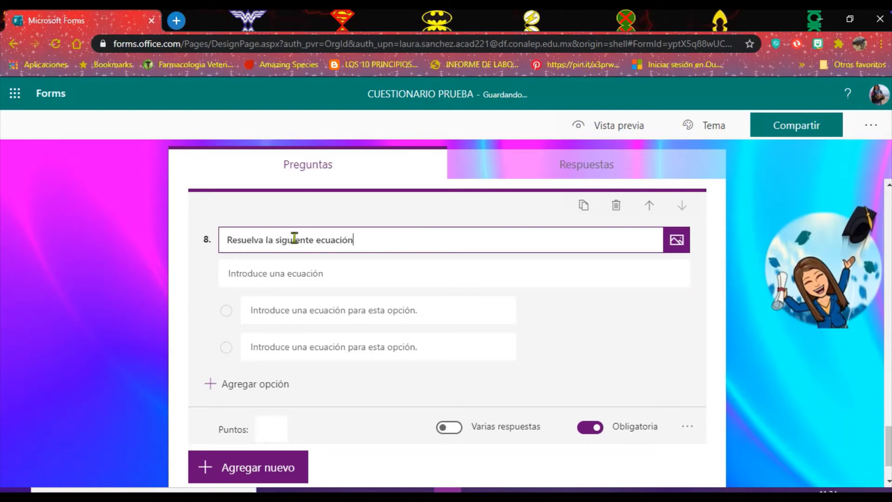
click(374, 278)
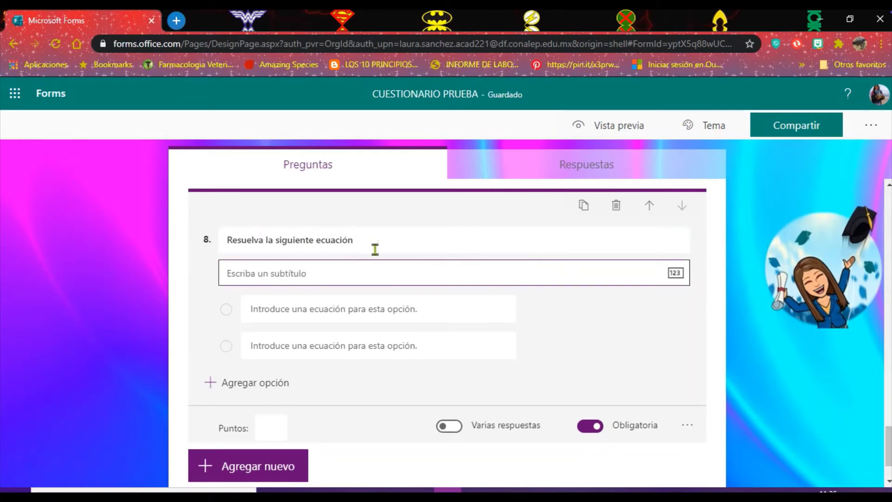
click(674, 274)
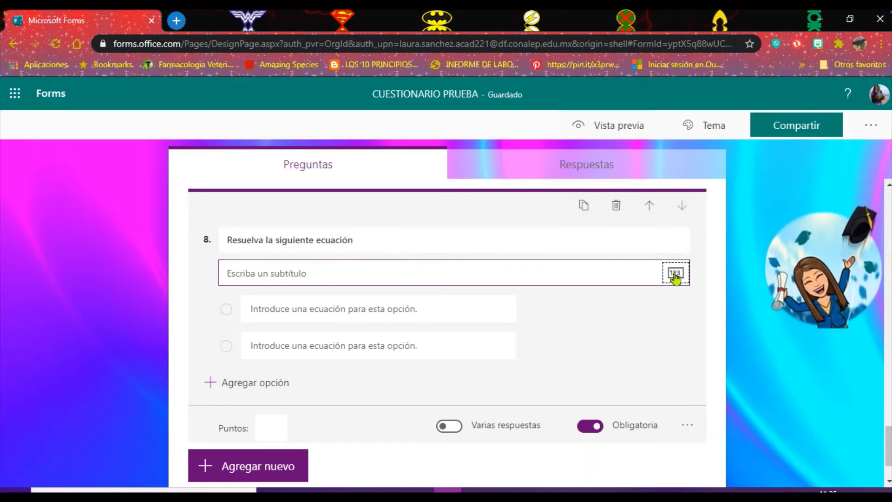
click(455, 276)
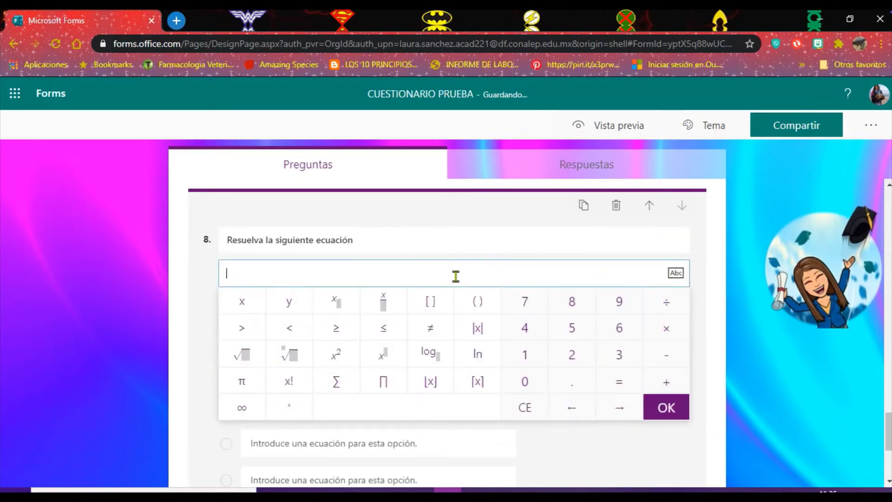
click(674, 273)
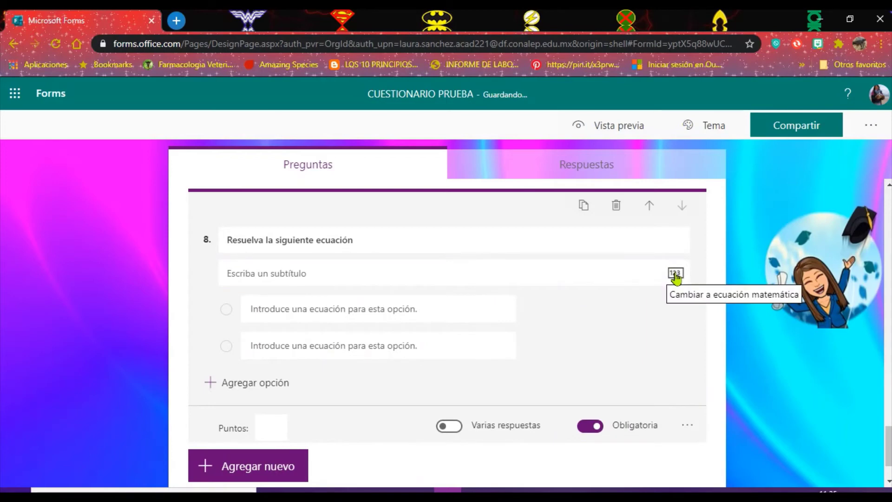
click(550, 274)
text(1)
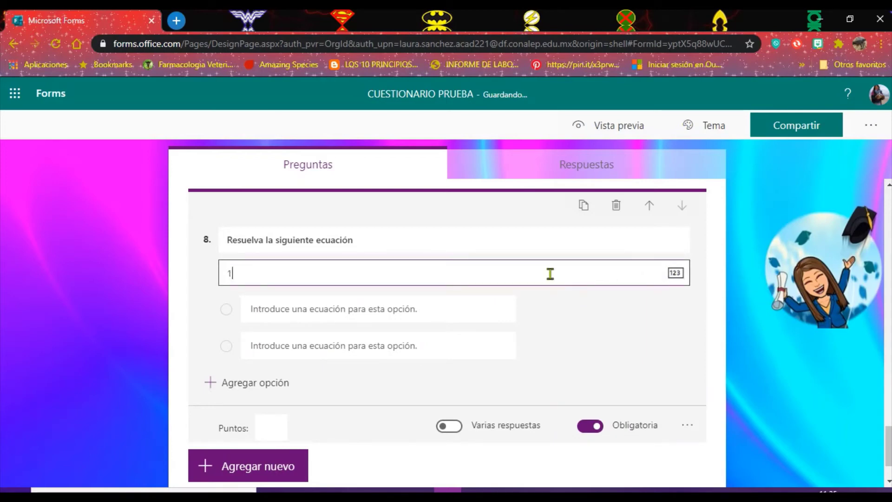
key(BackSpace)
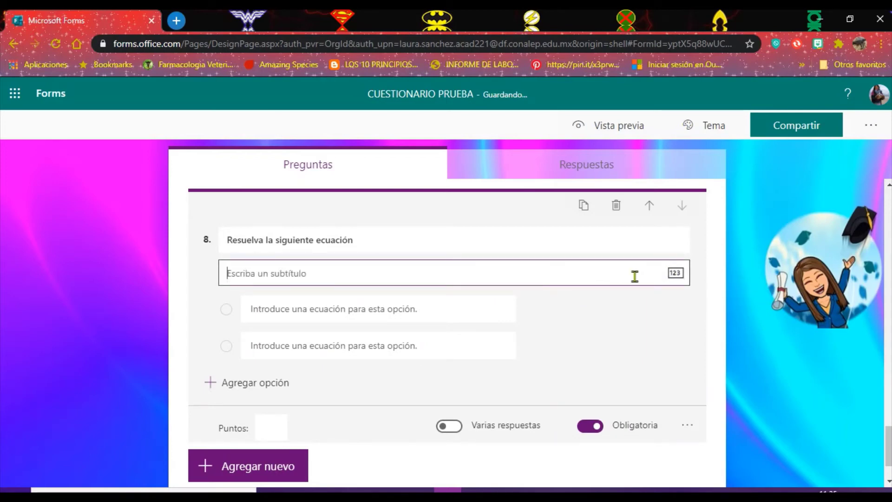
click(677, 274)
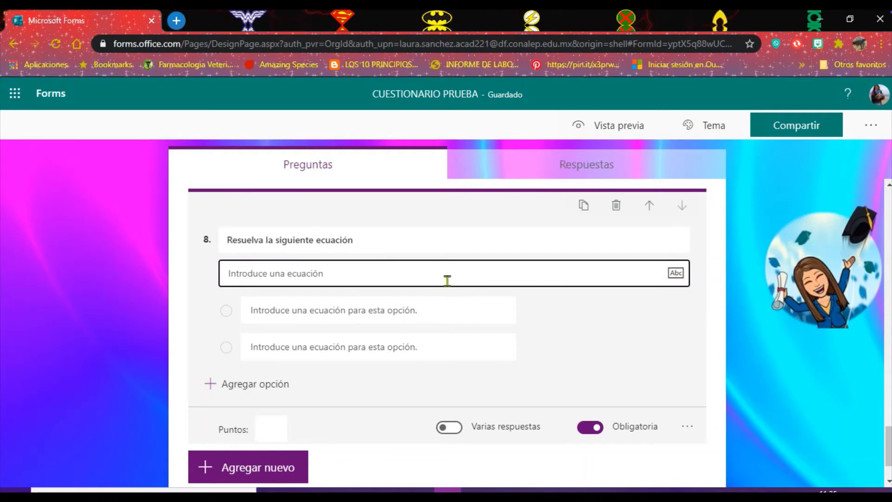
Enter 2x + 3y = 25 as the eighth question's equation and add all suggested results as answer options.
click(429, 280)
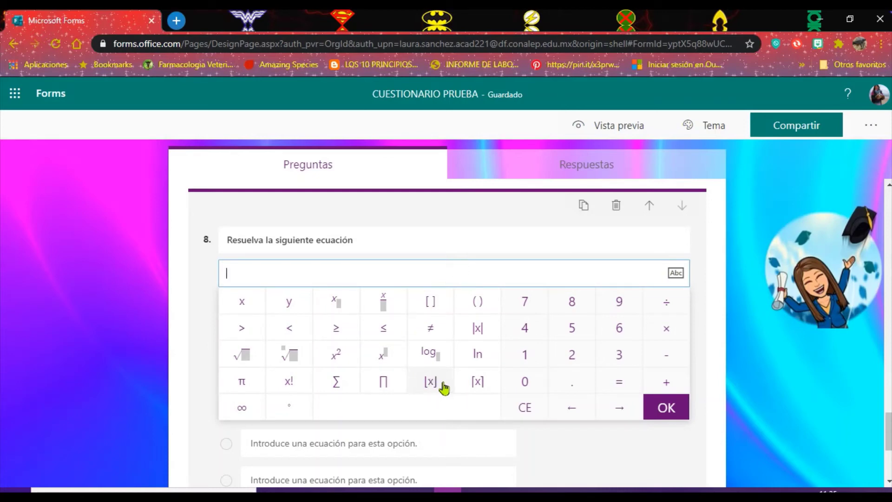
click(571, 355)
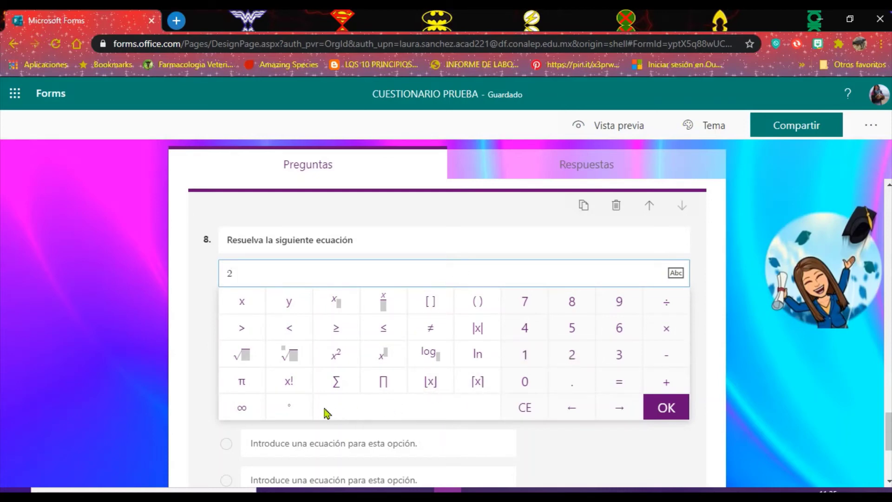
click(241, 302)
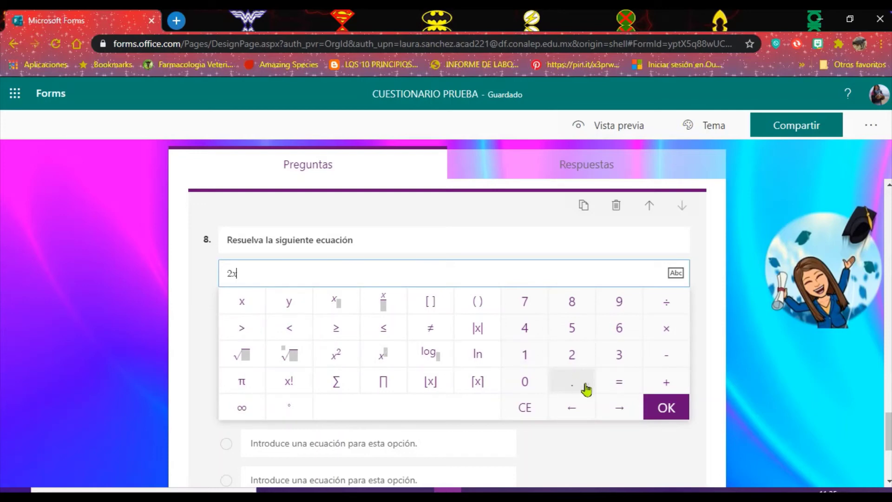
click(667, 385)
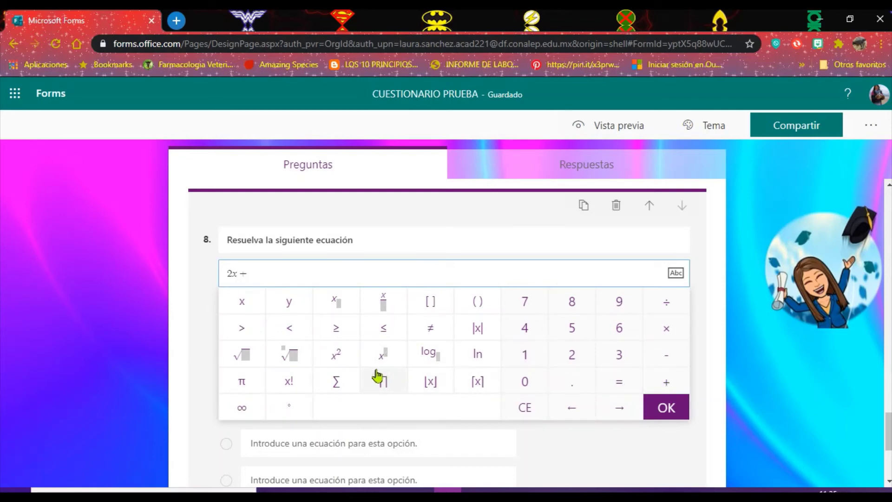
click(617, 354)
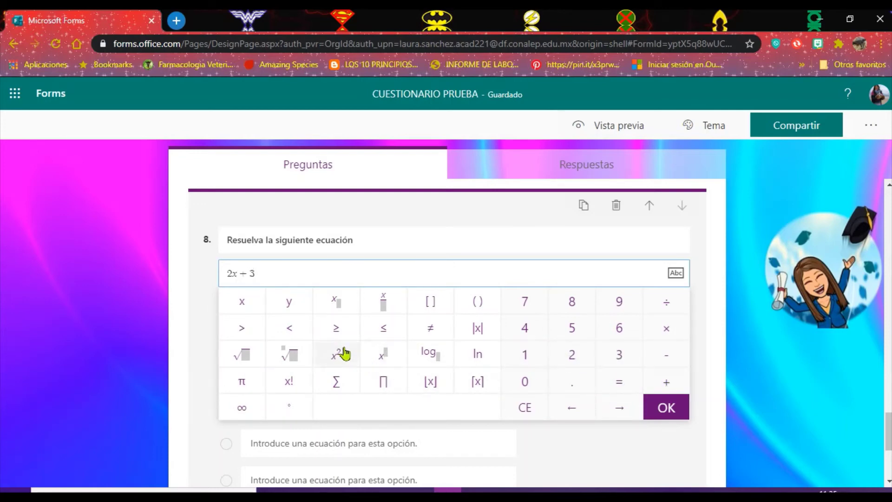
click(293, 303)
click(620, 383)
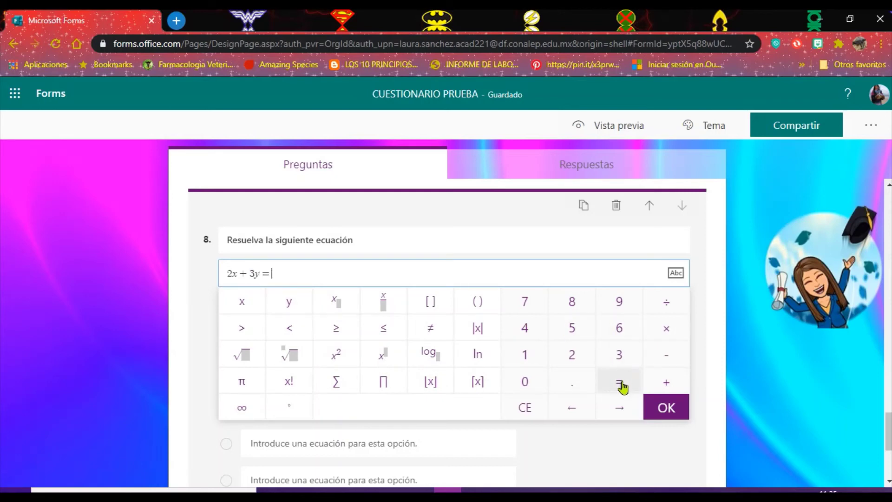
click(572, 356)
click(572, 328)
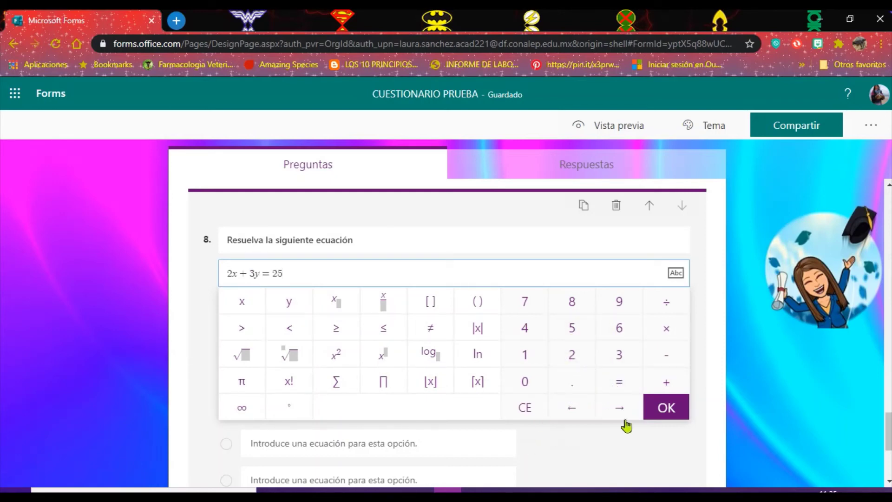
click(662, 409)
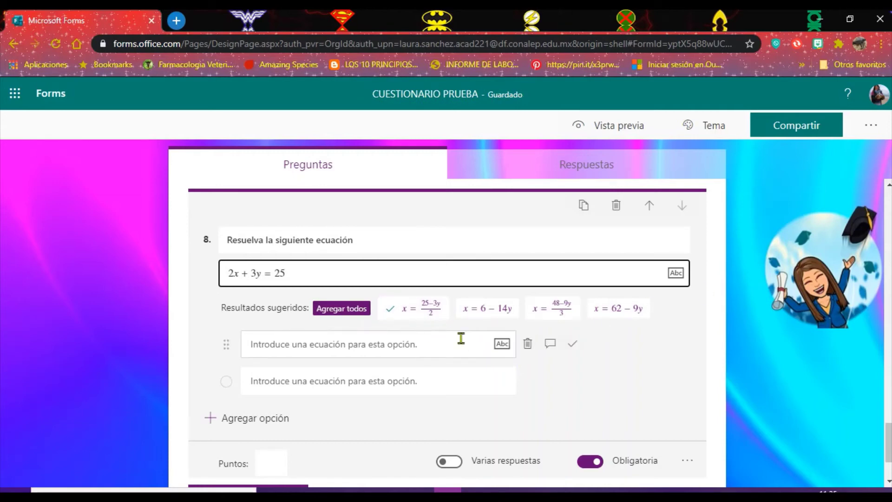
click(325, 309)
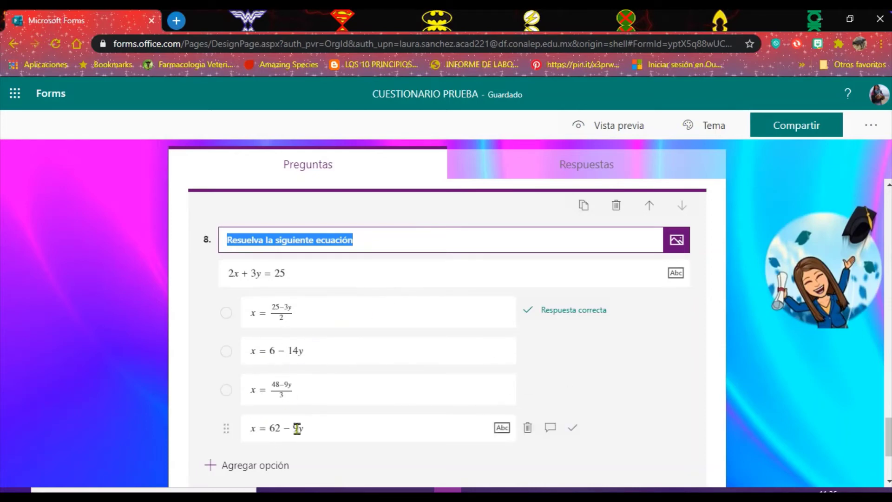
scroll(340, 431, down, 3)
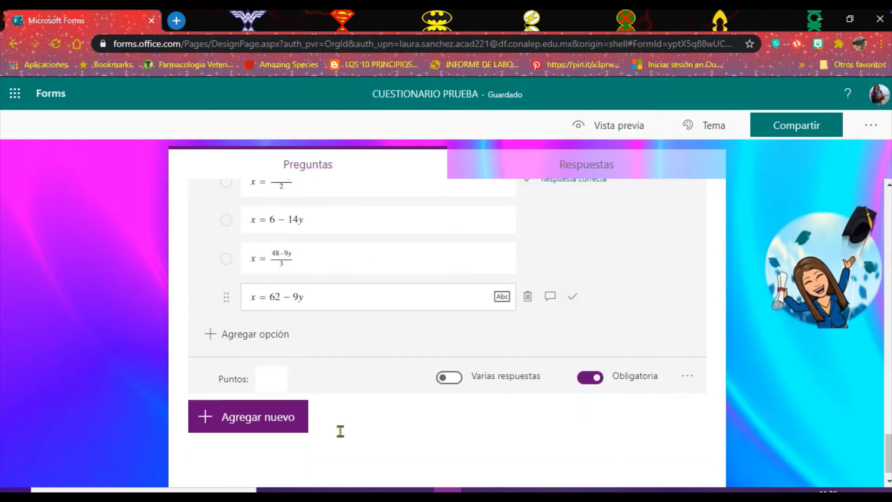
Add the three suggested equation questions, 6x + 2y = 50, 2x + 6y = 44 and 5x + 2y = 35, to the quiz.
click(262, 423)
scroll(272, 423, down, 4)
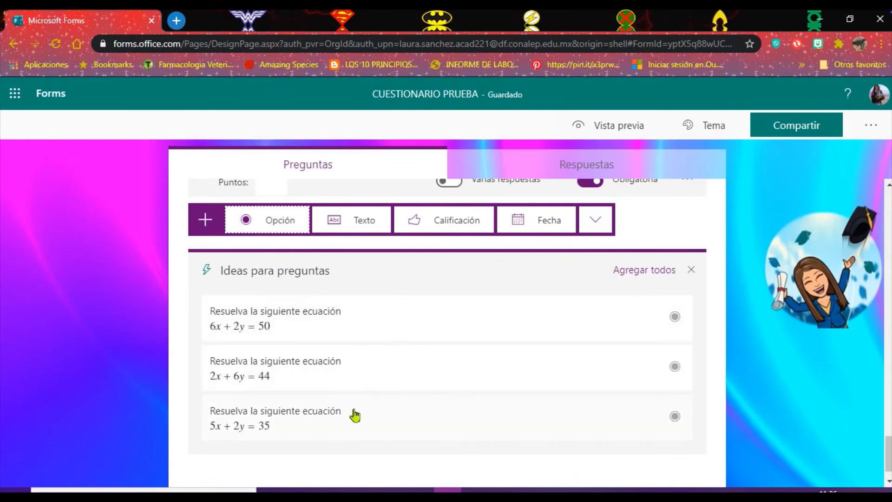
scroll(354, 414, down, 1)
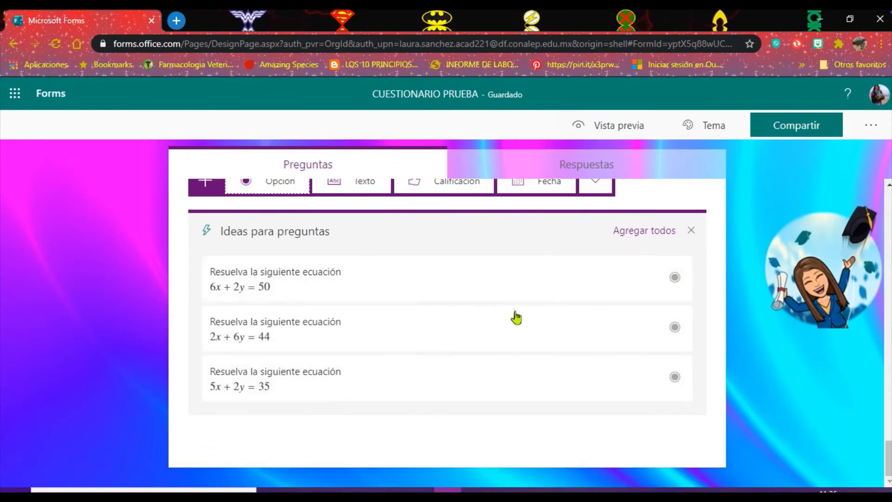
scroll(492, 302, up, 4)
scroll(386, 261, down, 4)
click(676, 278)
click(675, 330)
click(674, 386)
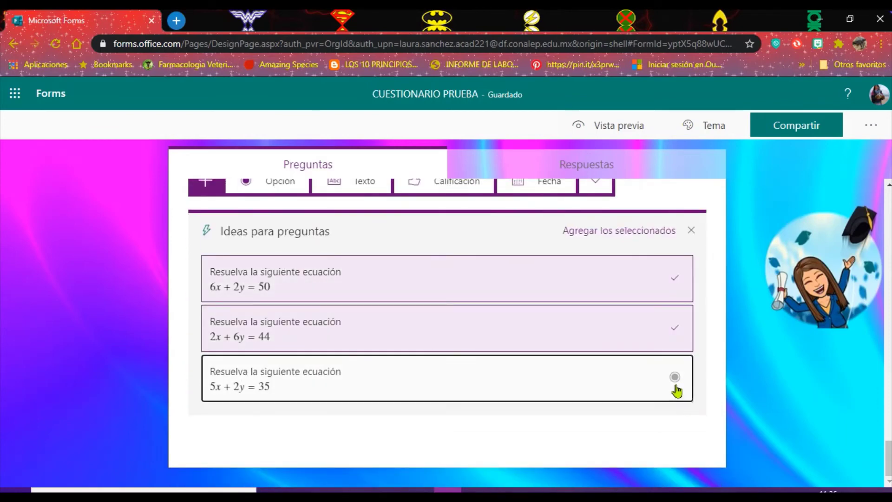
scroll(442, 280, up, 2)
scroll(443, 280, down, 2)
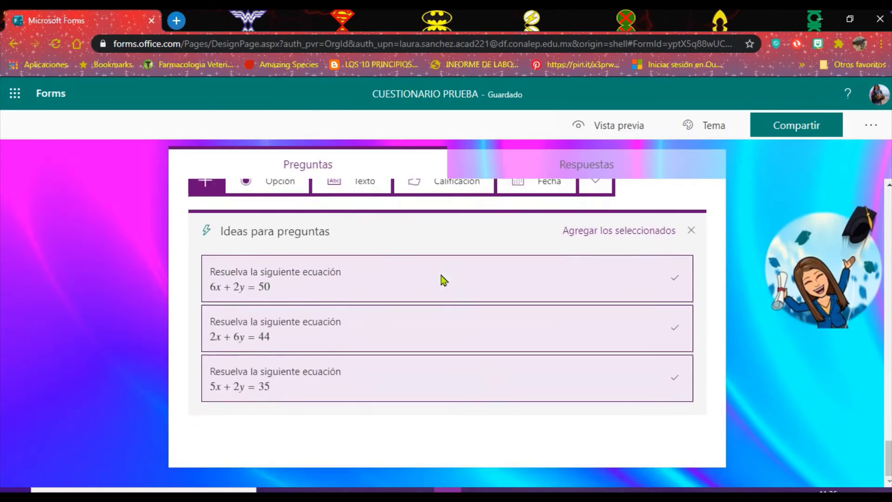
click(616, 231)
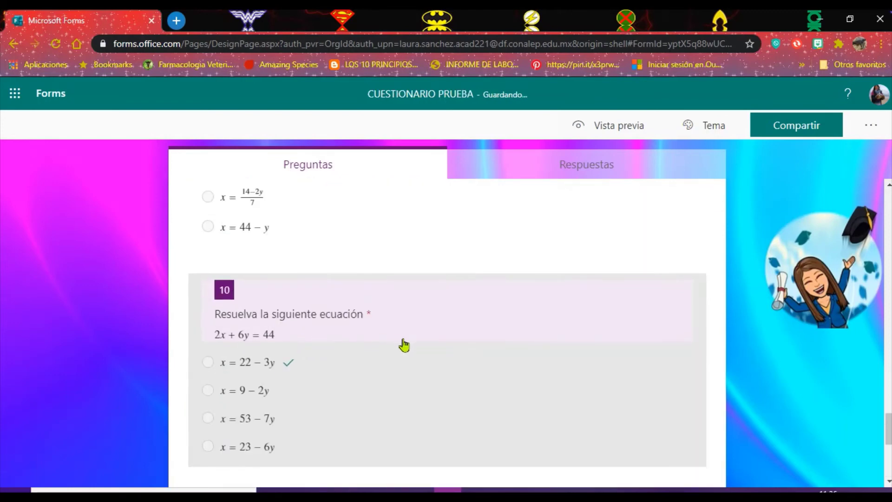
Review the quiz's questions and marked answers, from the added equations back up to the title.
scroll(403, 344, down, 5)
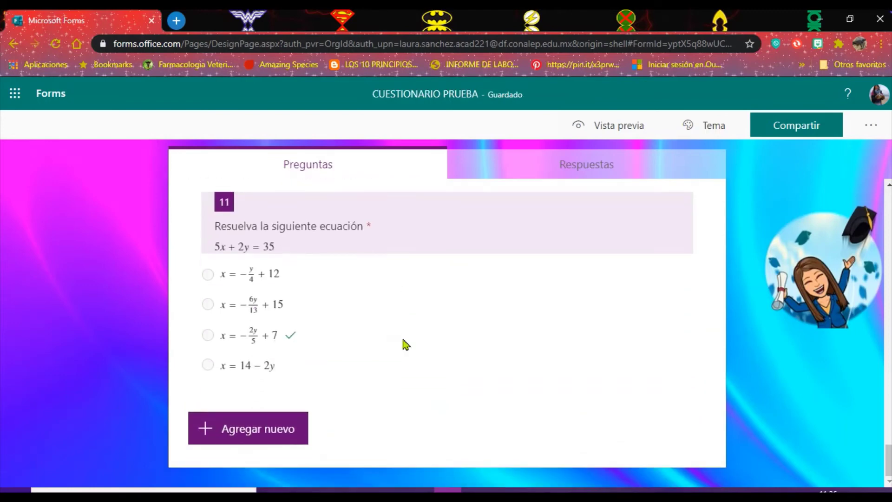
scroll(404, 345, up, 14)
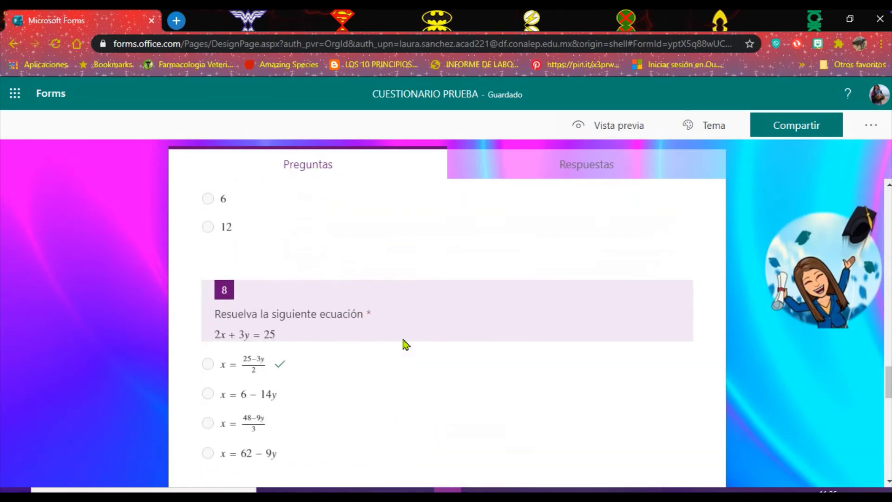
scroll(404, 345, up, 3)
scroll(404, 344, up, 14)
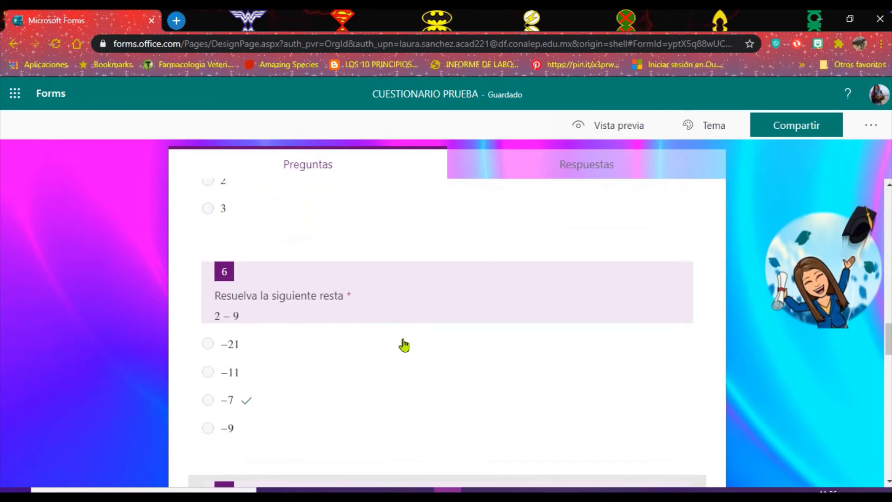
scroll(404, 345, up, 15)
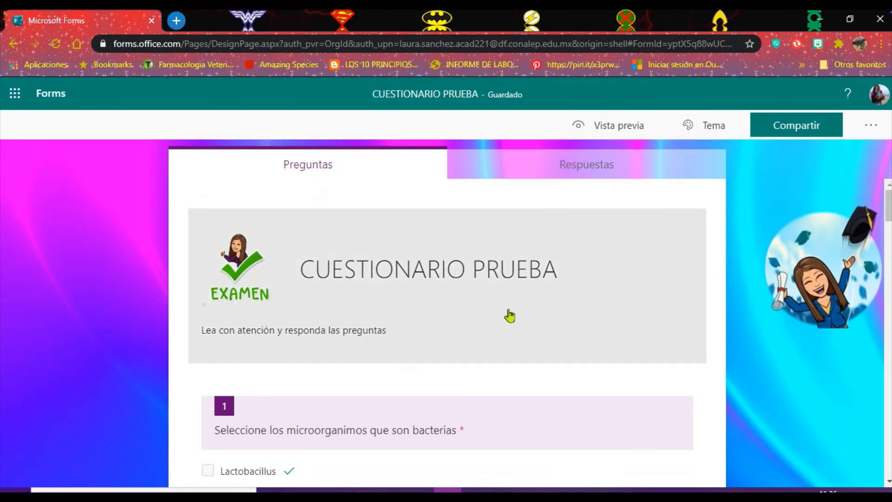
scroll(479, 305, down, 1)
scroll(285, 370, down, 9)
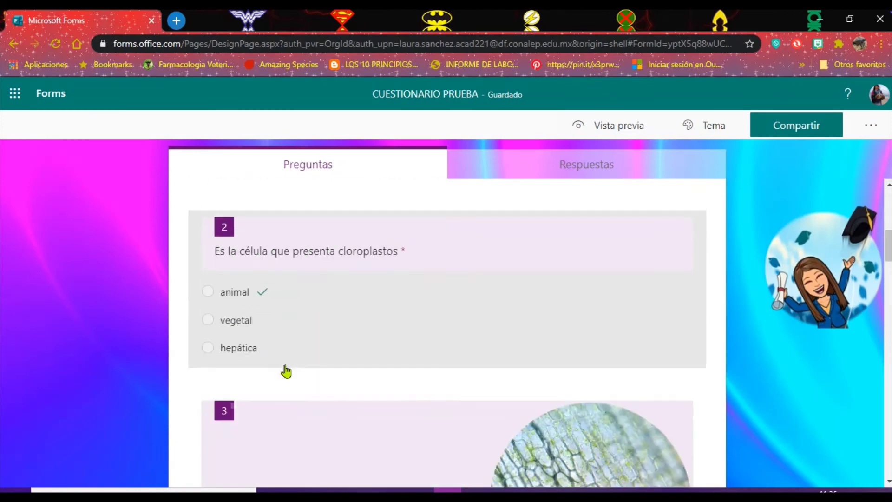
scroll(284, 370, up, 6)
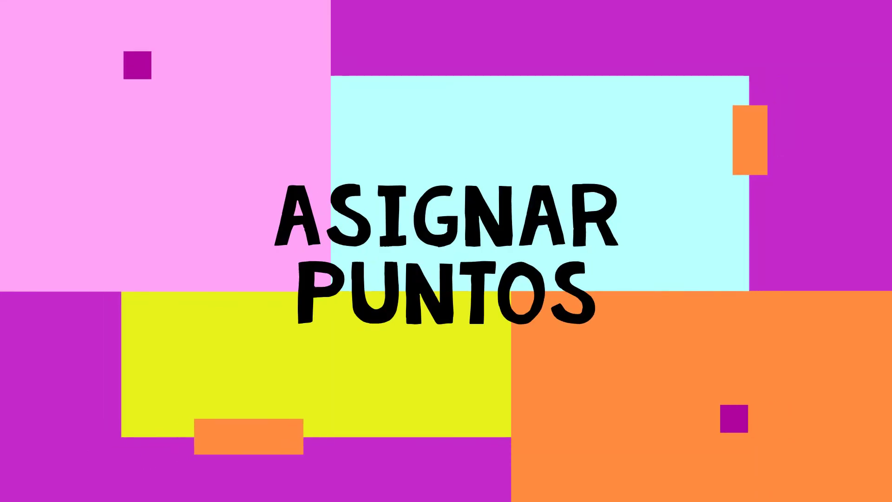
scroll(430, 293, up, 5)
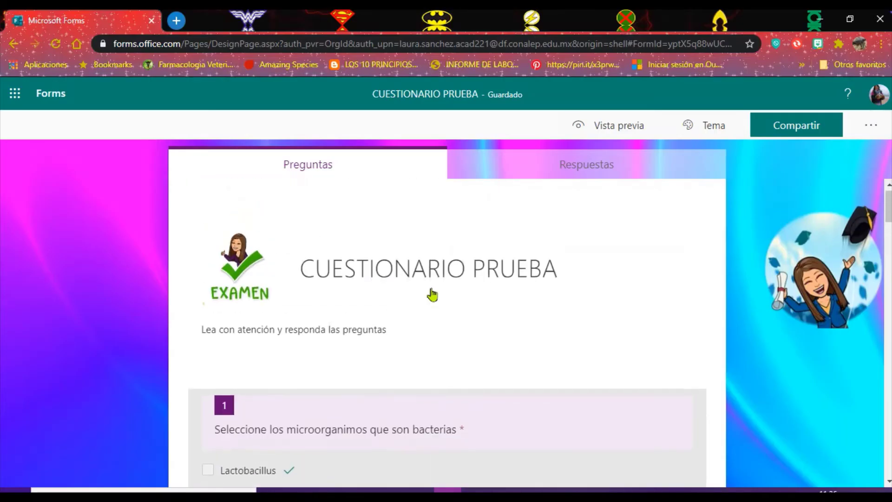
Assign 10 points to question 1, about the microorganisms that are bacteria.
scroll(432, 295, down, 3)
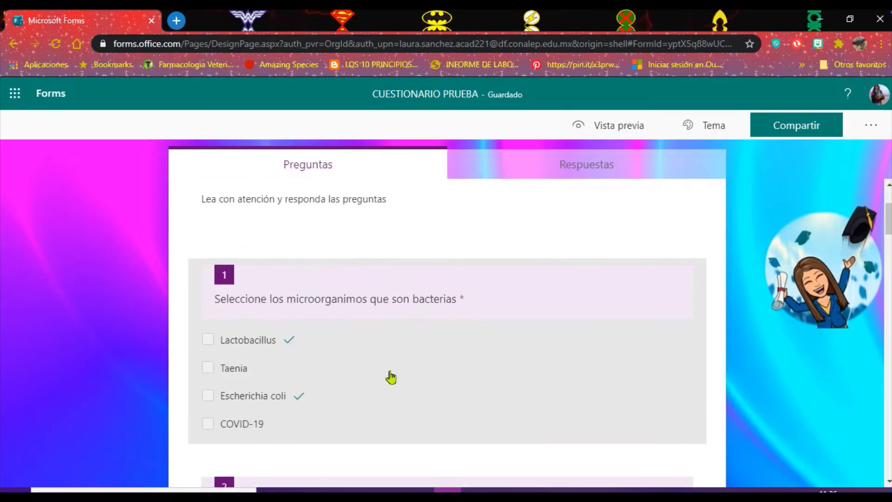
click(392, 376)
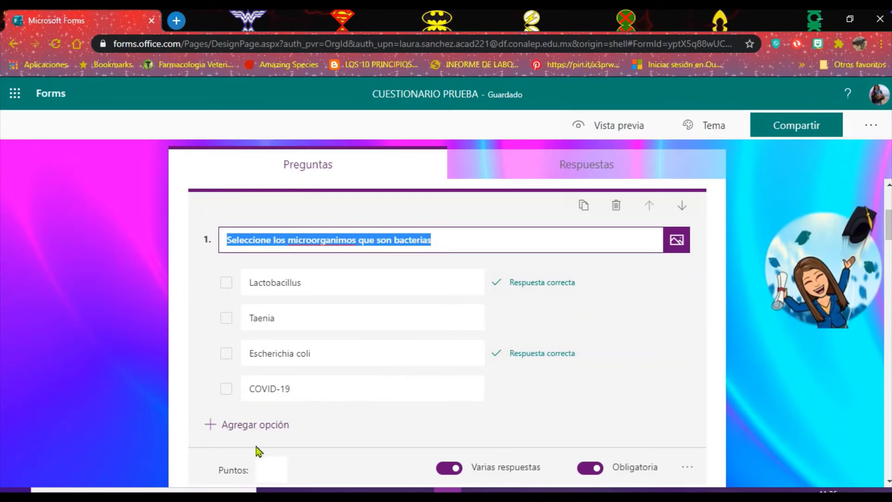
scroll(258, 451, down, 3)
click(281, 342)
text(5)
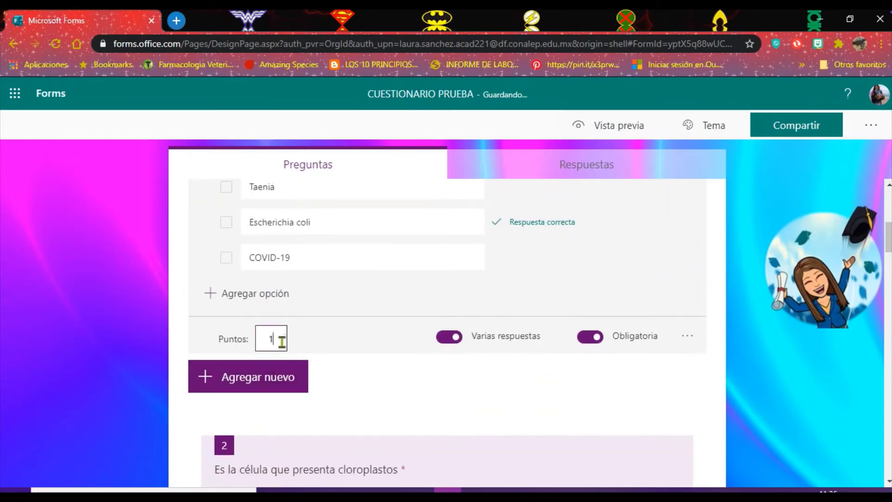
Assign 10 points to question 2, about the cell that has chloroplasts.
scroll(279, 353, down, 5)
click(265, 313)
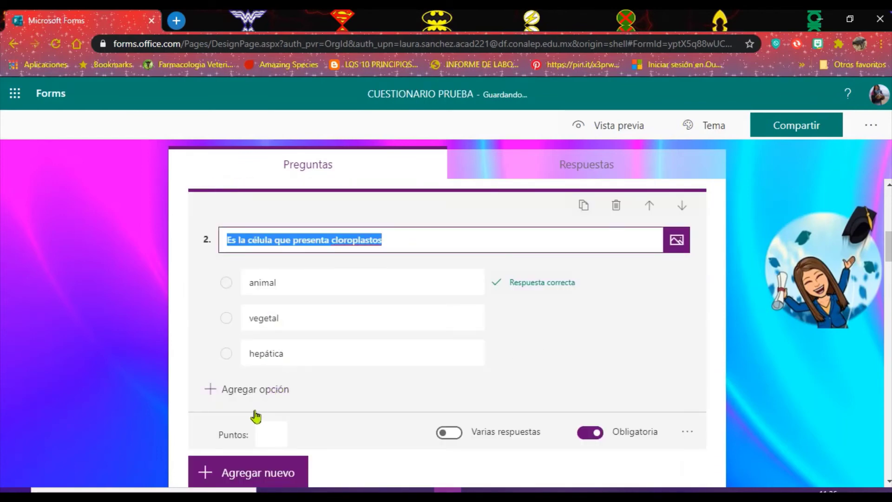
click(269, 434)
text(10)
Assign 10 points to question 3, the one with the cell image, and check the quiz's total score beside its title.
scroll(325, 404, down, 6)
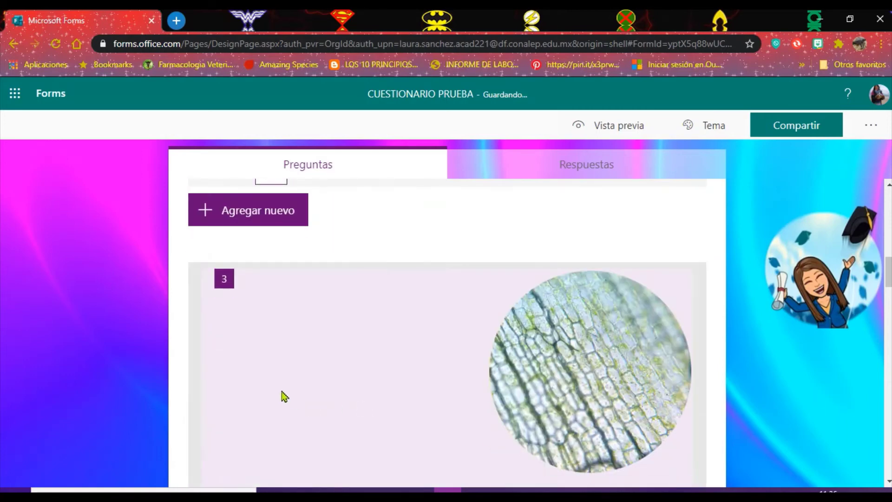
click(303, 361)
scroll(292, 336, down, 5)
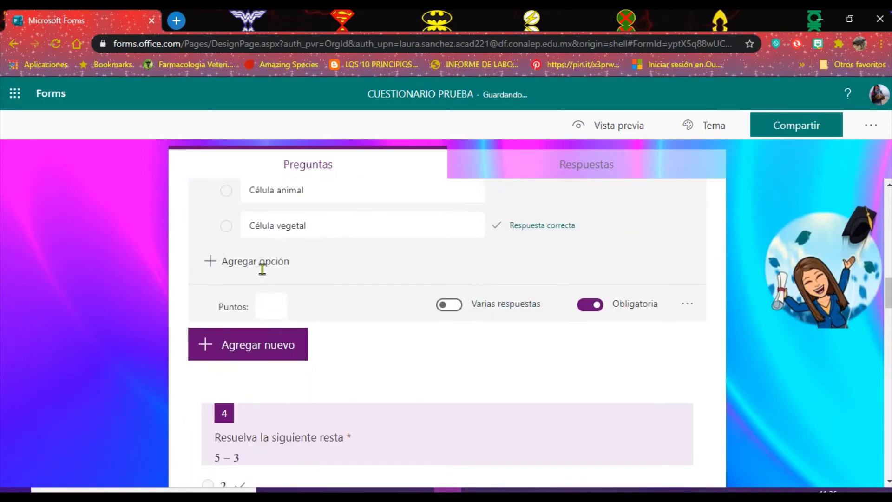
click(271, 306)
text(10)
click(186, 307)
scroll(295, 305, up, 15)
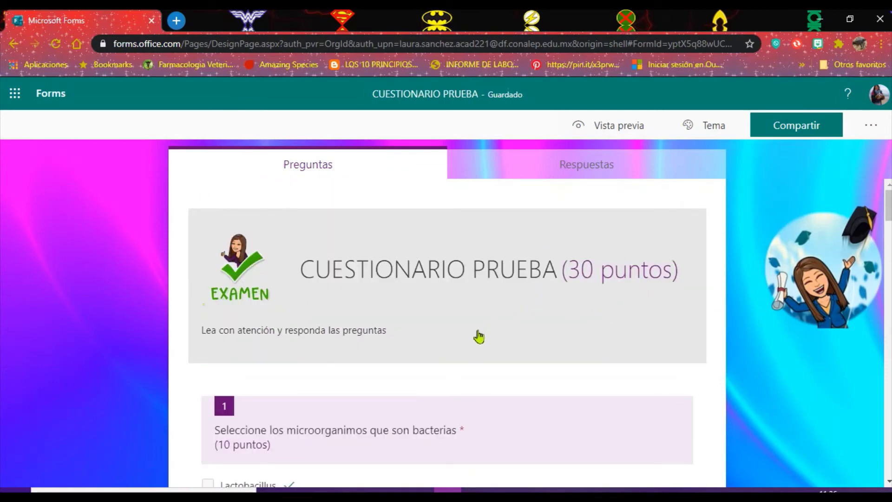
Add a twelfth question of the Opción type after the 5x + 2y = 35 equation.
scroll(478, 337, down, 6)
scroll(478, 337, down, 20)
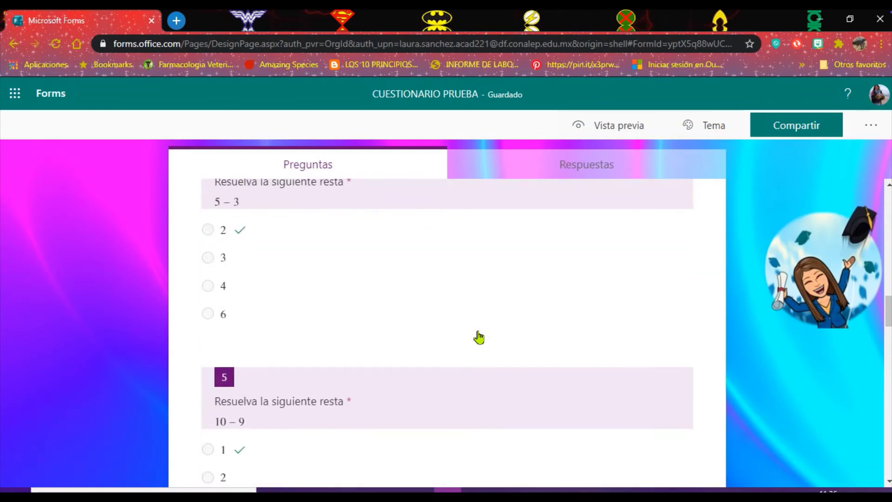
scroll(478, 336, down, 15)
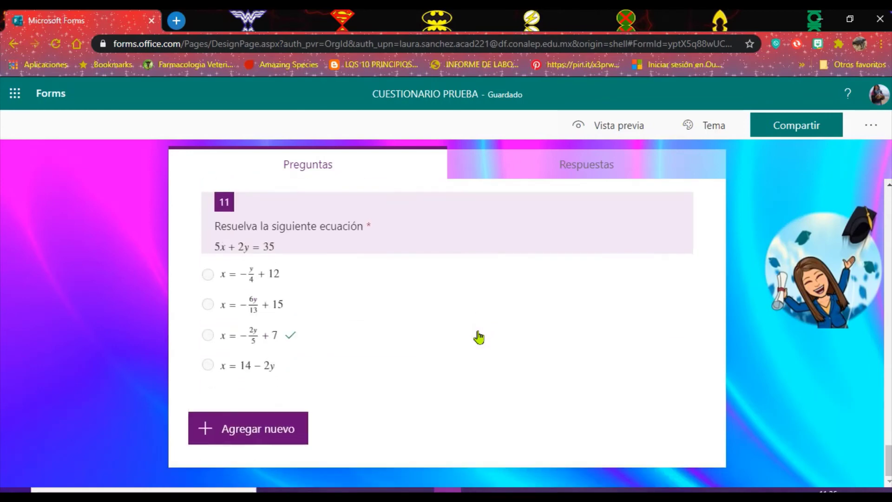
click(279, 429)
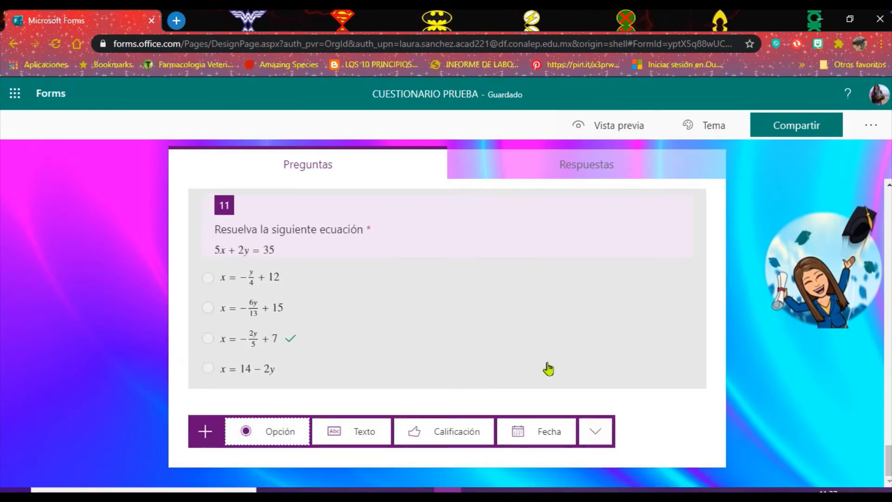
click(255, 445)
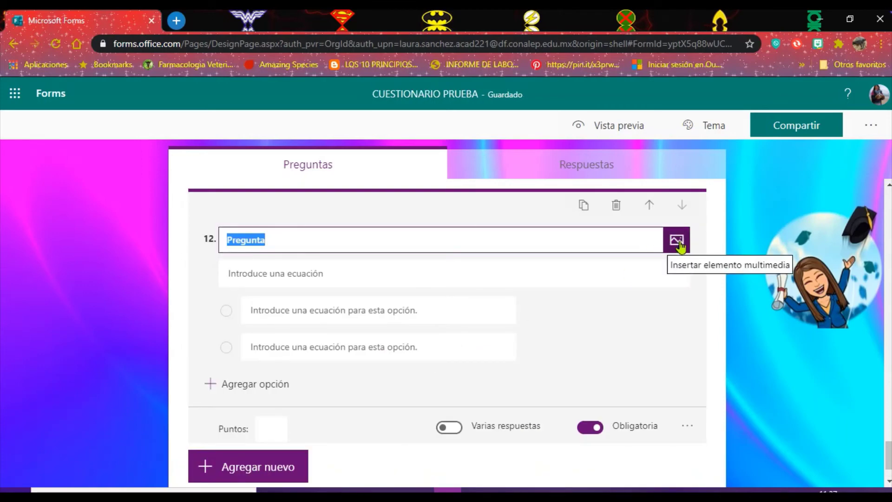
Replace the twelfth question's default title with "Seleccione a qué tipo de ángulo se refiere la imagen".
text(a)
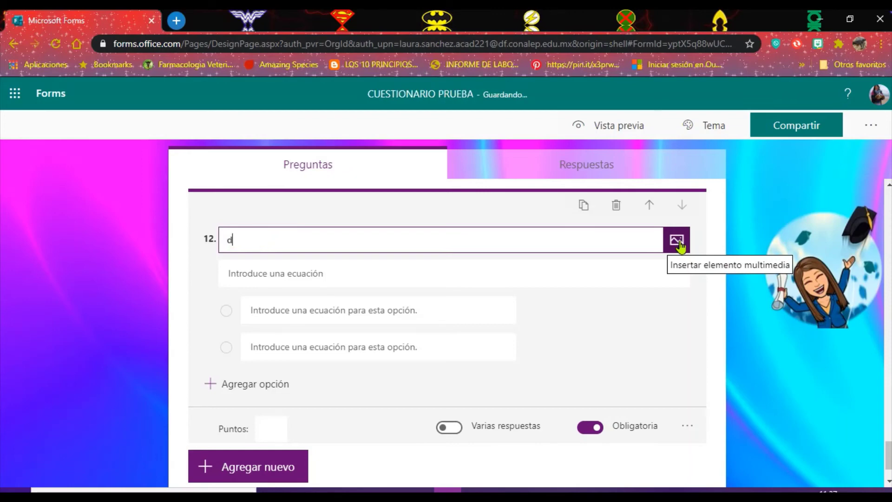
key(BackSpace)
key(Caps_Lock)
key(Caps_Lock)
text(s)
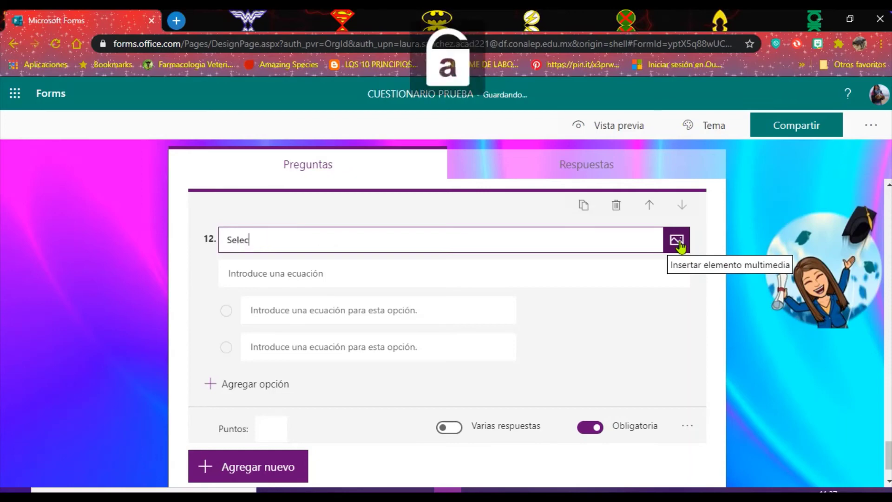
text(elección)
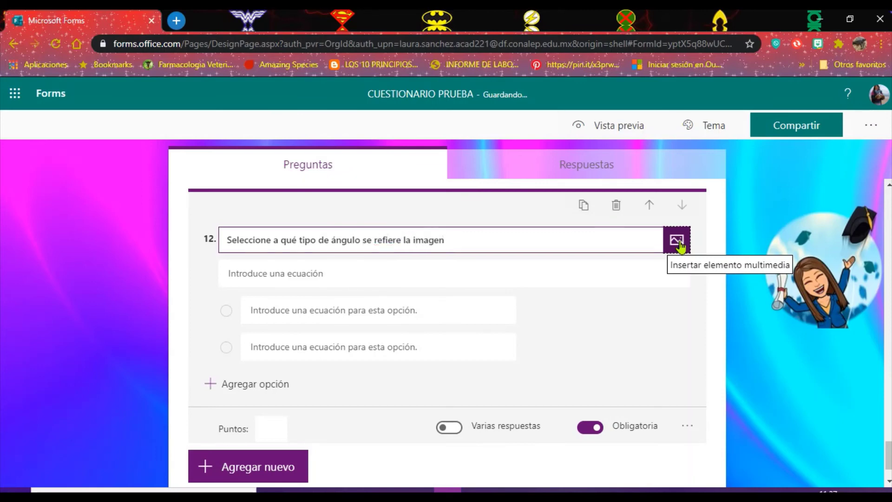
Start inserting an image into question 12 and search Bing images for "cuadrado".
click(678, 242)
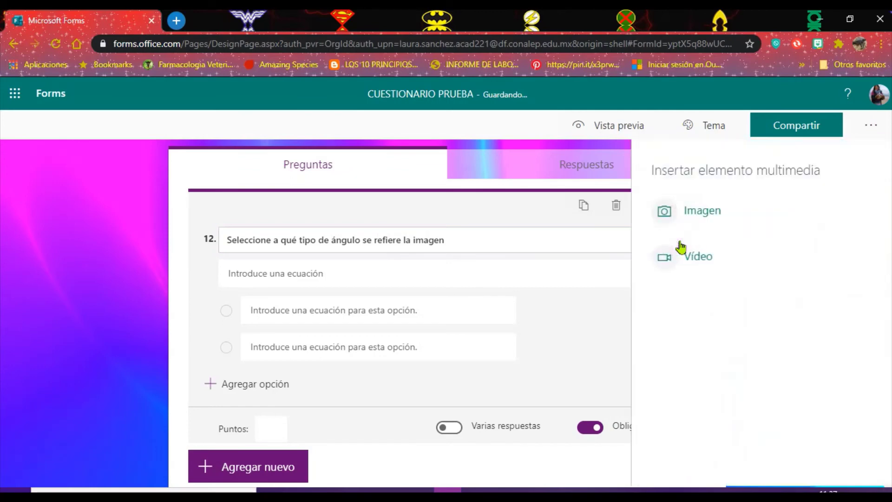
click(694, 215)
drag(758, 252, 574, 260)
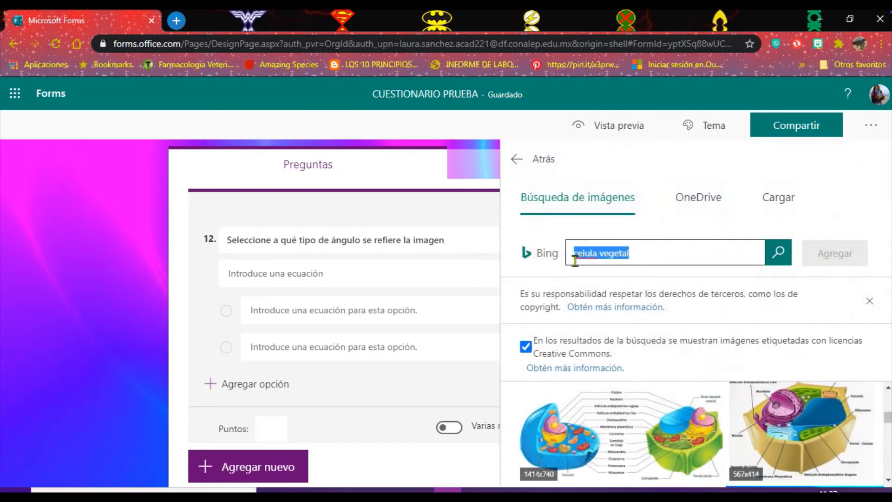
key(BackSpace)
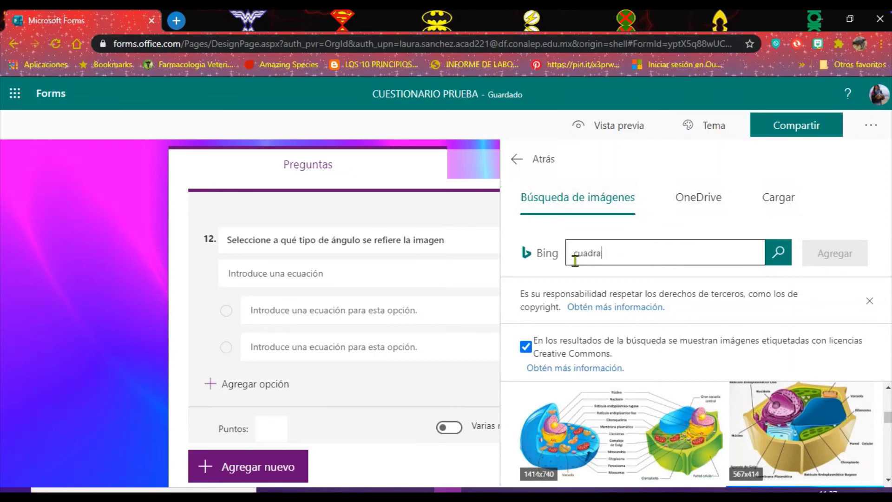
click(778, 252)
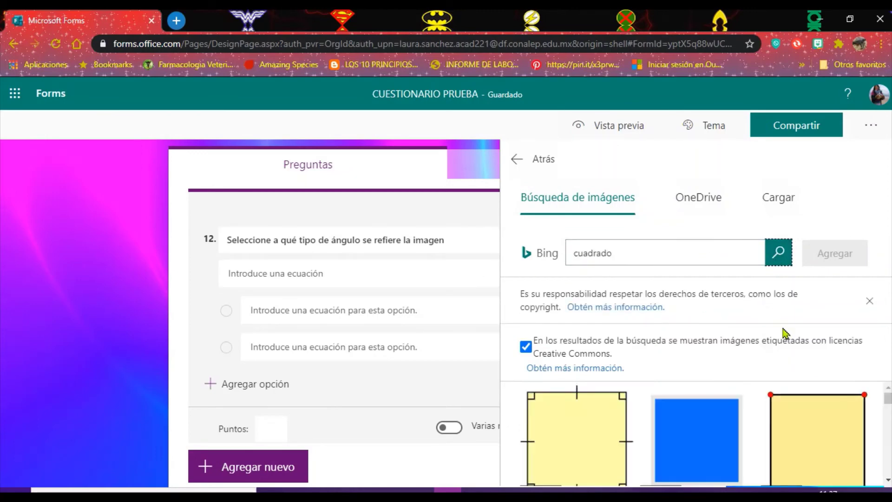
Try the square image titled Cuadrado in question 12 while replacing the image search text with "angulo", and delete the inserted image.
scroll(758, 412, down, 2)
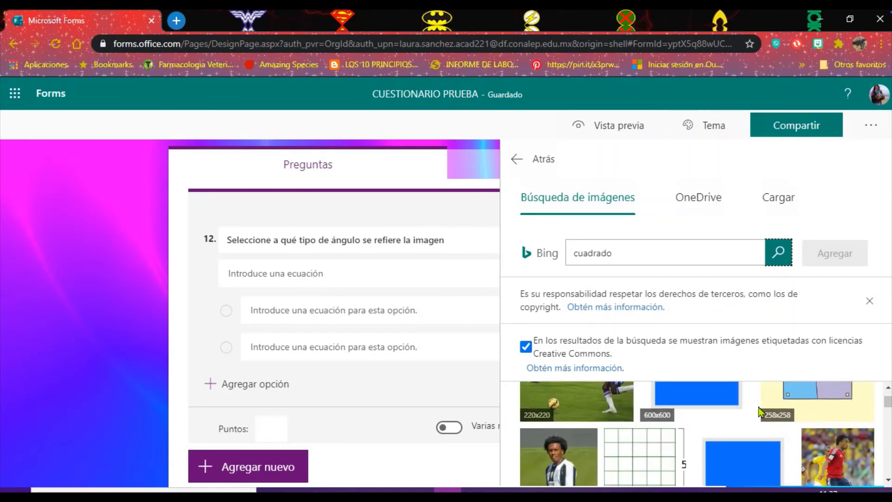
scroll(759, 412, down, 4)
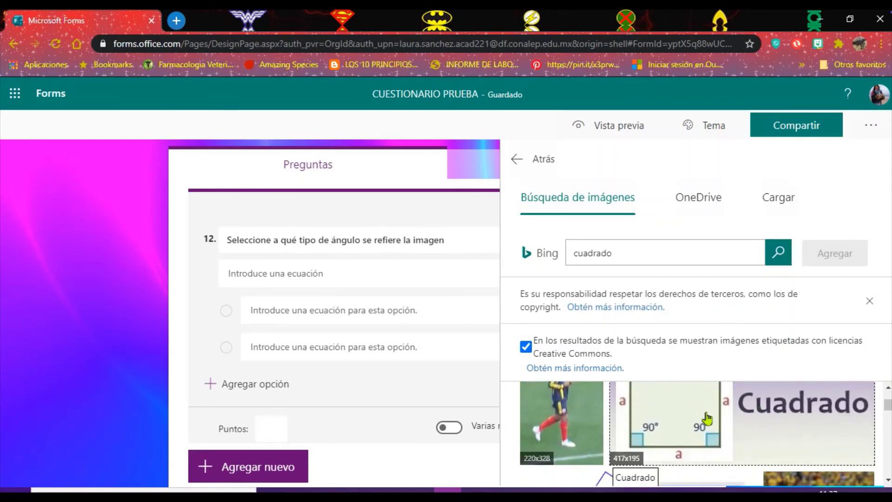
click(707, 417)
scroll(708, 421, down, 5)
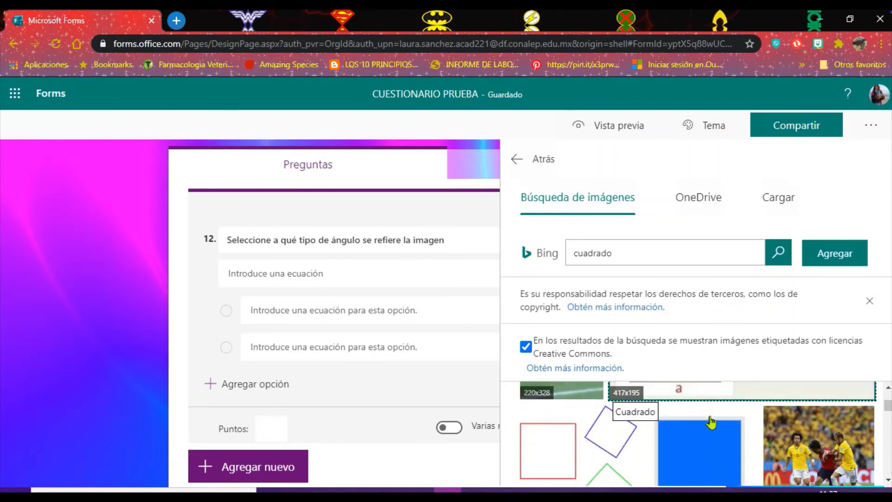
scroll(710, 422, down, 5)
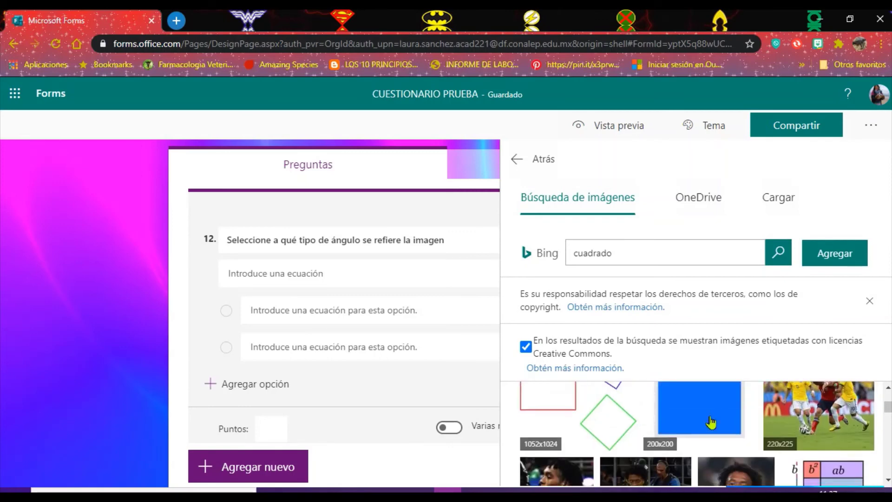
scroll(710, 422, down, 1)
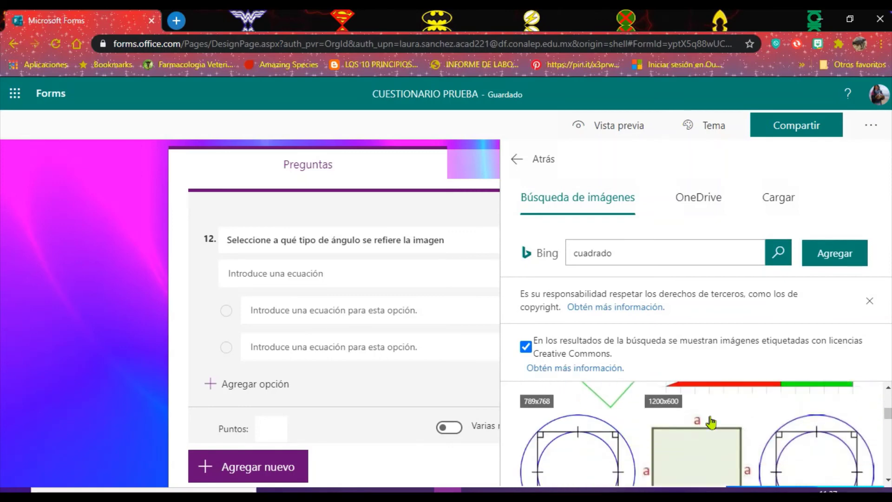
scroll(711, 422, down, 2)
drag(649, 256, 565, 252)
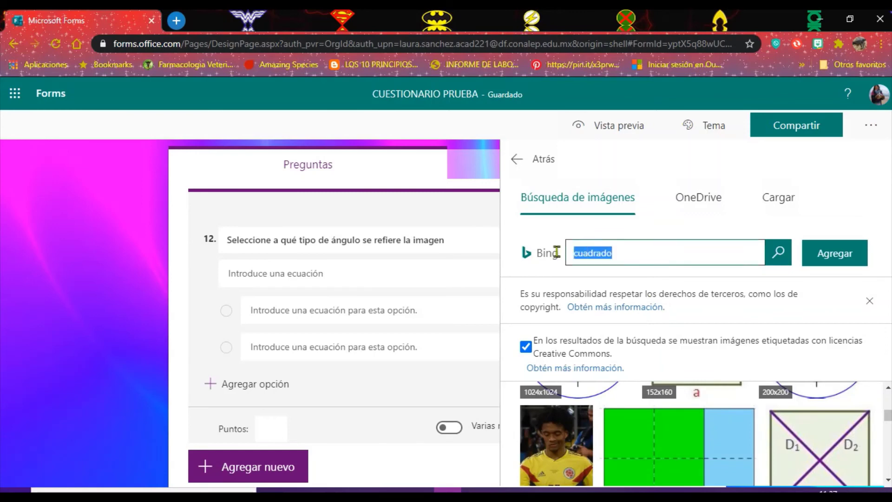
text(ngulo)
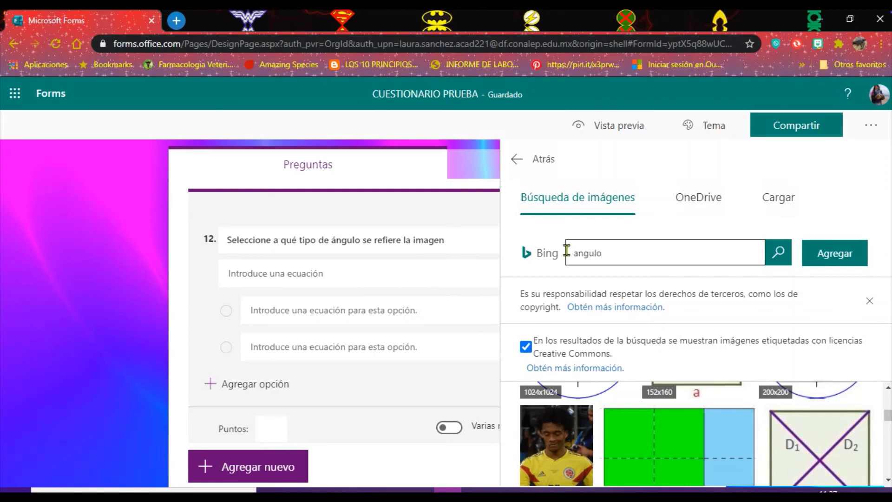
click(825, 249)
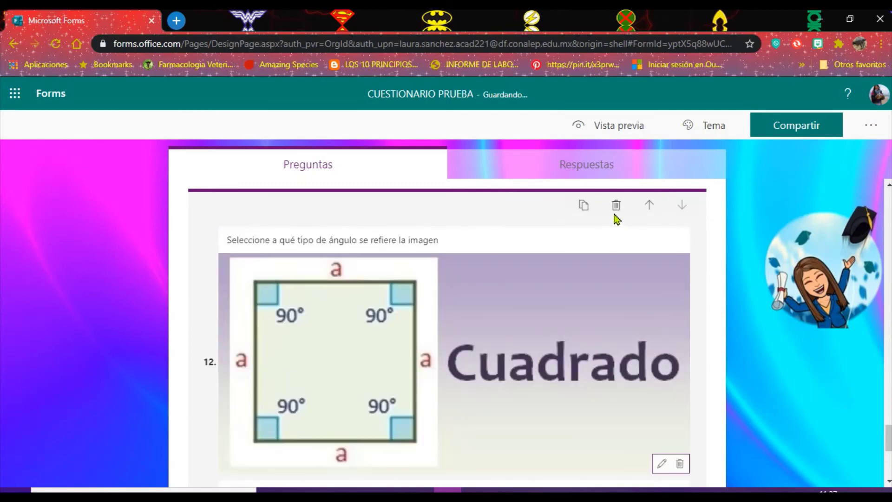
click(679, 463)
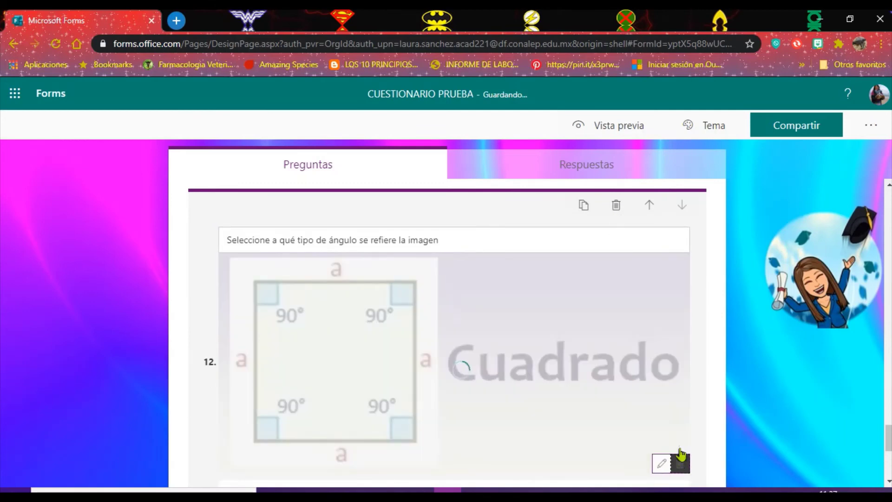
Search Bing images for "angulo" and insert the right-angle picture Ángulo recto into question 12.
click(676, 240)
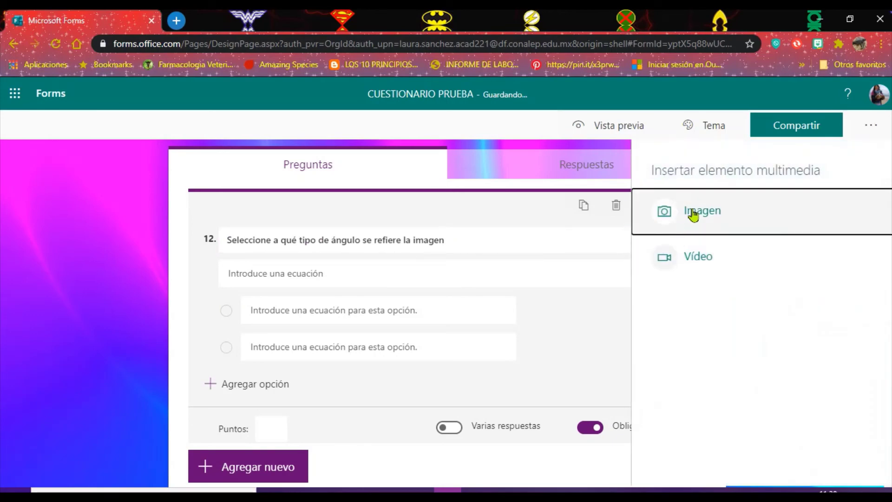
click(691, 212)
click(663, 254)
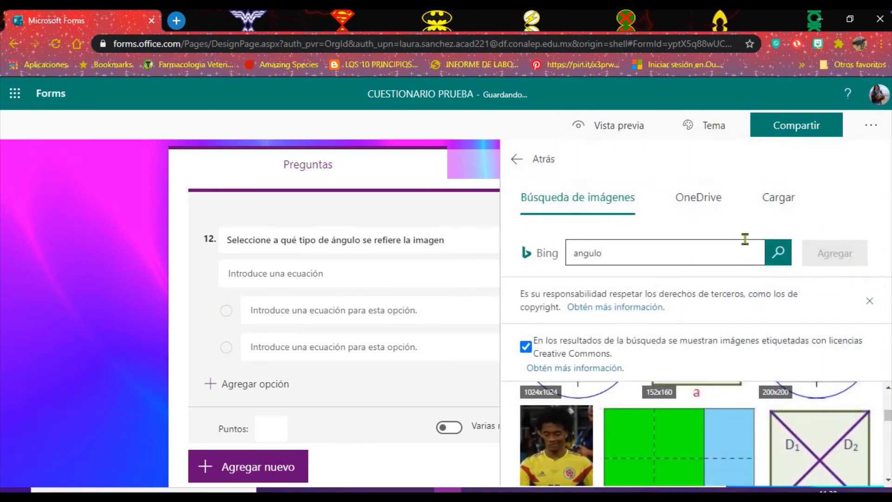
click(774, 254)
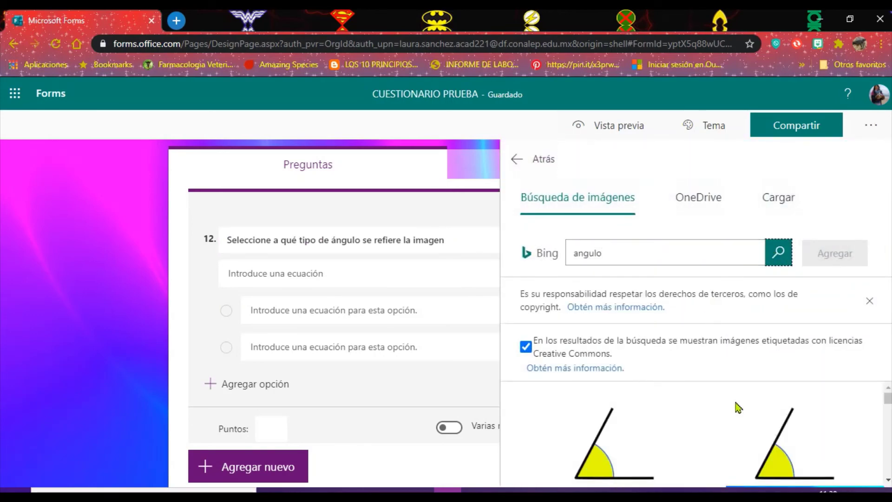
scroll(746, 427, down, 1)
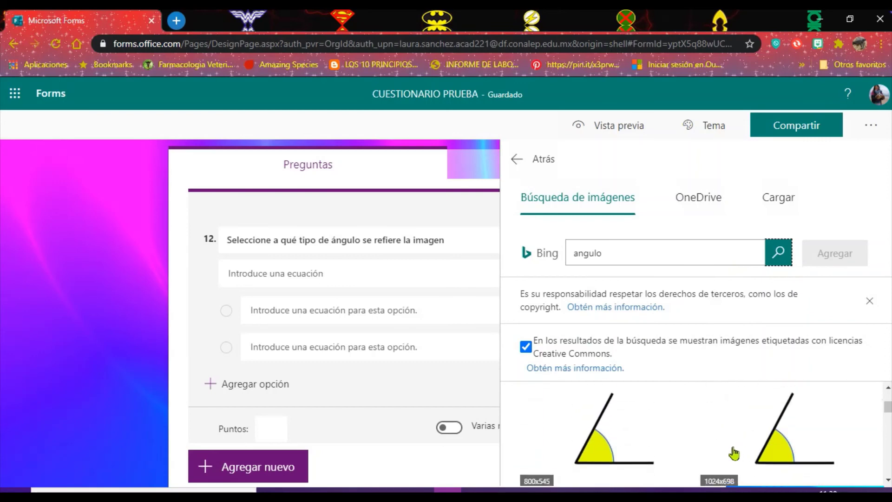
scroll(734, 453, down, 2)
scroll(734, 452, down, 3)
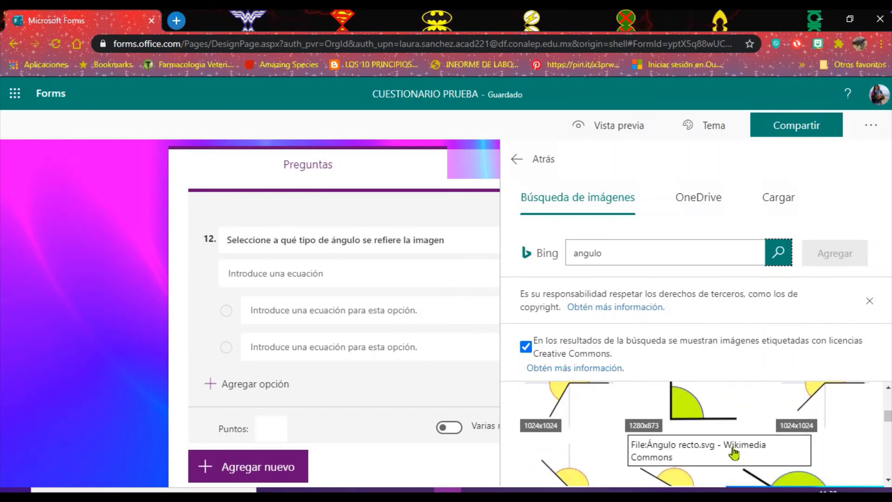
click(734, 453)
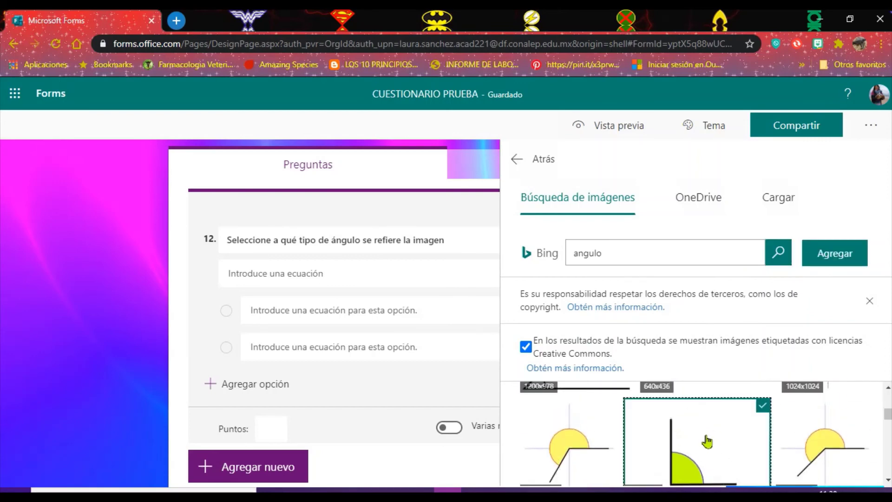
click(822, 260)
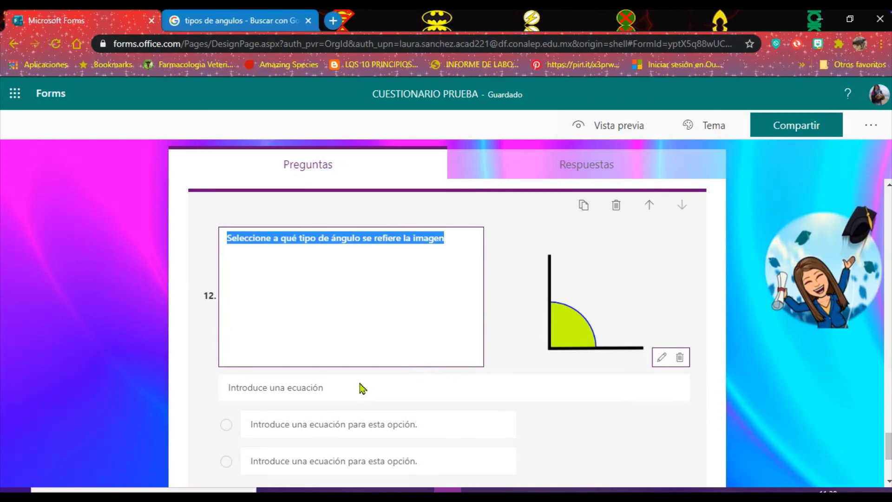
Turn off the Subtítulo and Matemáticas settings for question 12 so its options accept plain text.
scroll(318, 390, down, 3)
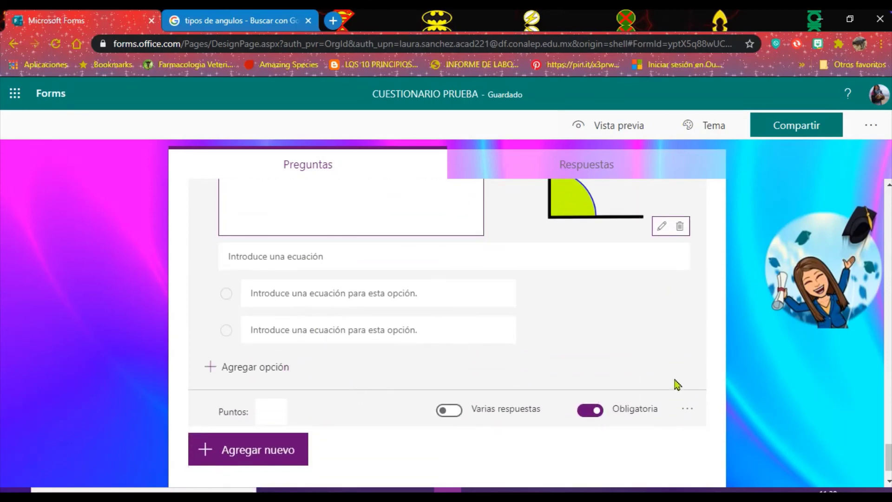
click(687, 409)
click(714, 443)
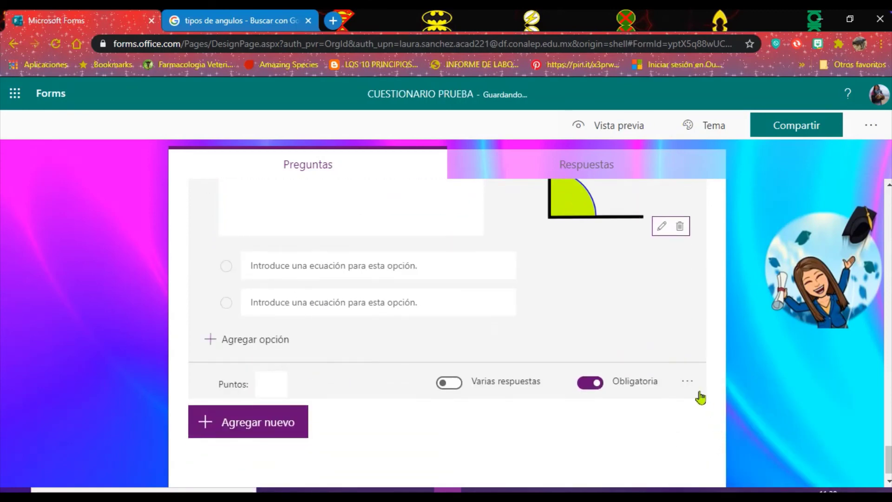
click(684, 379)
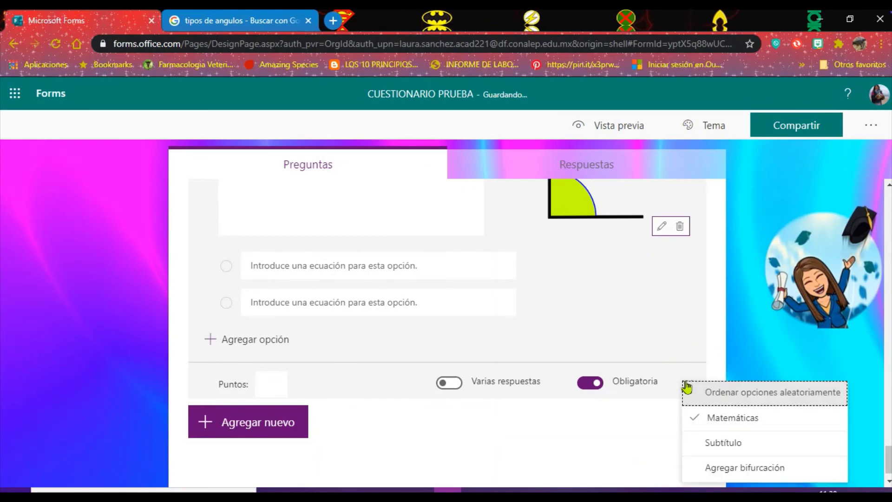
click(710, 419)
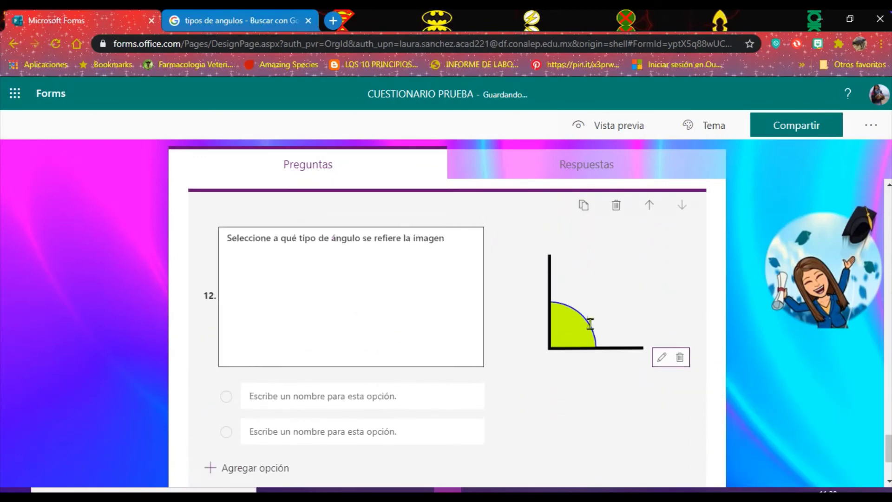
Fill in the first two answer options of question 12 with "Obtuso" and "Recto".
scroll(584, 367, down, 1)
click(356, 331)
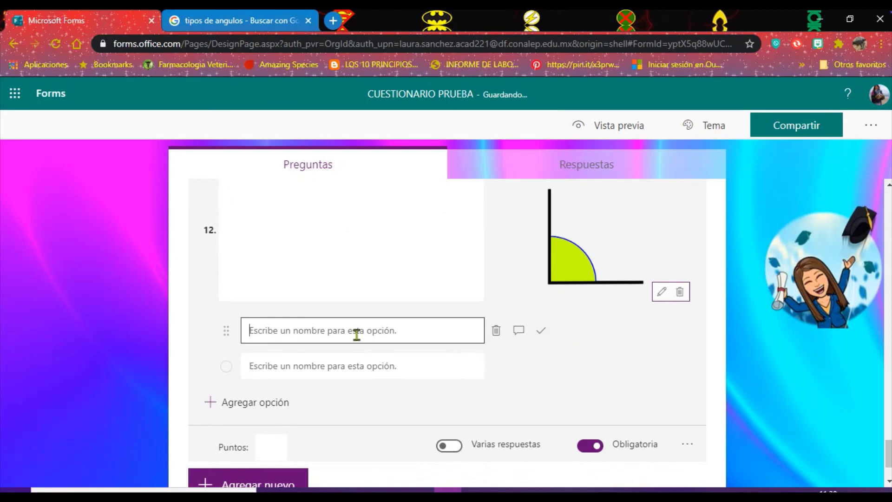
key(Caps_Lock)
text(O)
key(Caps_Lock)
text(btu)
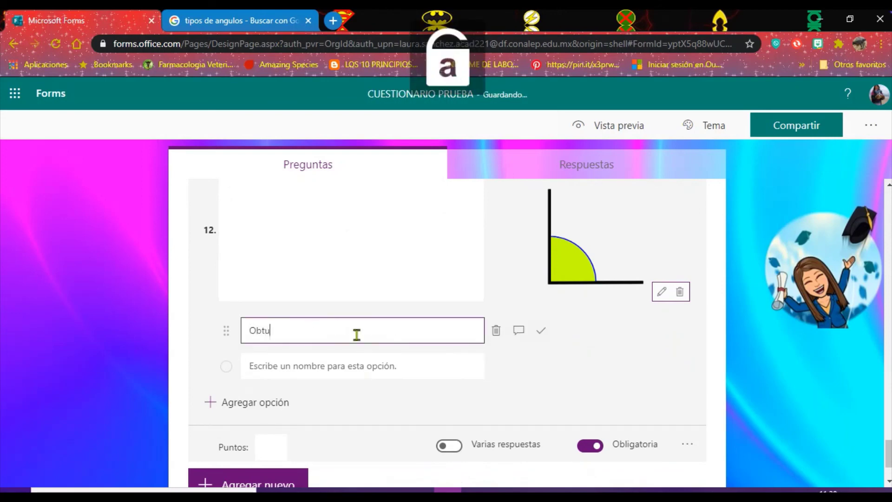
text(so)
click(342, 365)
key(Caps_Lock)
text(R)
key(Caps_Lock)
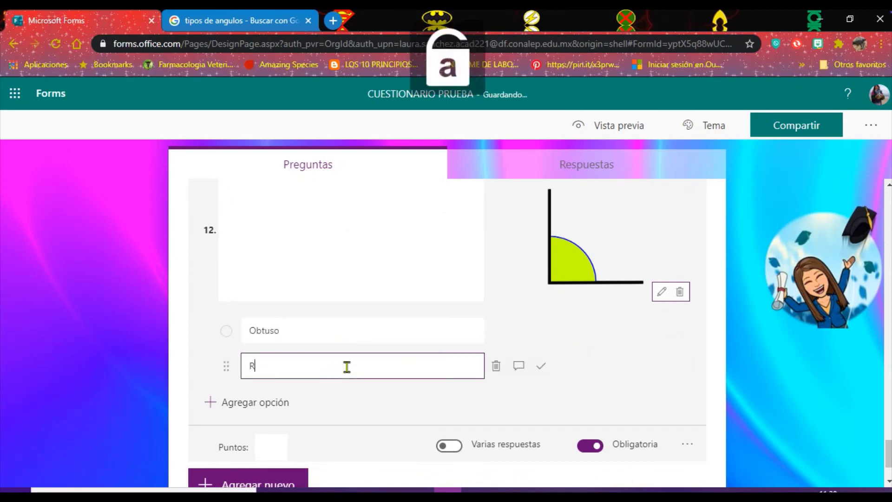
text(ecto)
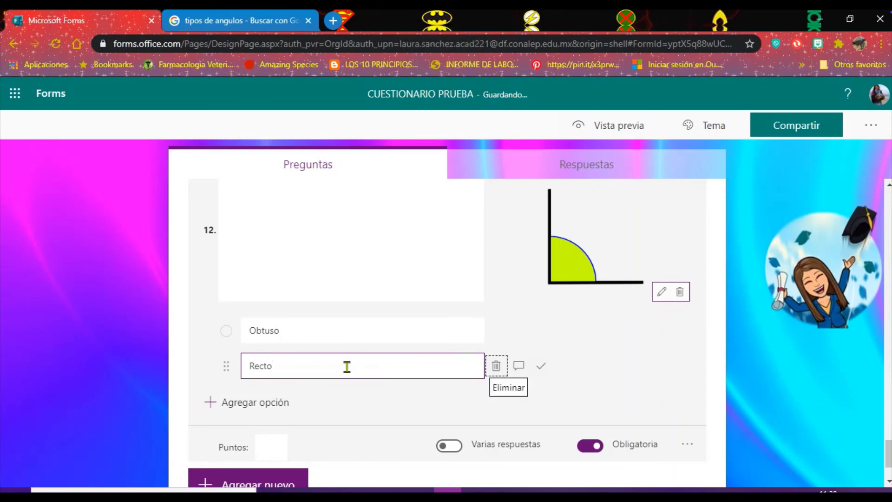
Add two more answer options to question 12, named "LLano" and "Agudo".
click(274, 403)
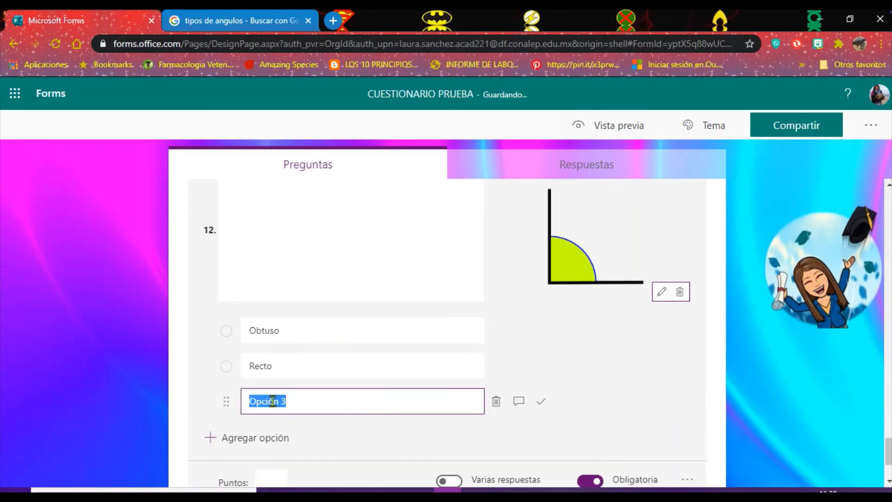
key(Caps_Lock)
text(LL)
key(Caps_Lock)
text(noano)
click(212, 440)
text(A)
key(Caps_Lock)
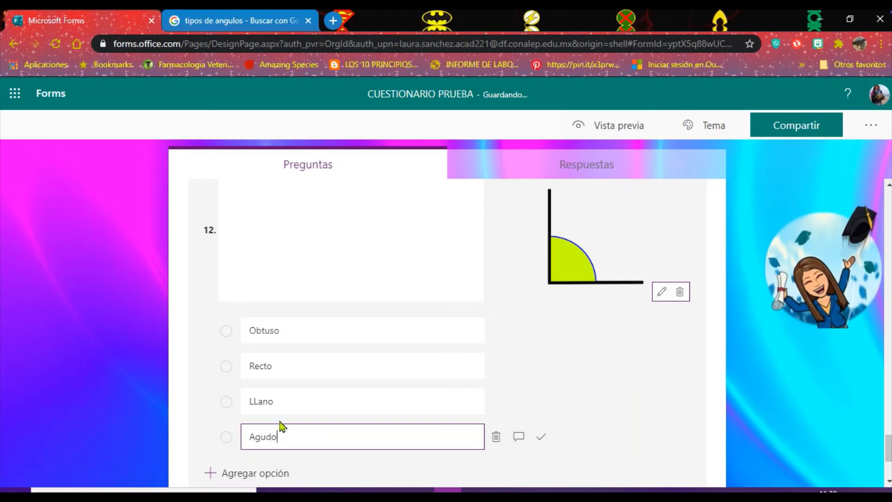
Mark Recto as the correct answer of question 12.
key(ctrl+a)
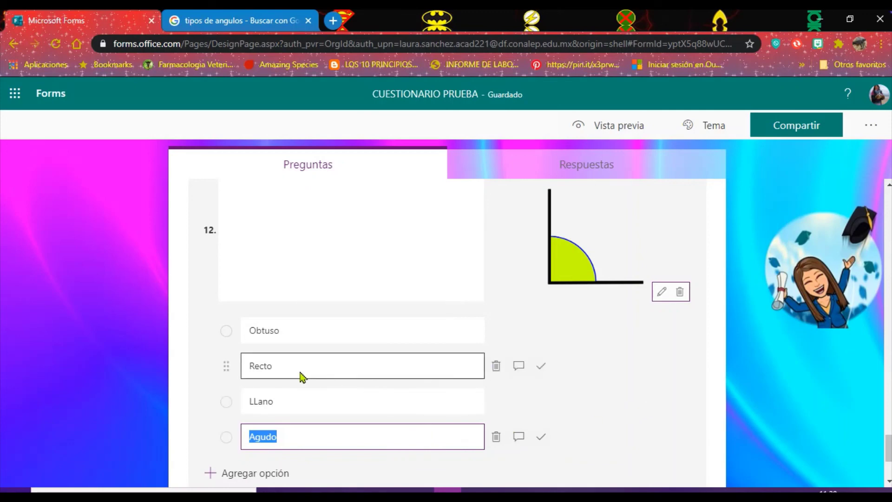
click(540, 366)
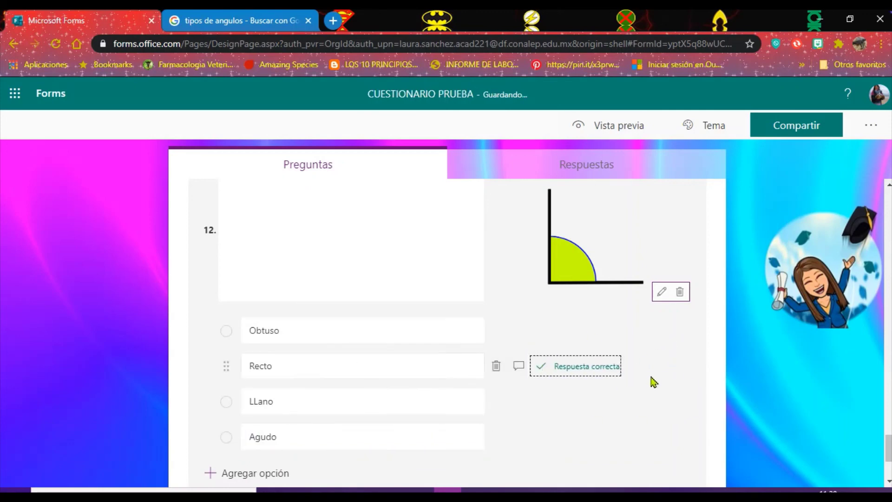
scroll(655, 383, down, 1)
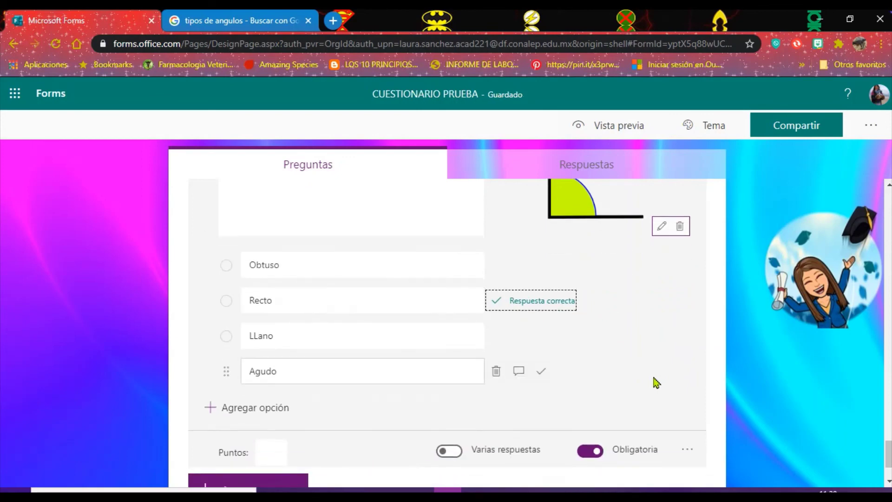
Preview the quiz and choose Lactobacillus and Escherichia coli as the answers to question 1.
scroll(655, 382, up, 10)
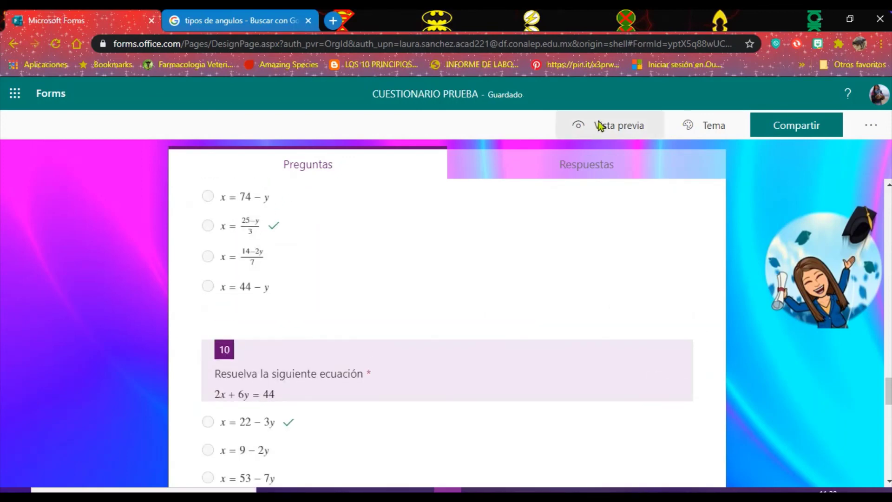
scroll(625, 244, down, 1)
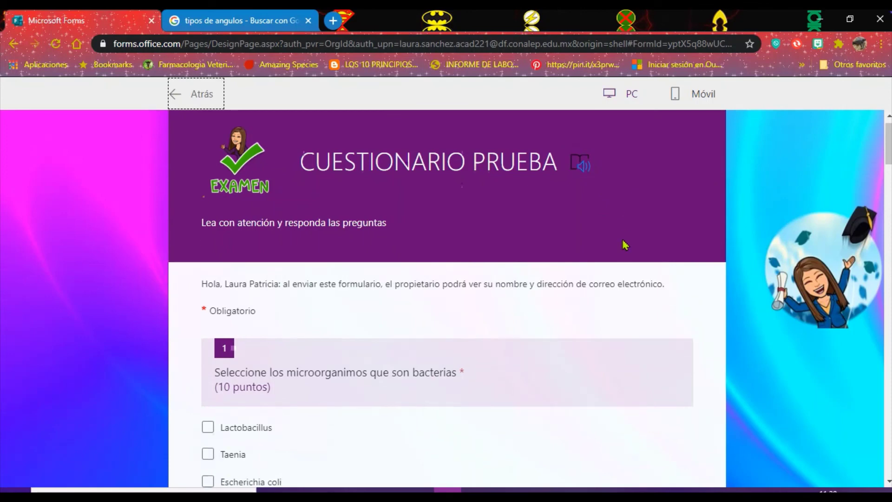
scroll(624, 244, down, 3)
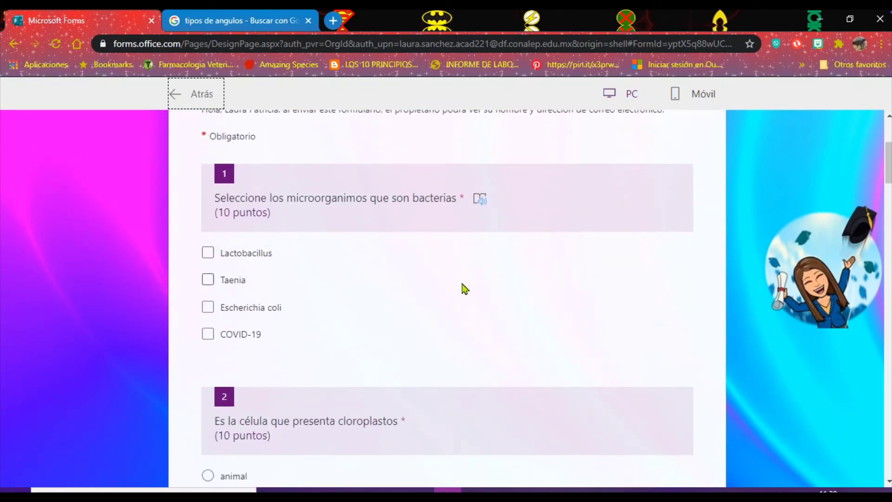
click(208, 253)
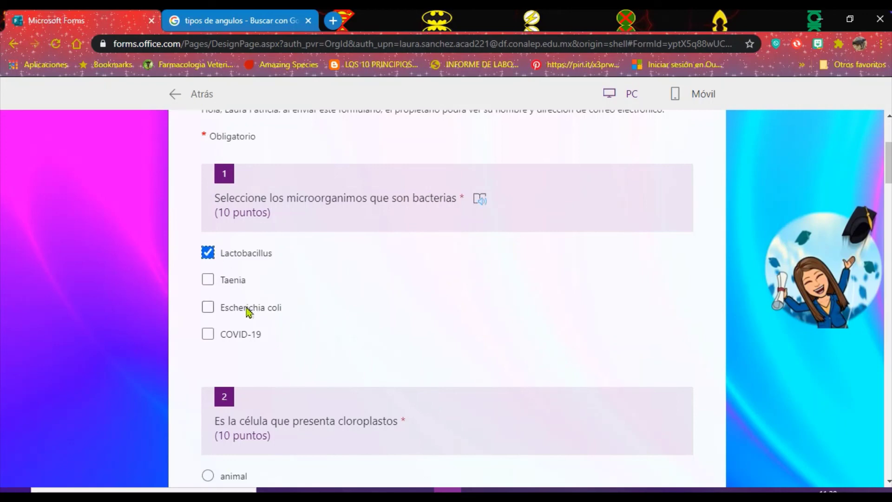
click(208, 308)
Answer question 2 about the cell with chloroplasts with vegetal, and bring question 3 into view.
scroll(339, 339, down, 3)
scroll(339, 336, down, 1)
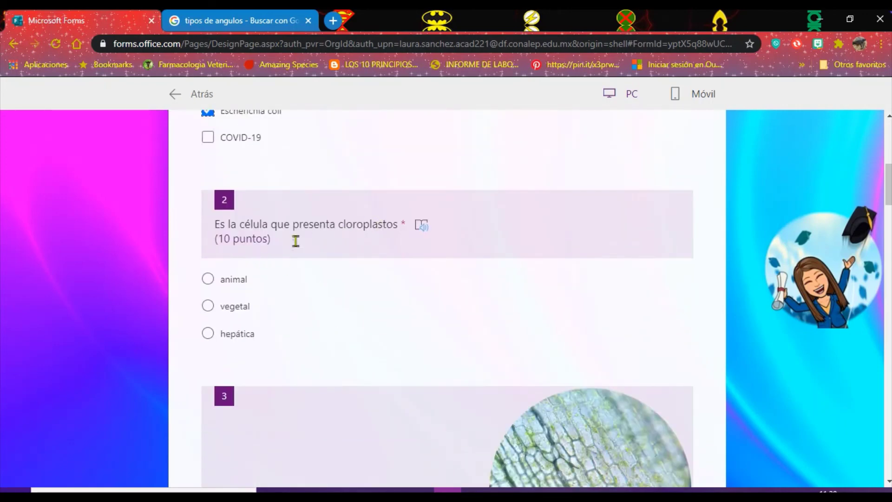
click(207, 306)
scroll(338, 332, down, 7)
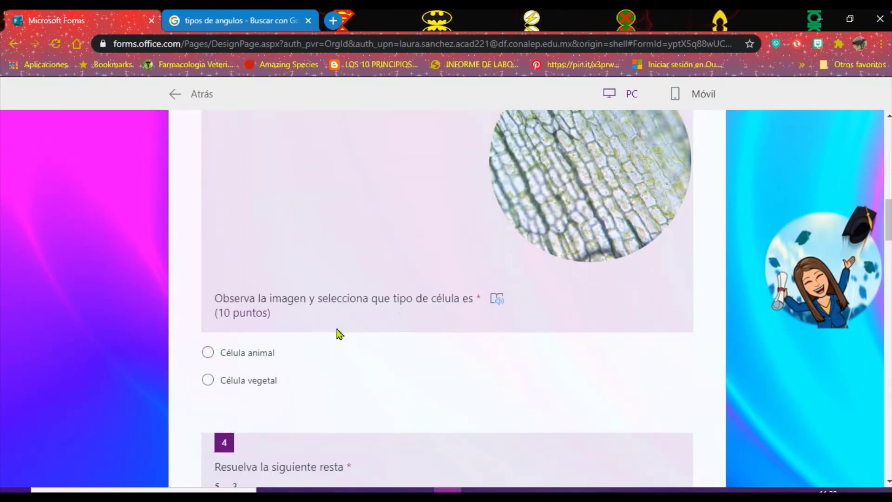
In the preview, answer question 3 with Célula vegetal and question 12 about the angle image with Recto.
click(209, 381)
scroll(367, 378, down, 4)
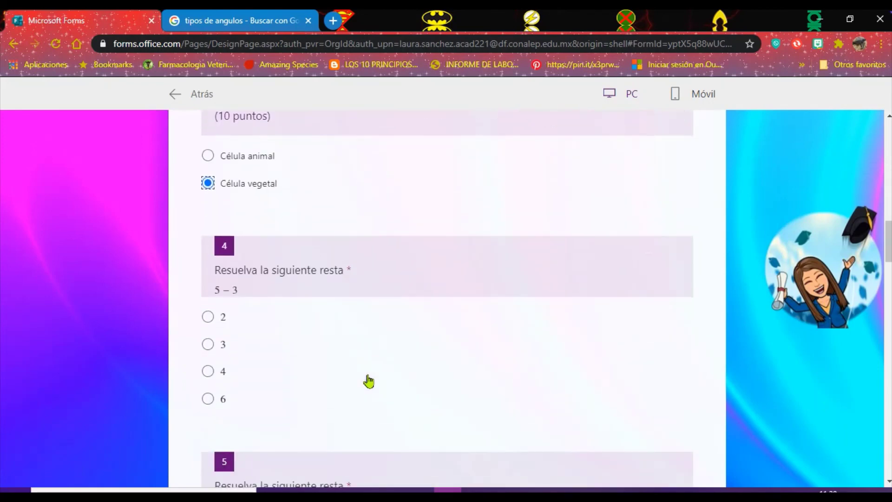
scroll(370, 380, down, 15)
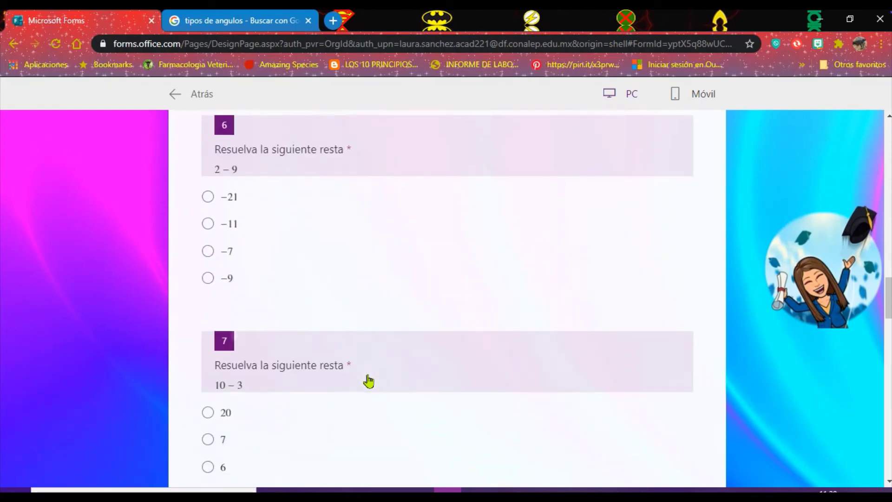
scroll(369, 381, down, 14)
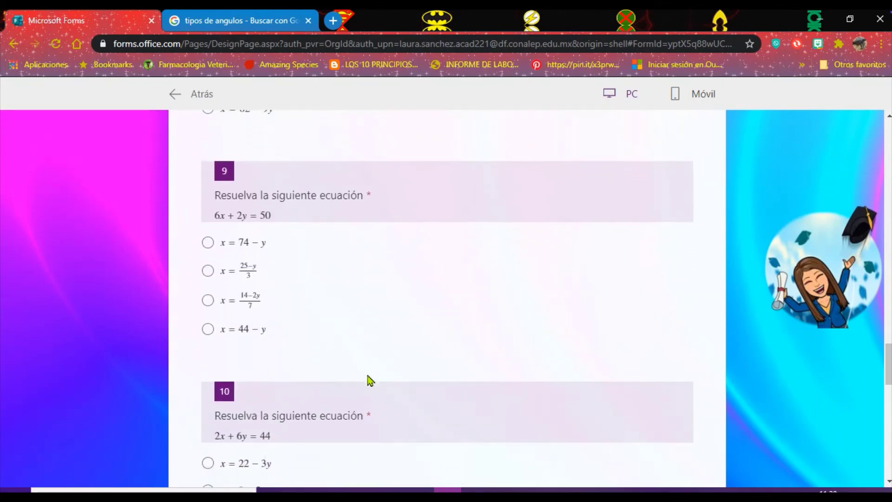
scroll(370, 380, down, 11)
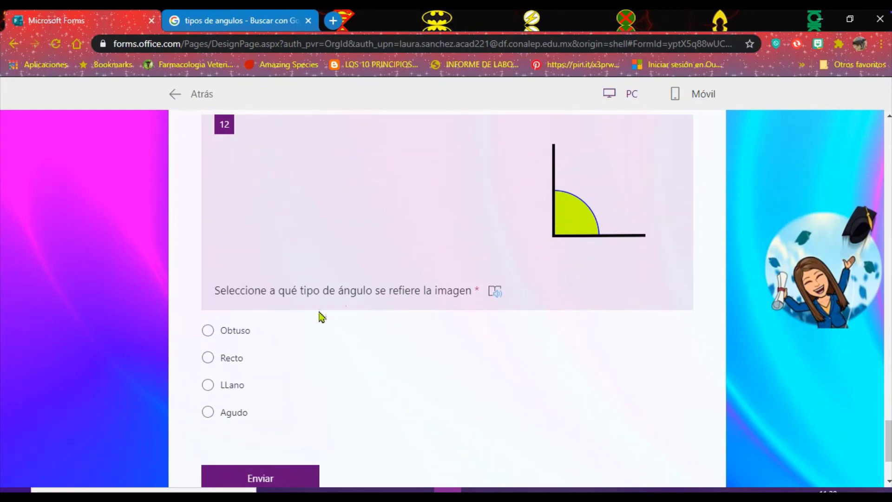
click(220, 364)
scroll(284, 431, down, 1)
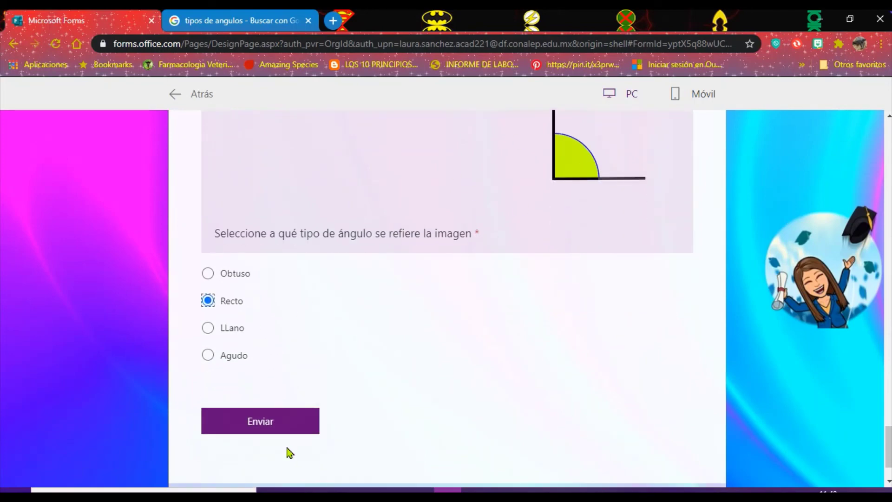
Try to submit the preview answers and look back over the required questions up to the quiz title.
click(294, 414)
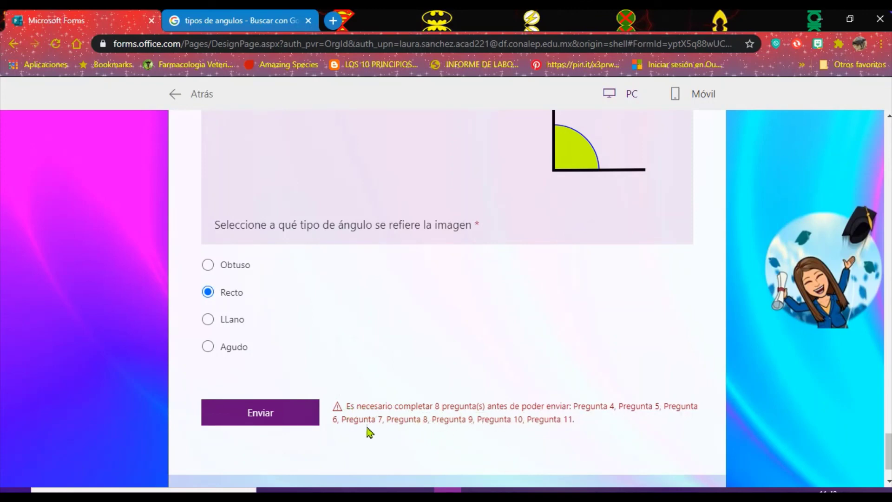
scroll(495, 405, up, 15)
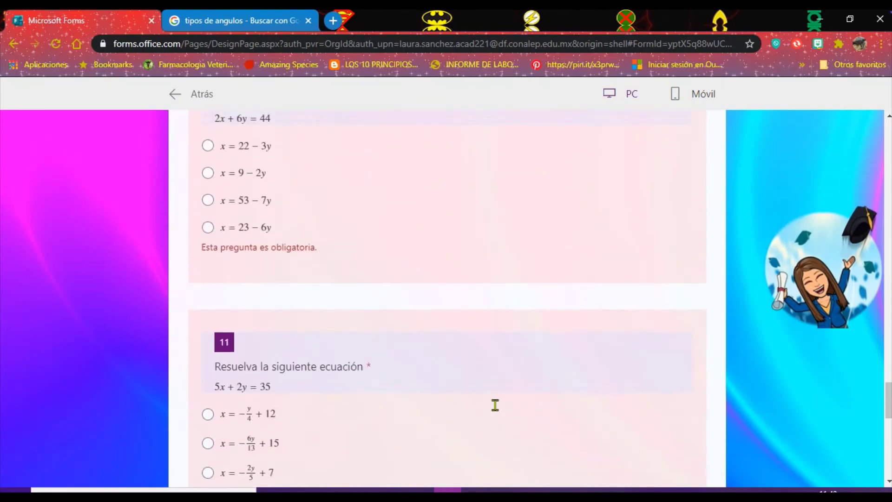
scroll(495, 405, up, 20)
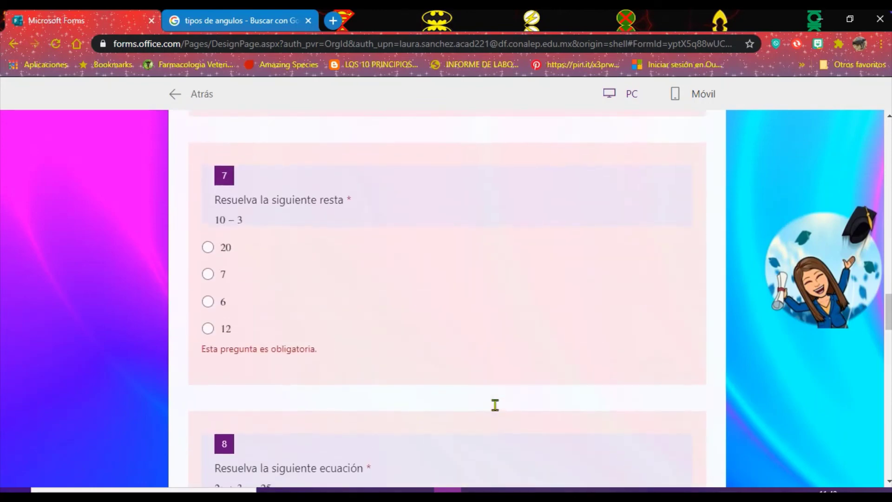
scroll(495, 405, up, 20)
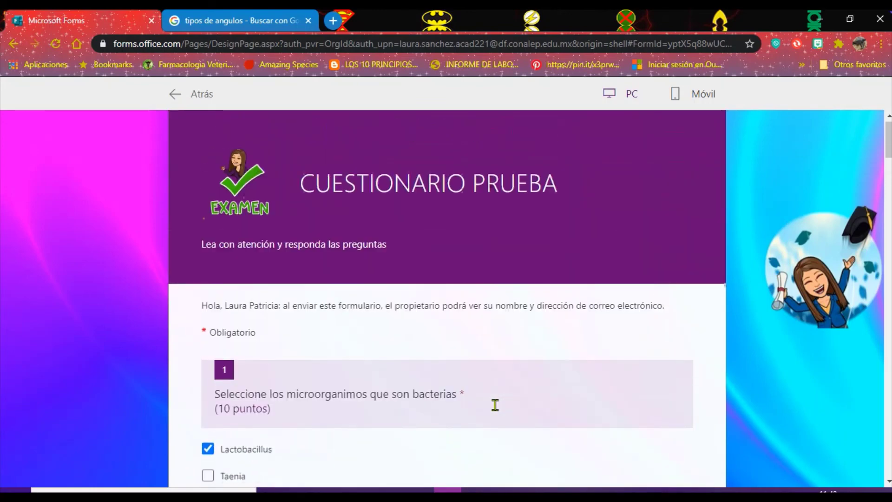
Leave the preview and review the first questions and their marked correct answers in the quiz editor.
click(174, 99)
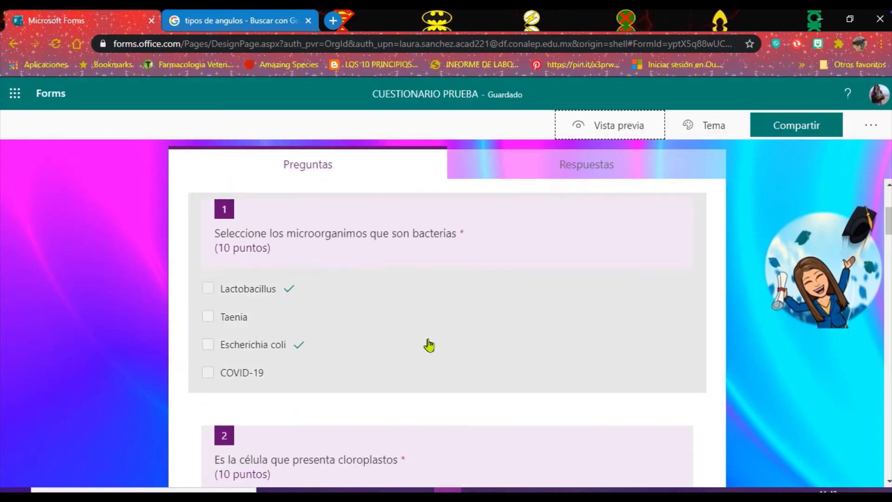
scroll(426, 344, up, 4)
scroll(443, 376, down, 8)
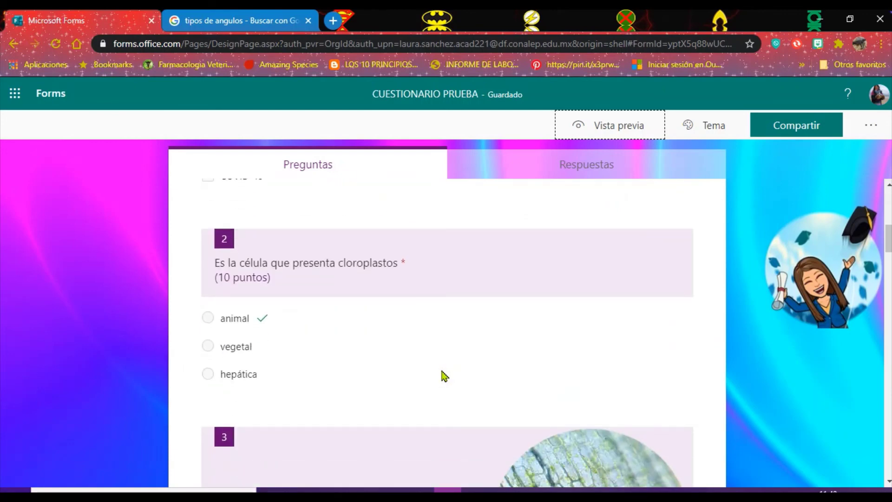